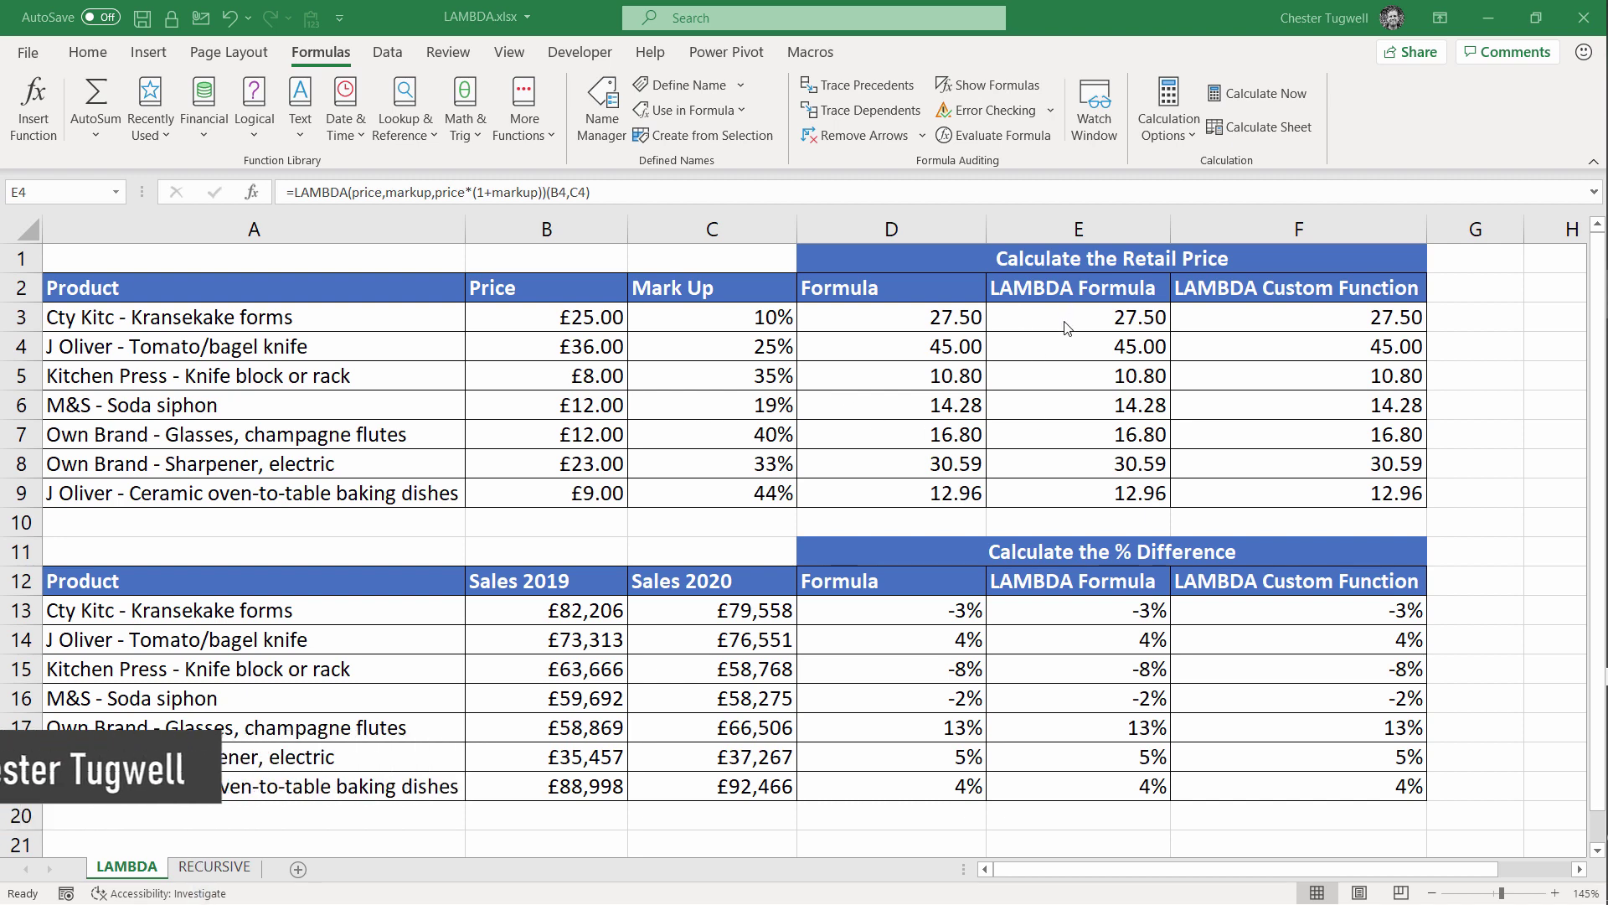
# Inspect the RETAIL formula in F3 and the standard retail price formula in D3
pyautogui.press('Up')
pyautogui.press('Right')
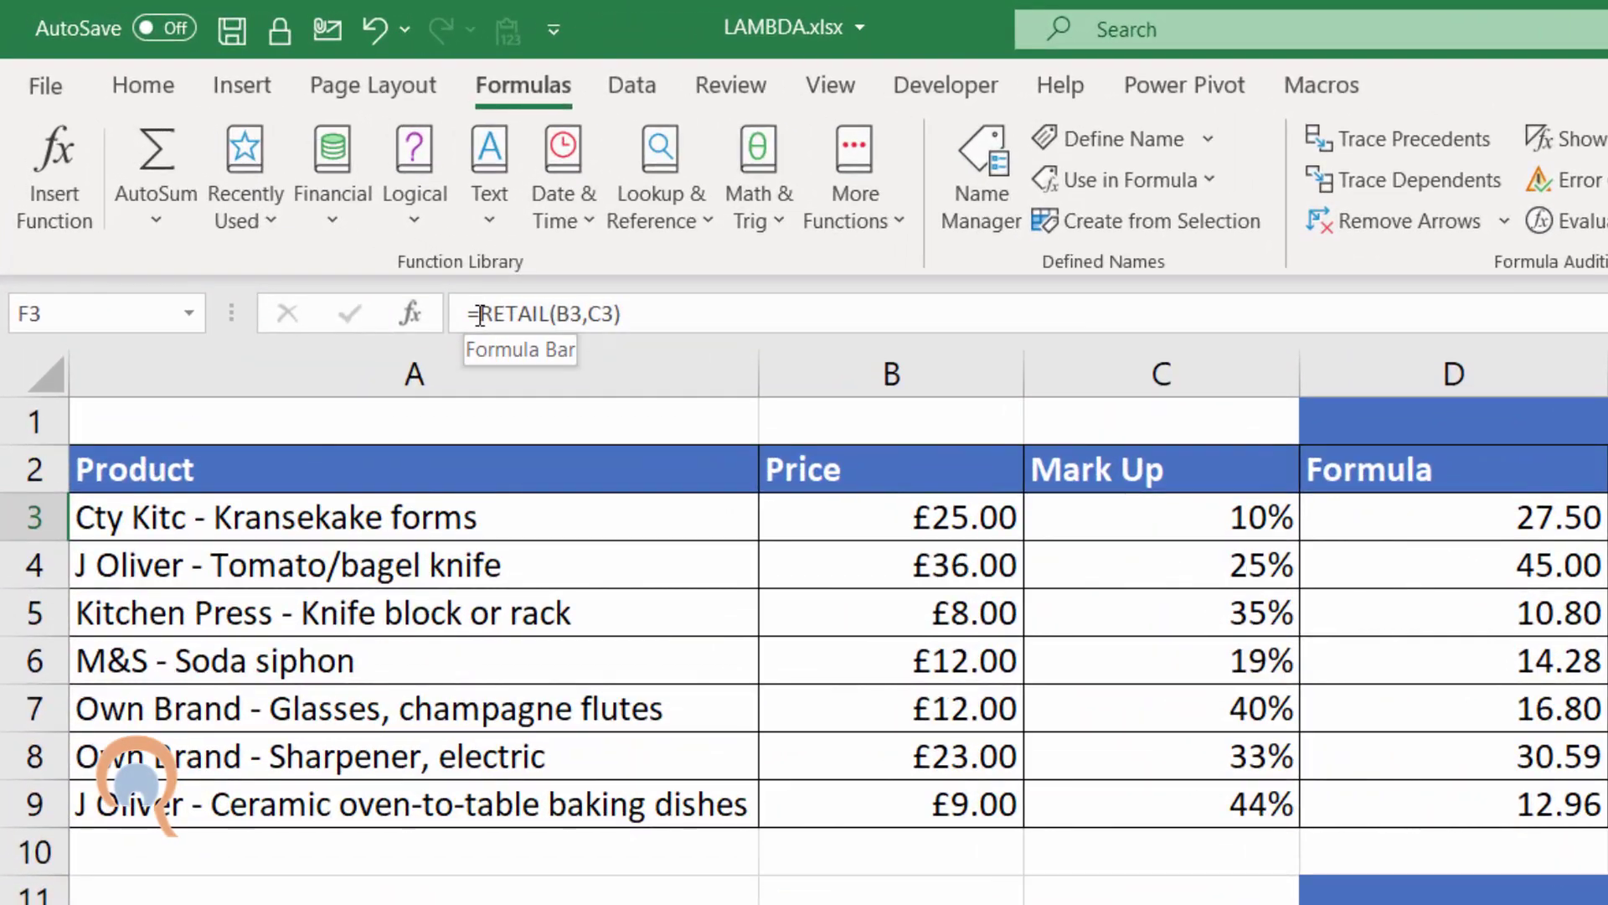
pyautogui.moveTo(479, 314); pyautogui.dragTo(550, 314)
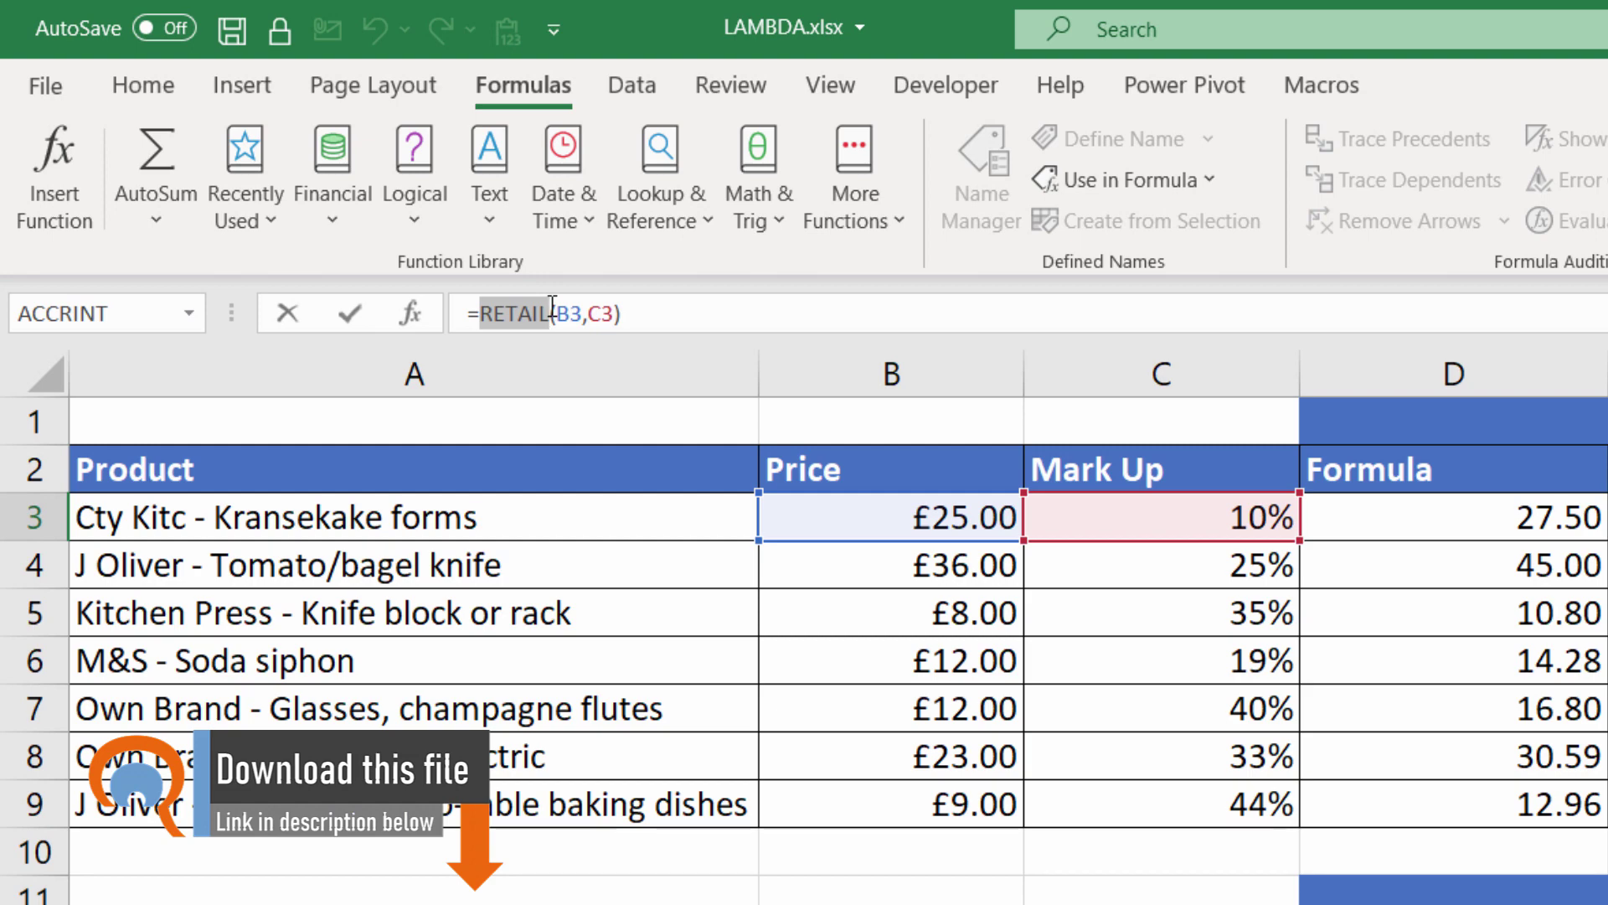
pyautogui.press('Return')
pyautogui.doubleClick(1474, 521)
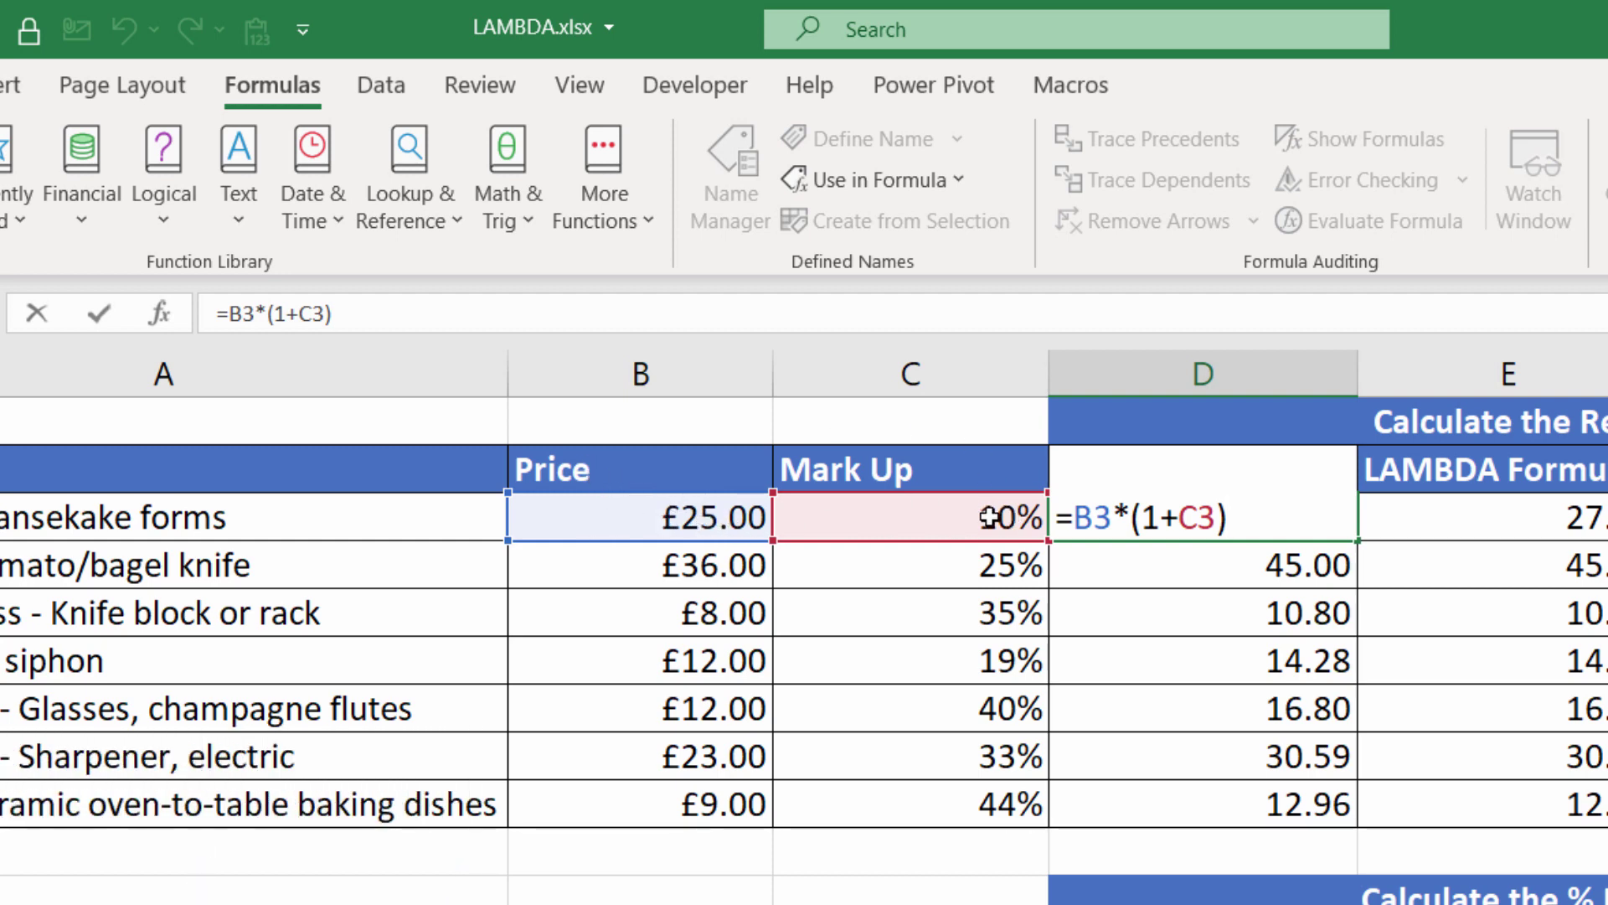
pyautogui.press('Return')
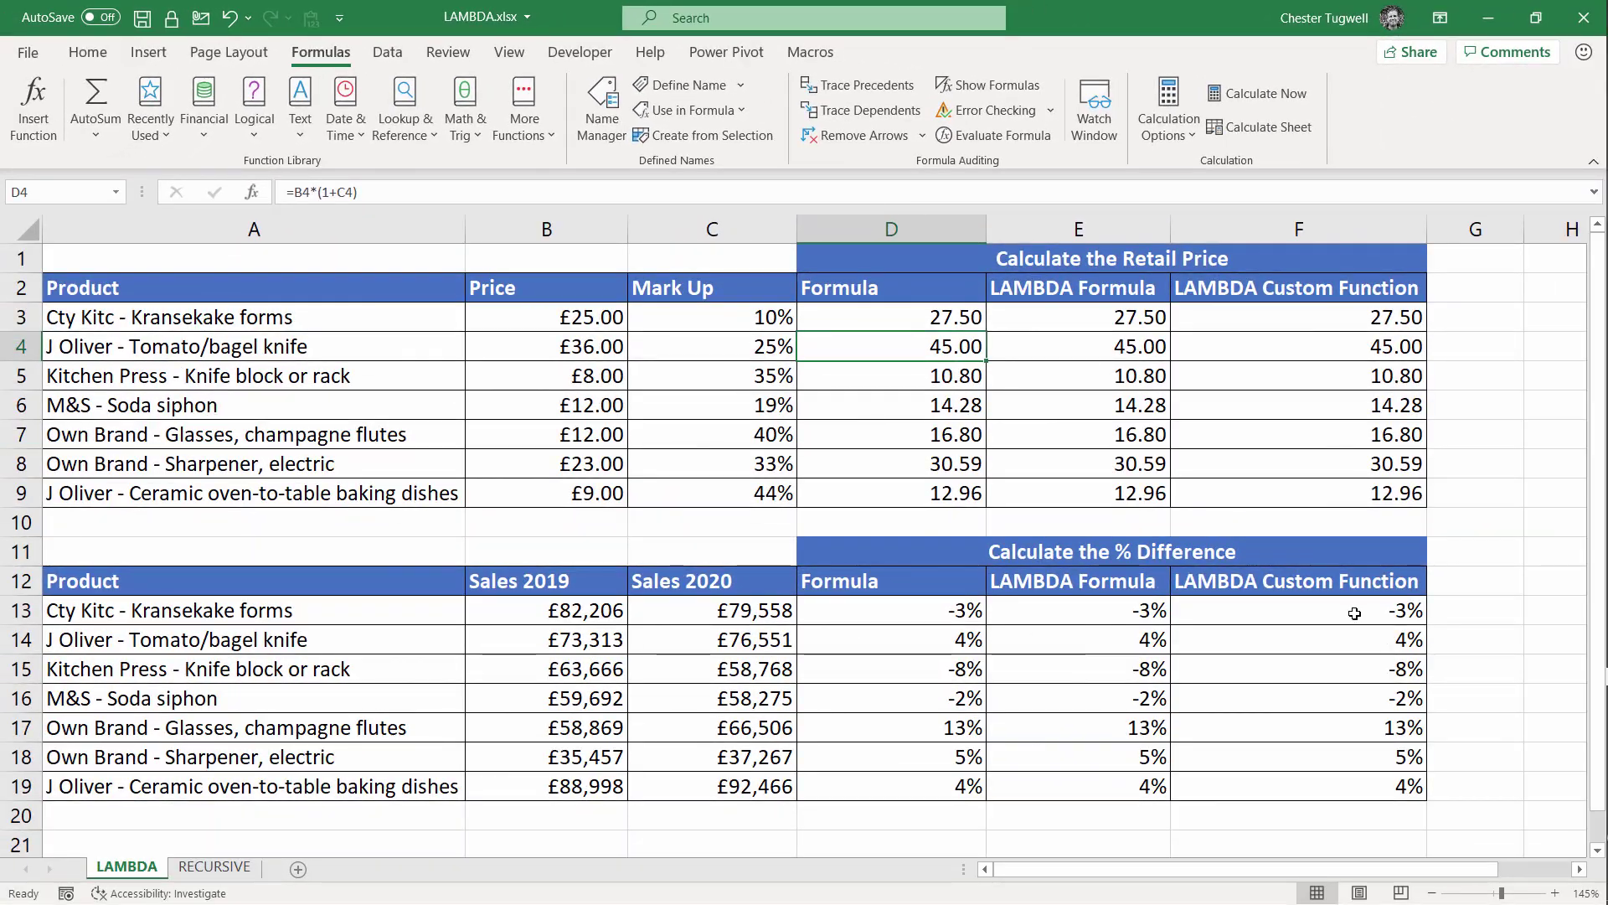
# Inspect the PERCDIFF formula in F13 and the standard % difference formula in D13
pyautogui.click(1354, 613)
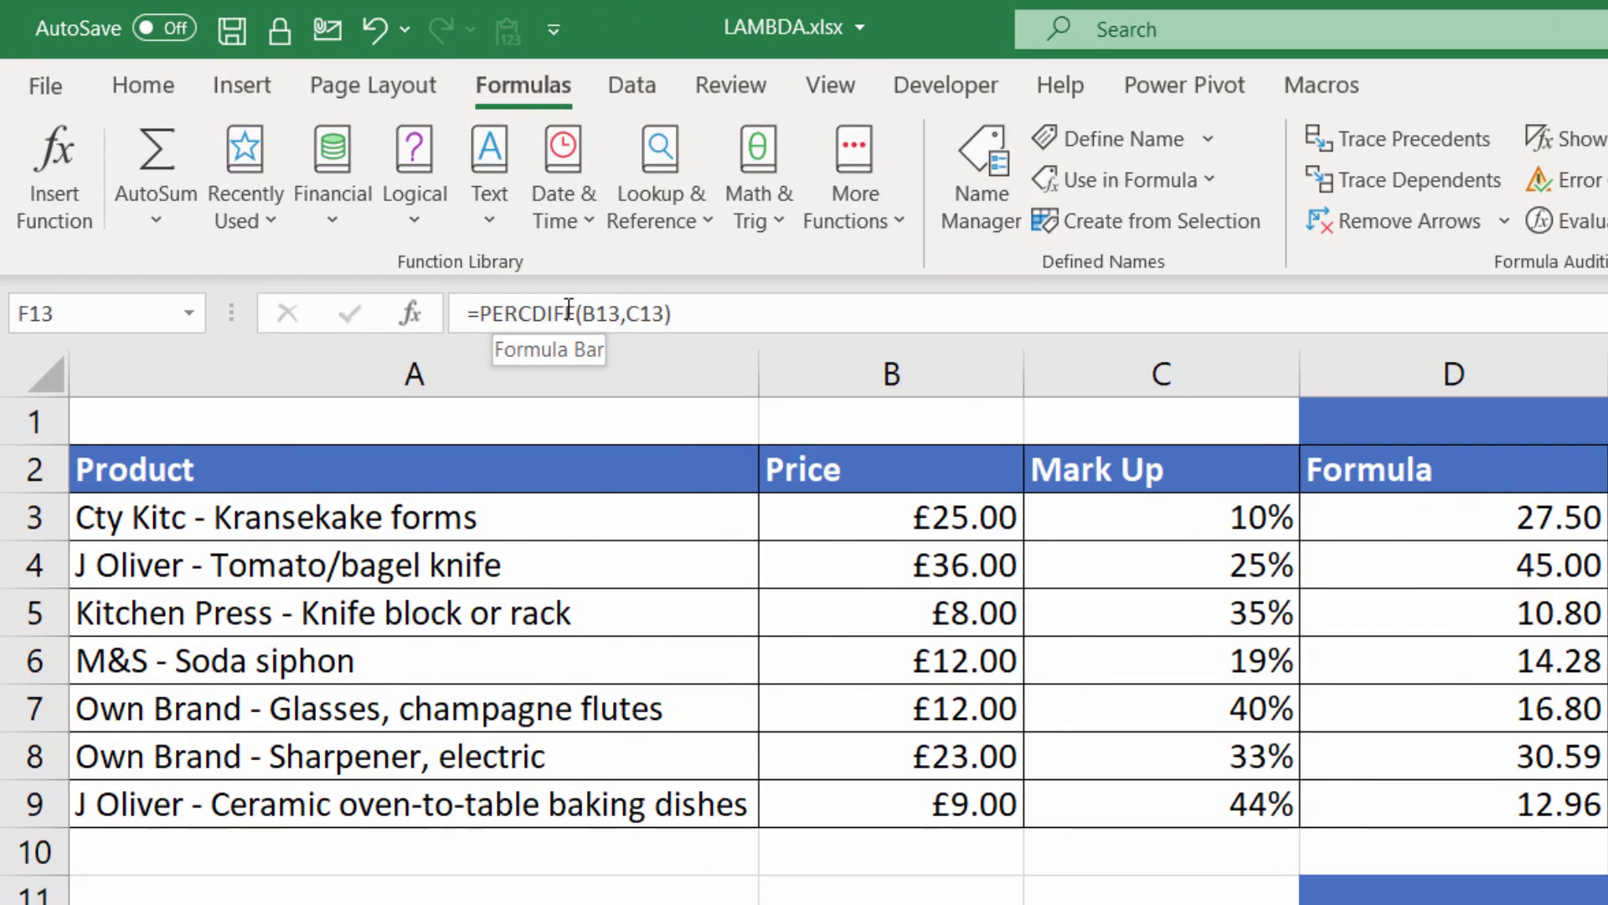
pyautogui.press('Down')
pyautogui.click(1224, 851)
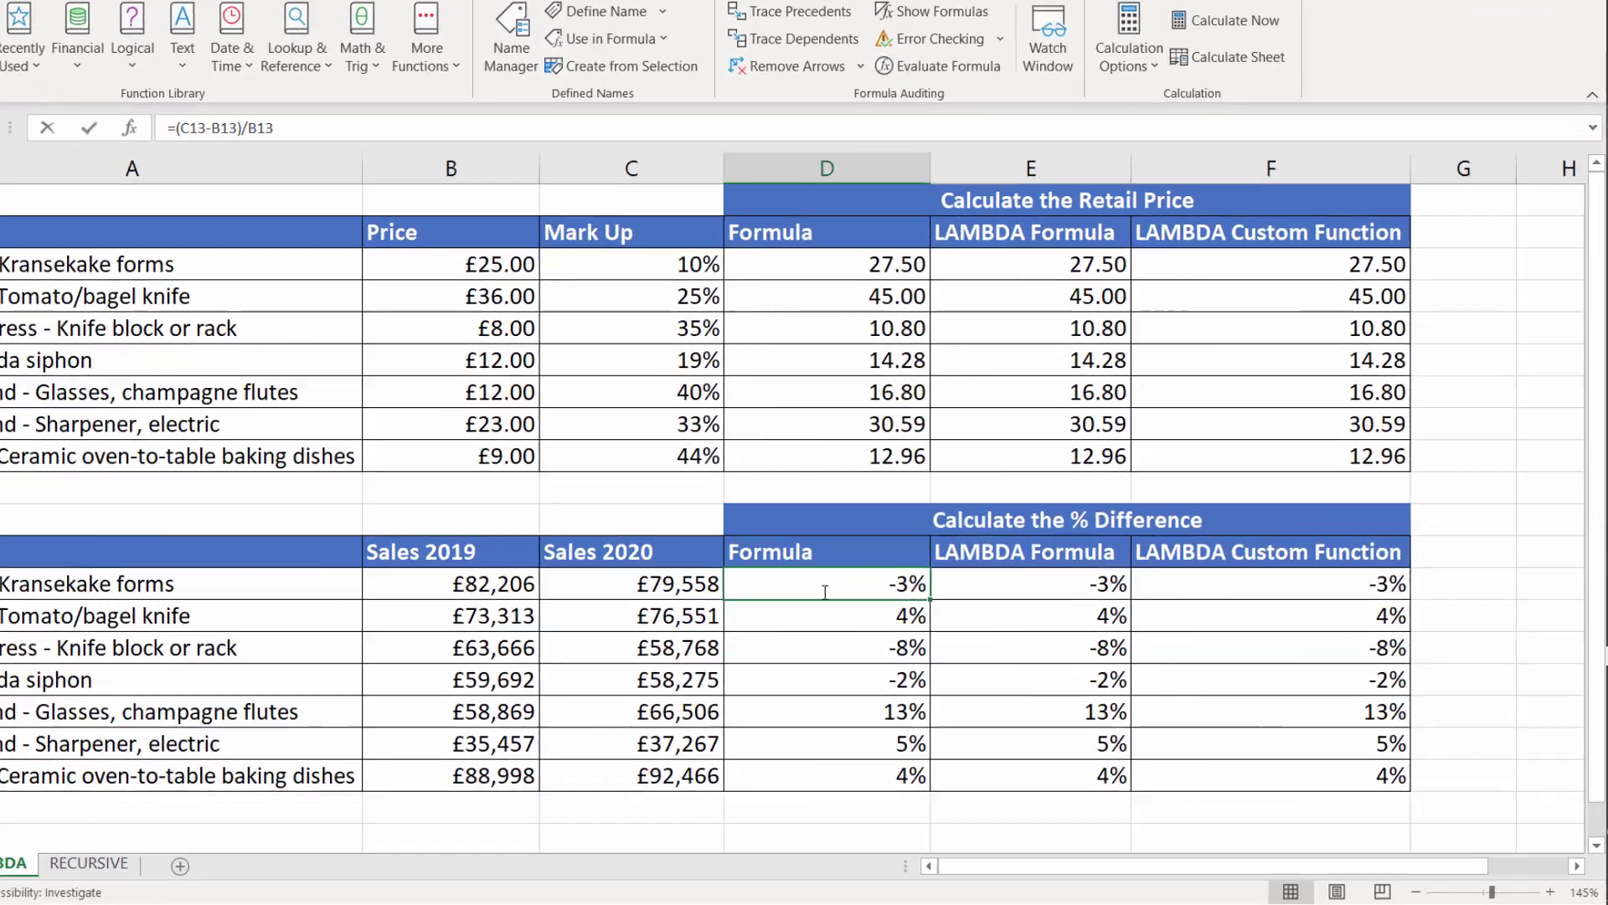
pyautogui.doubleClick(868, 609)
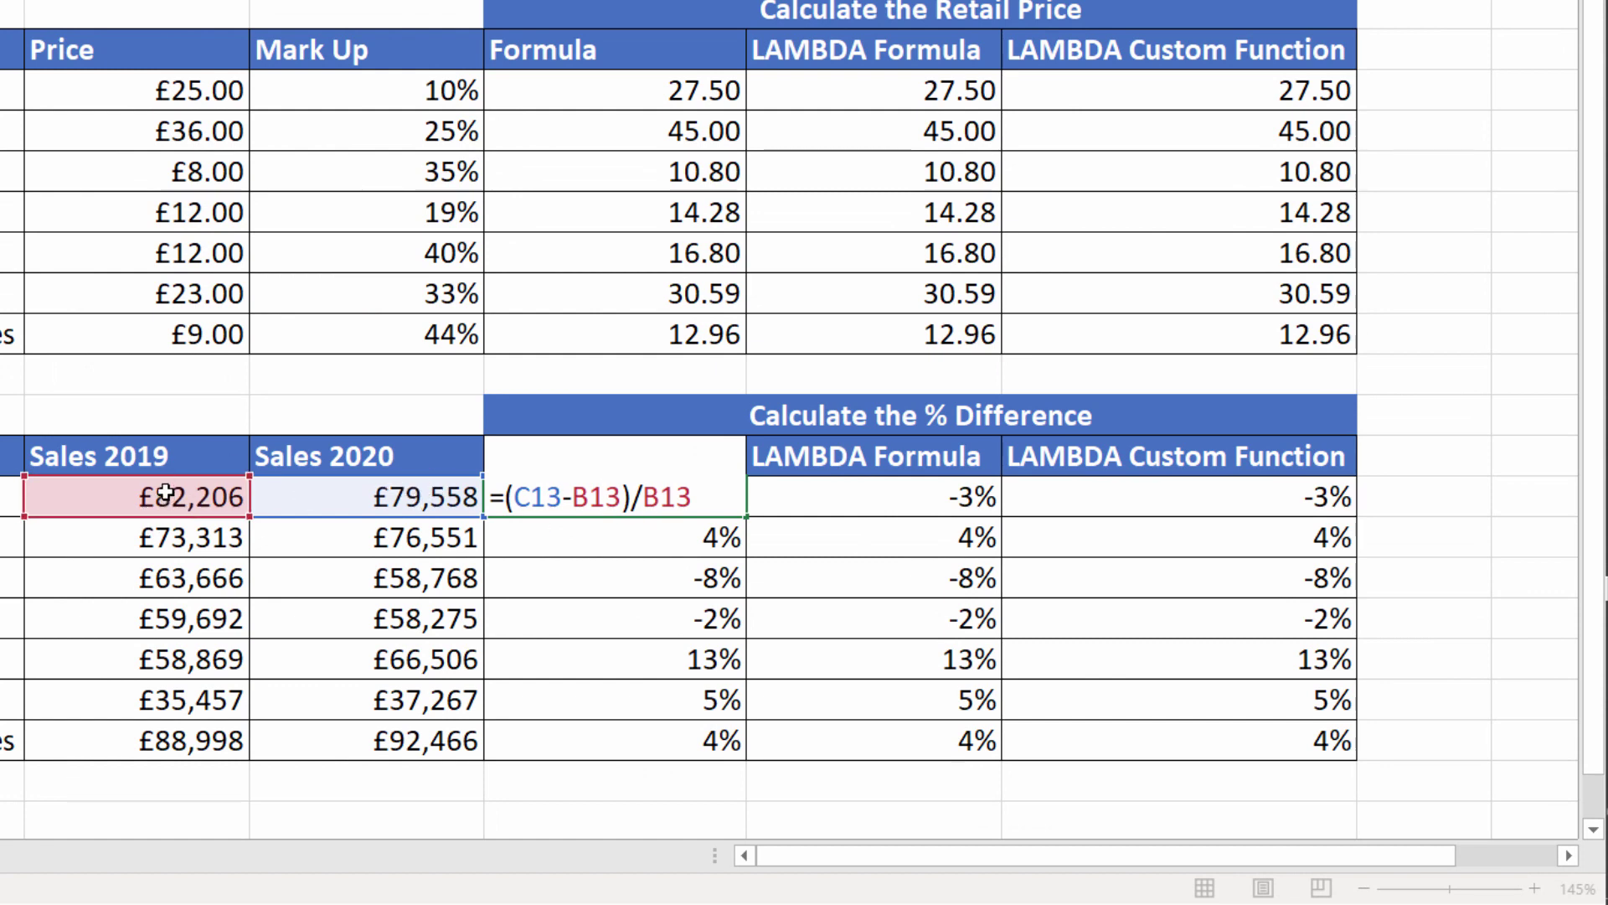
pyautogui.press('Return')
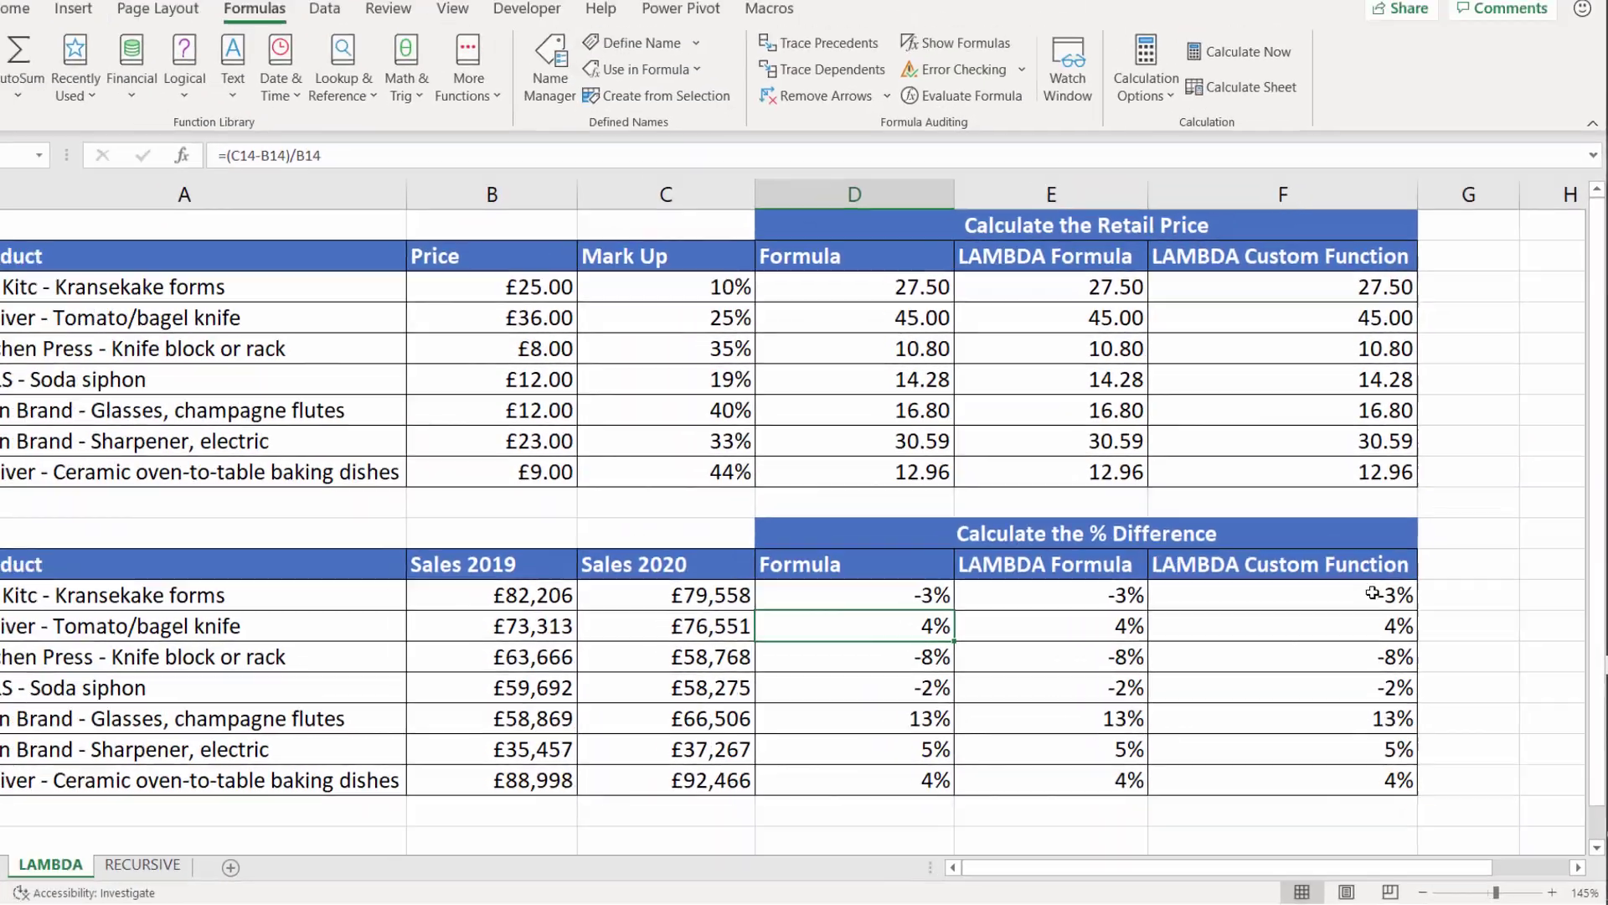
pyautogui.press('Up')
pyautogui.press('Right')
pyautogui.press('Right')
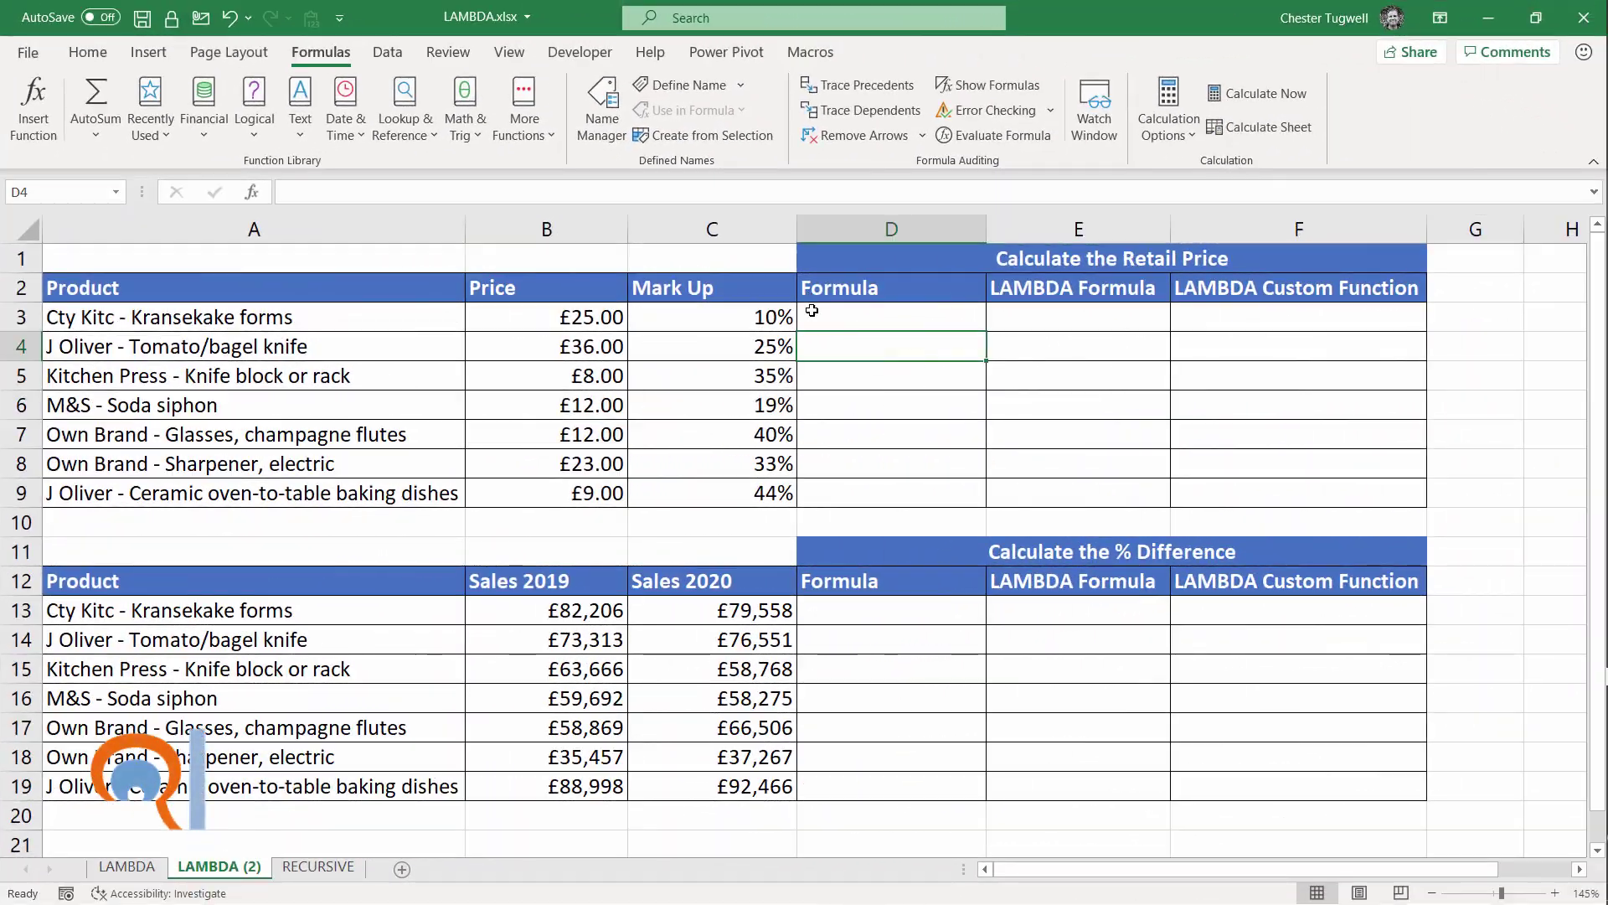
# Enter =B3*(1+C3) in D3 and fill it down to D9
pyautogui.click(859, 322)
pyautogui.write('=')
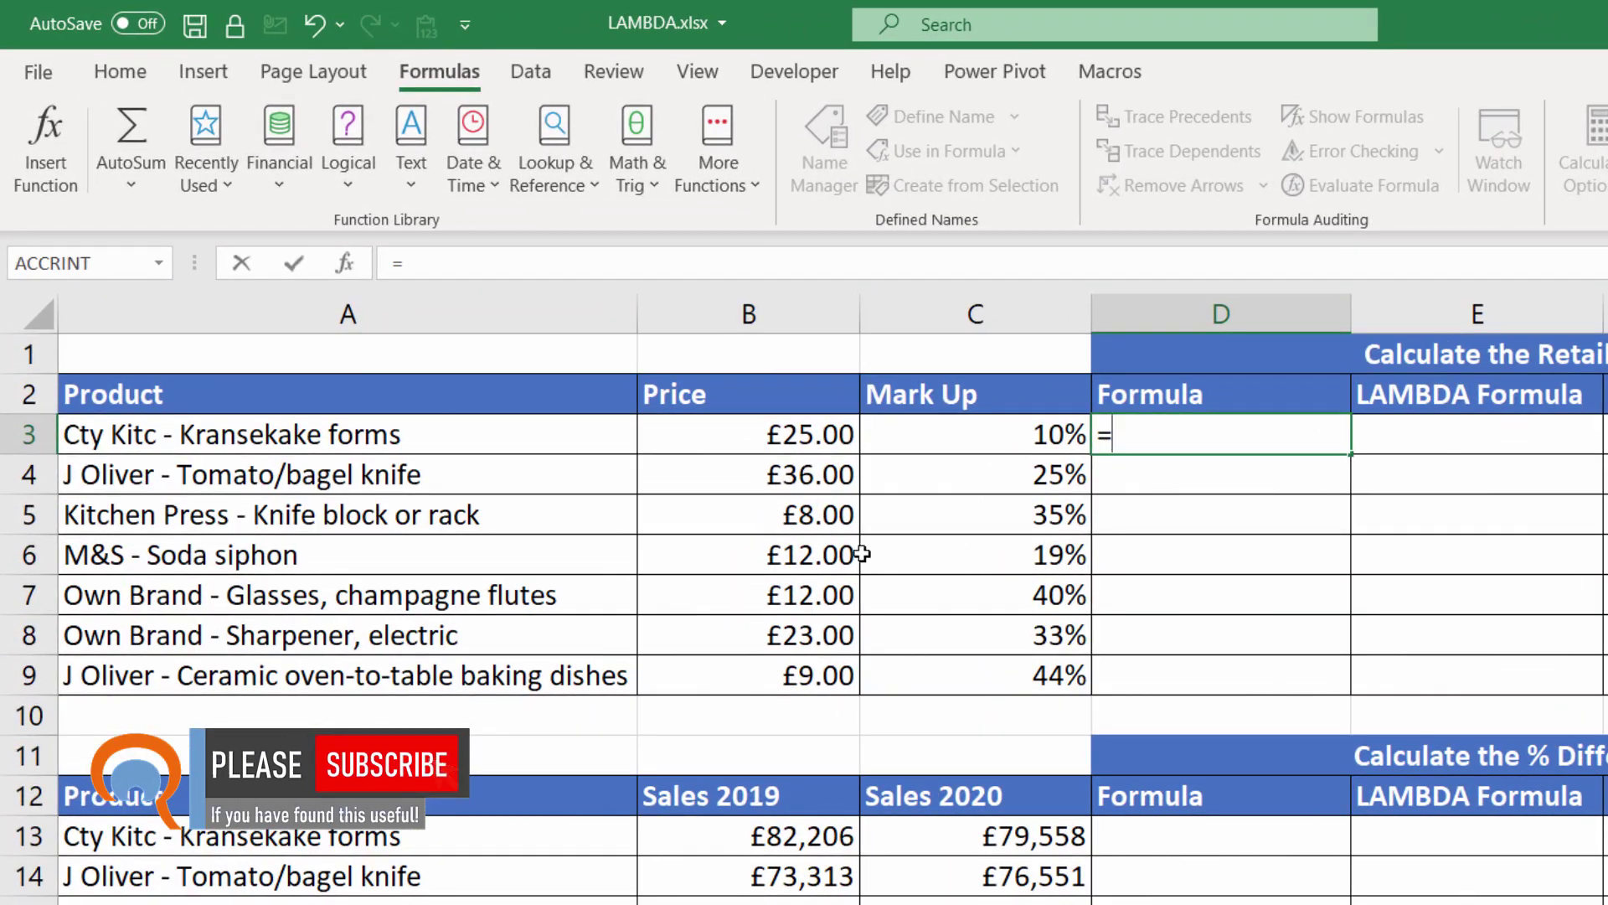
pyautogui.click(727, 438)
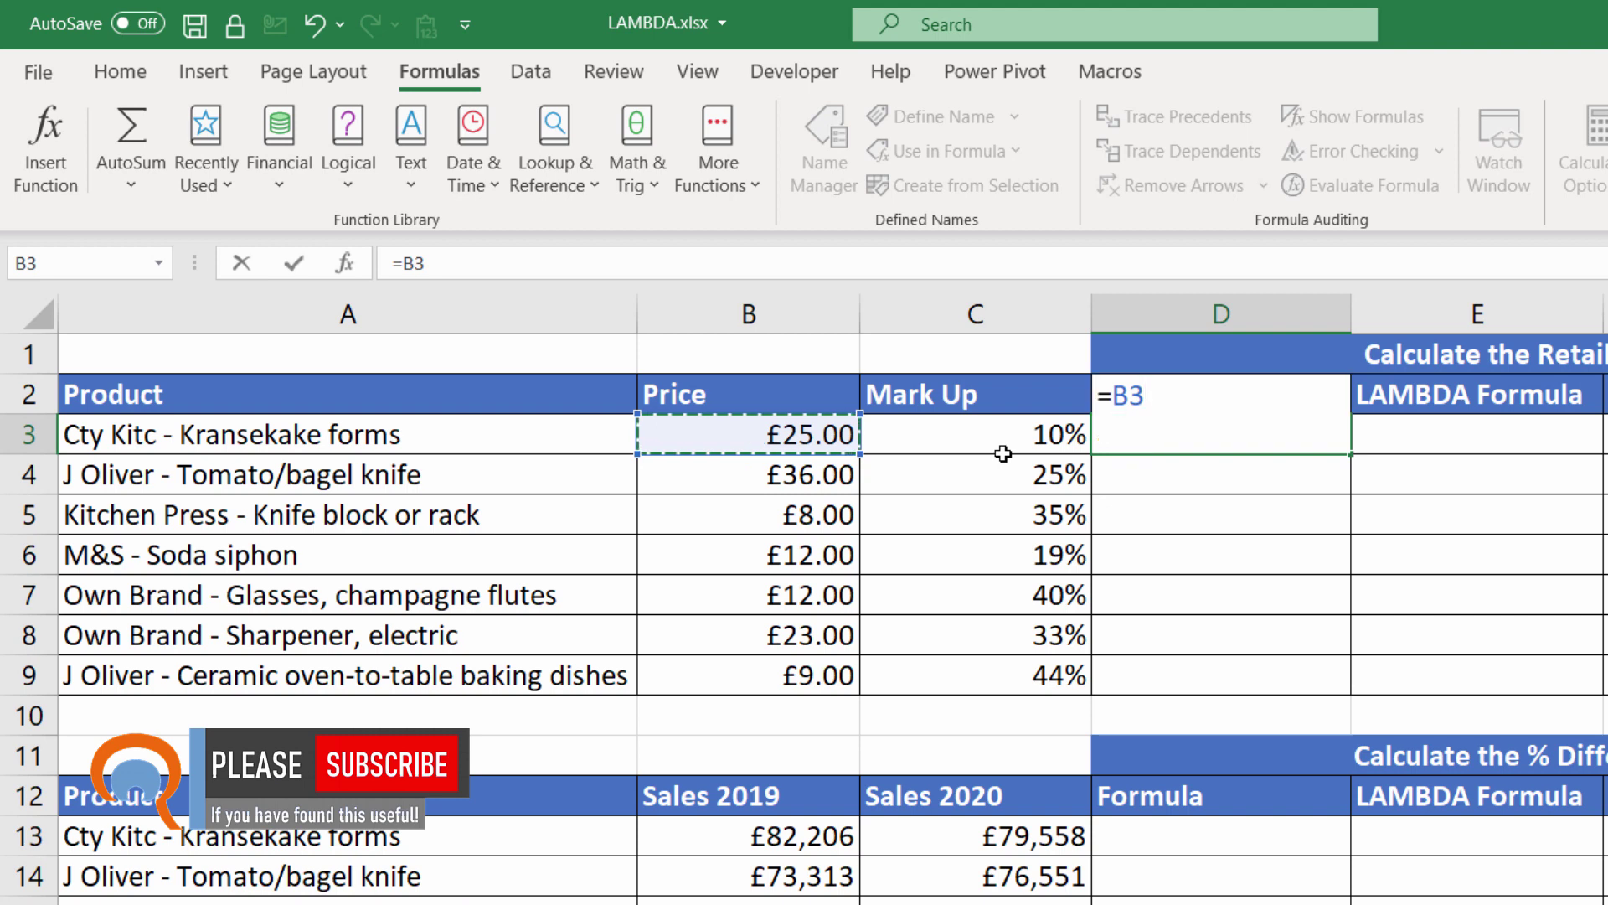
pyautogui.write('*(1+C3')
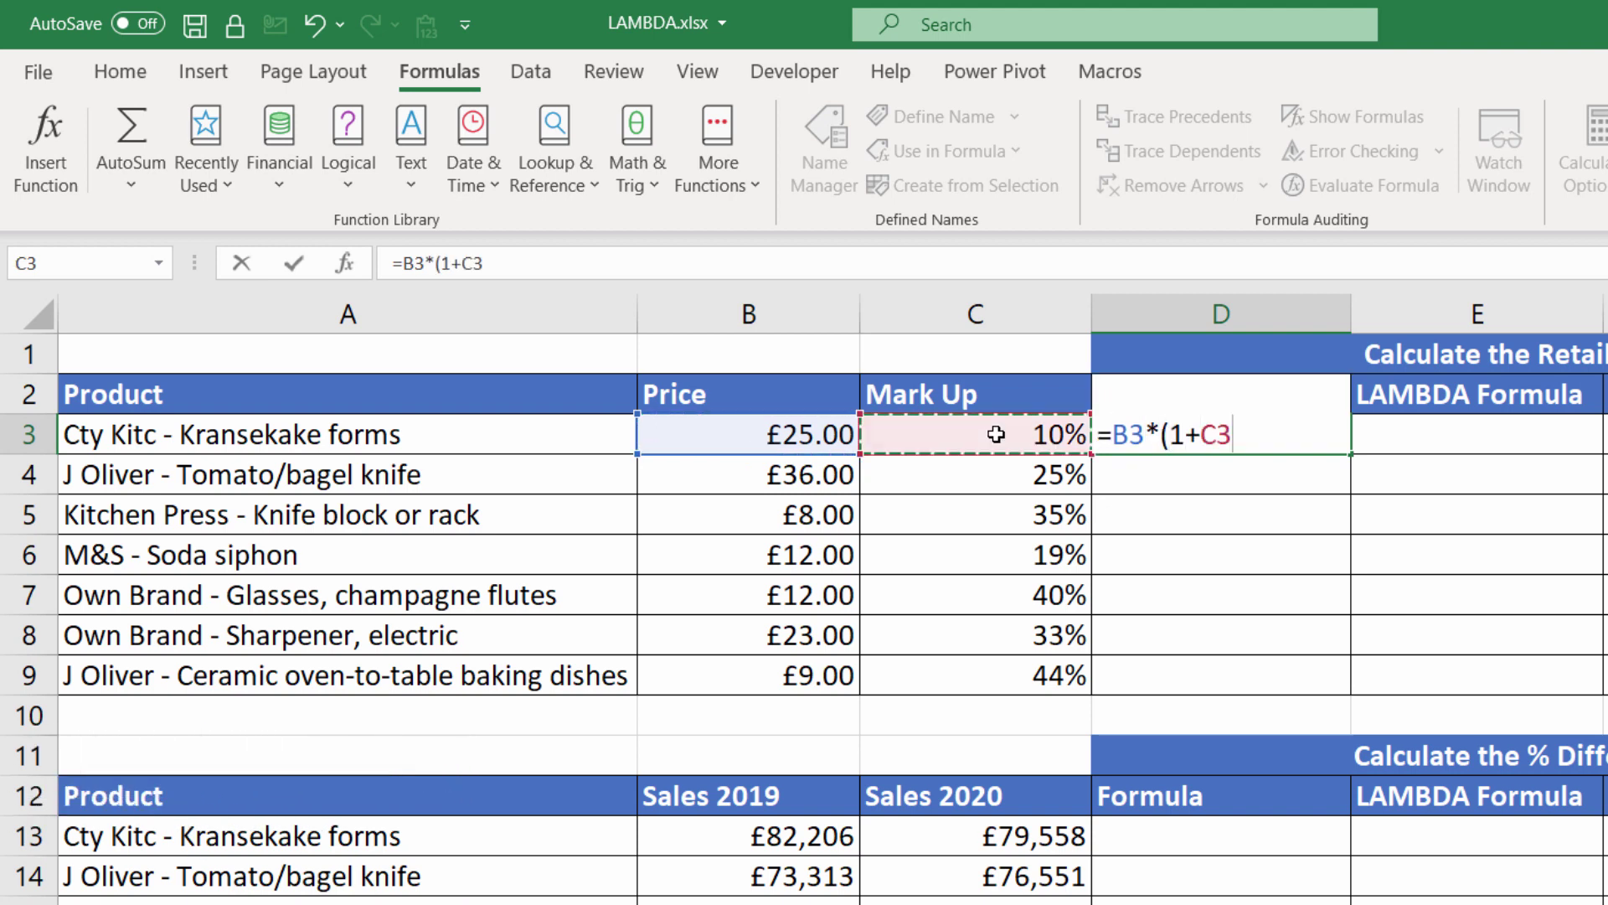
pyautogui.click(996, 434)
pyautogui.hotkey('ctrl', 'Return')
pyautogui.doubleClick(1350, 454)
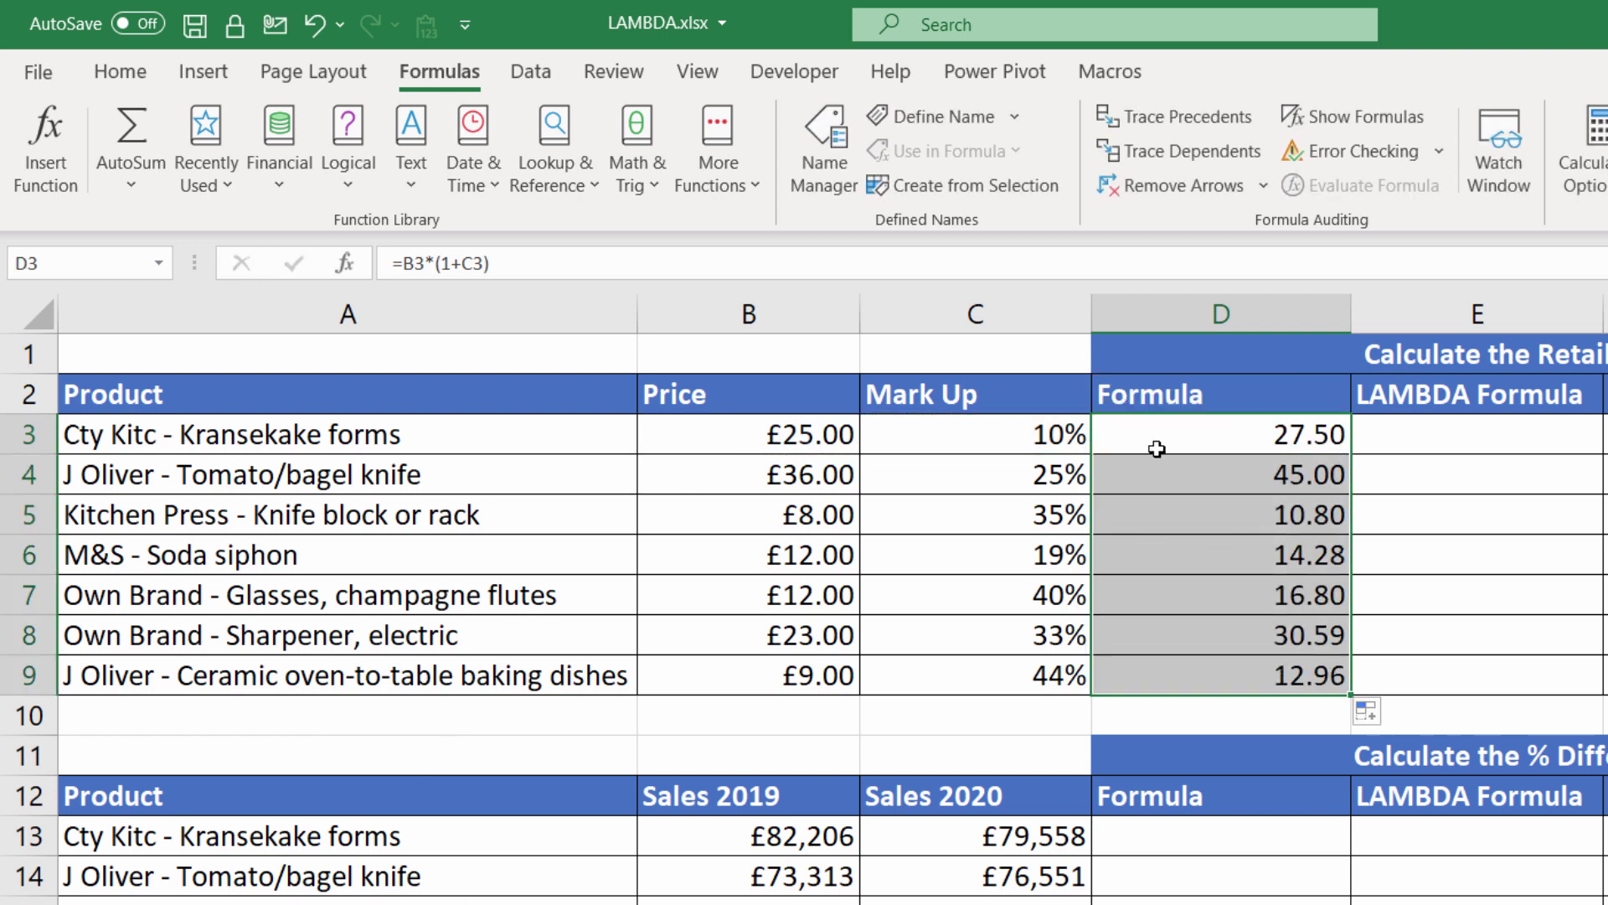
# Format the retail prices in D3:D9 as Currency
pyautogui.click(122, 74)
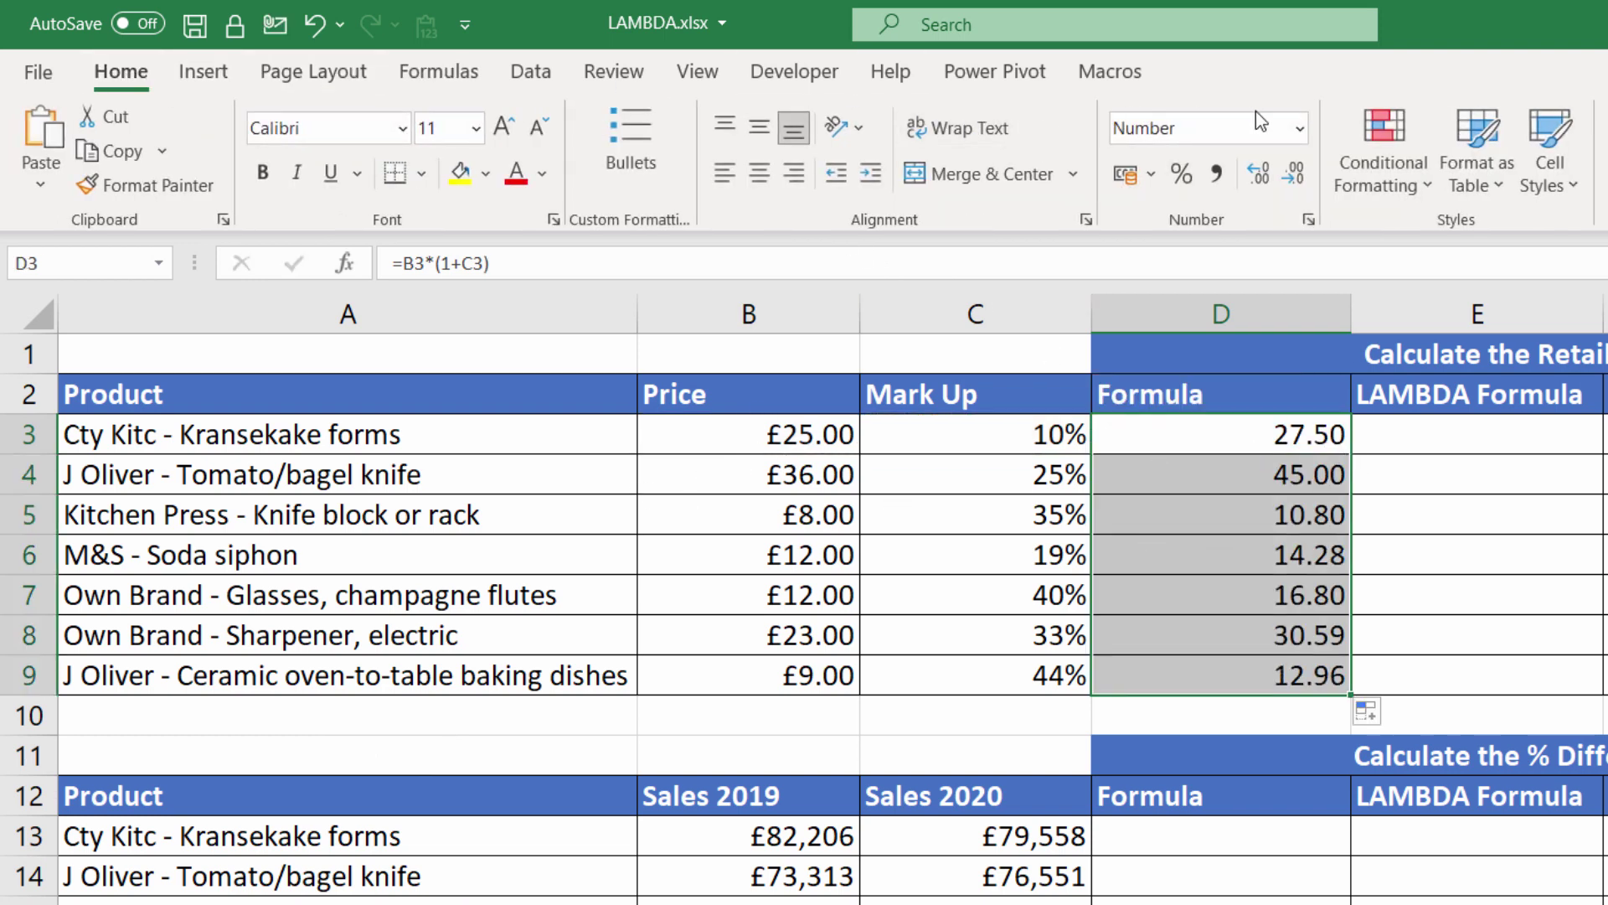
pyautogui.click(1299, 129)
pyautogui.click(1228, 318)
pyautogui.click(1431, 439)
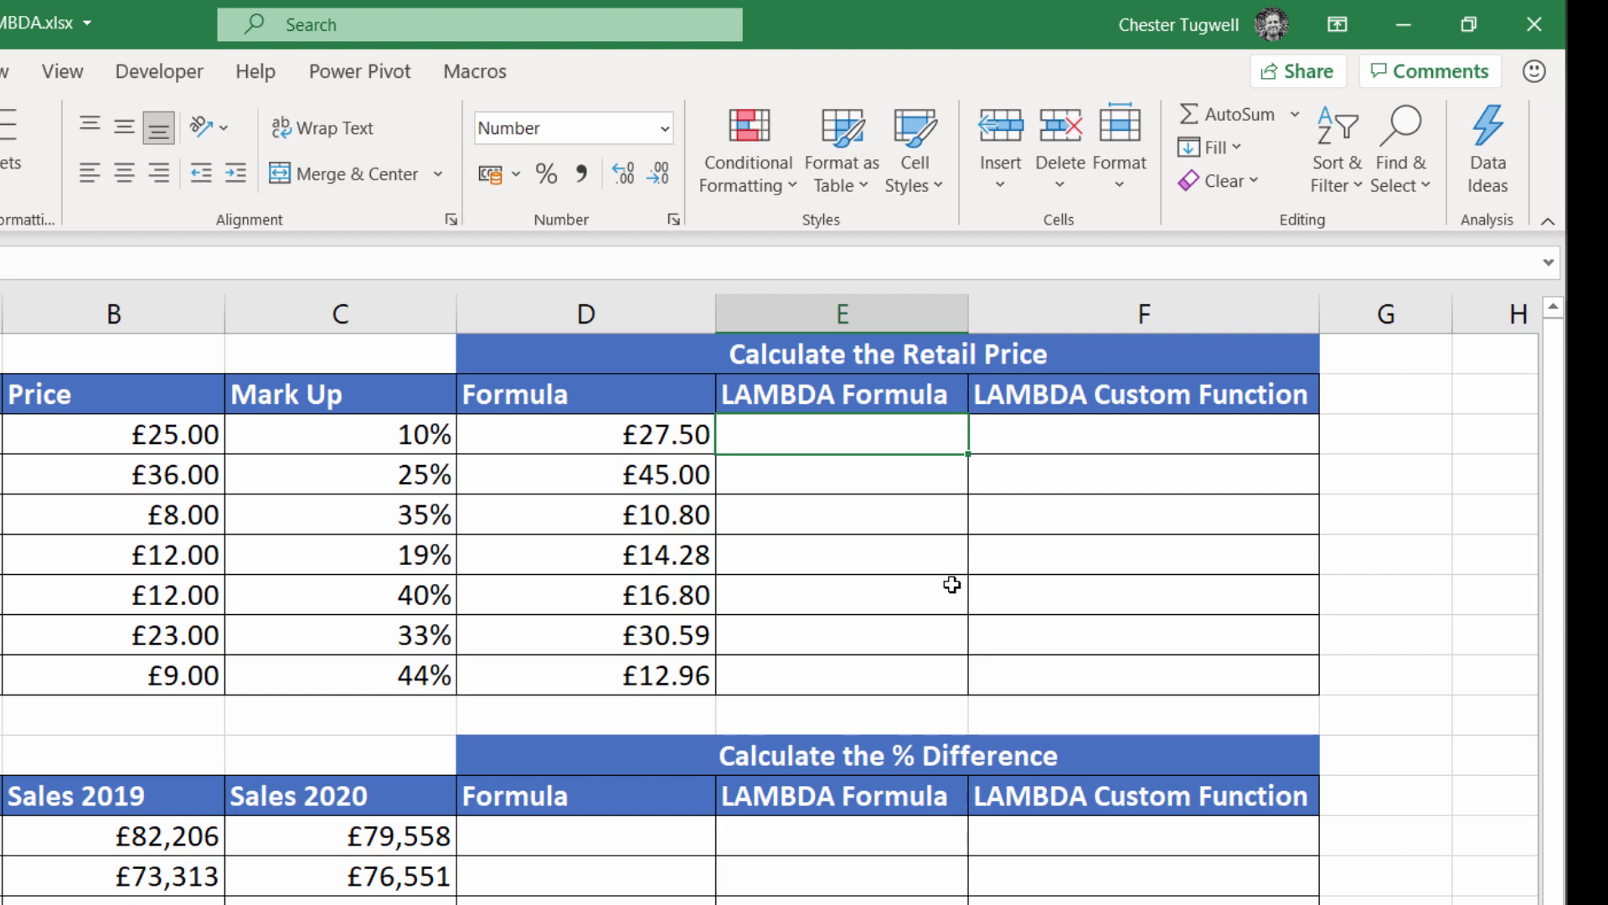
# Enter =LAMBDA(price,markup,price*(1+markup))(B3,C3) in E3, returning 27.50
pyautogui.write('=lam')
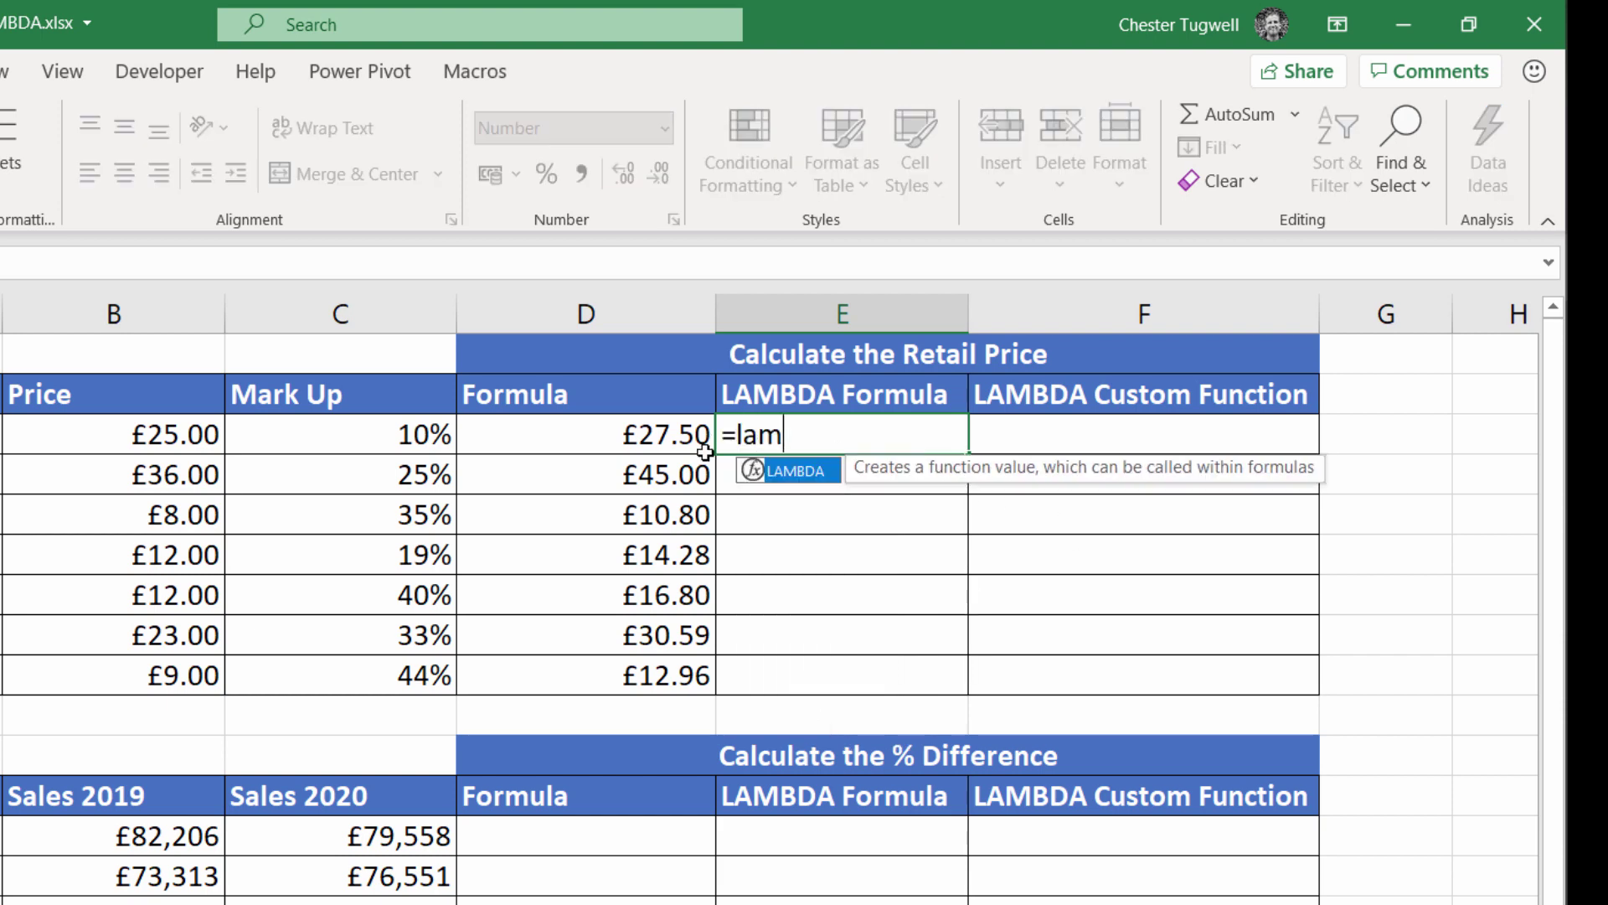
pyautogui.doubleClick(804, 472)
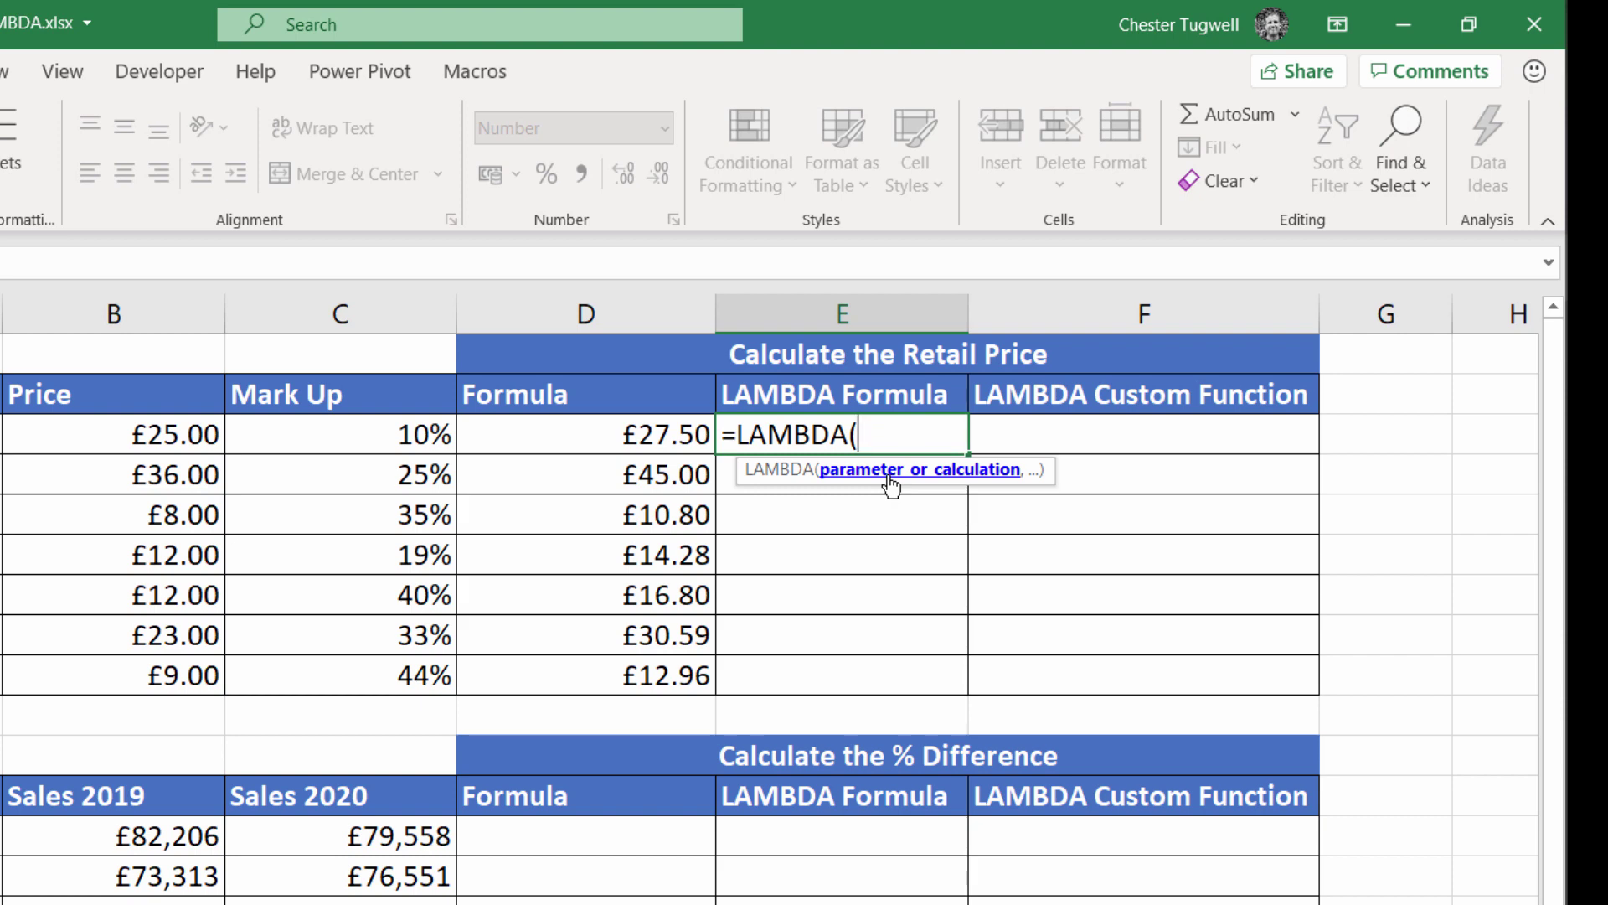
pyautogui.write('price,')
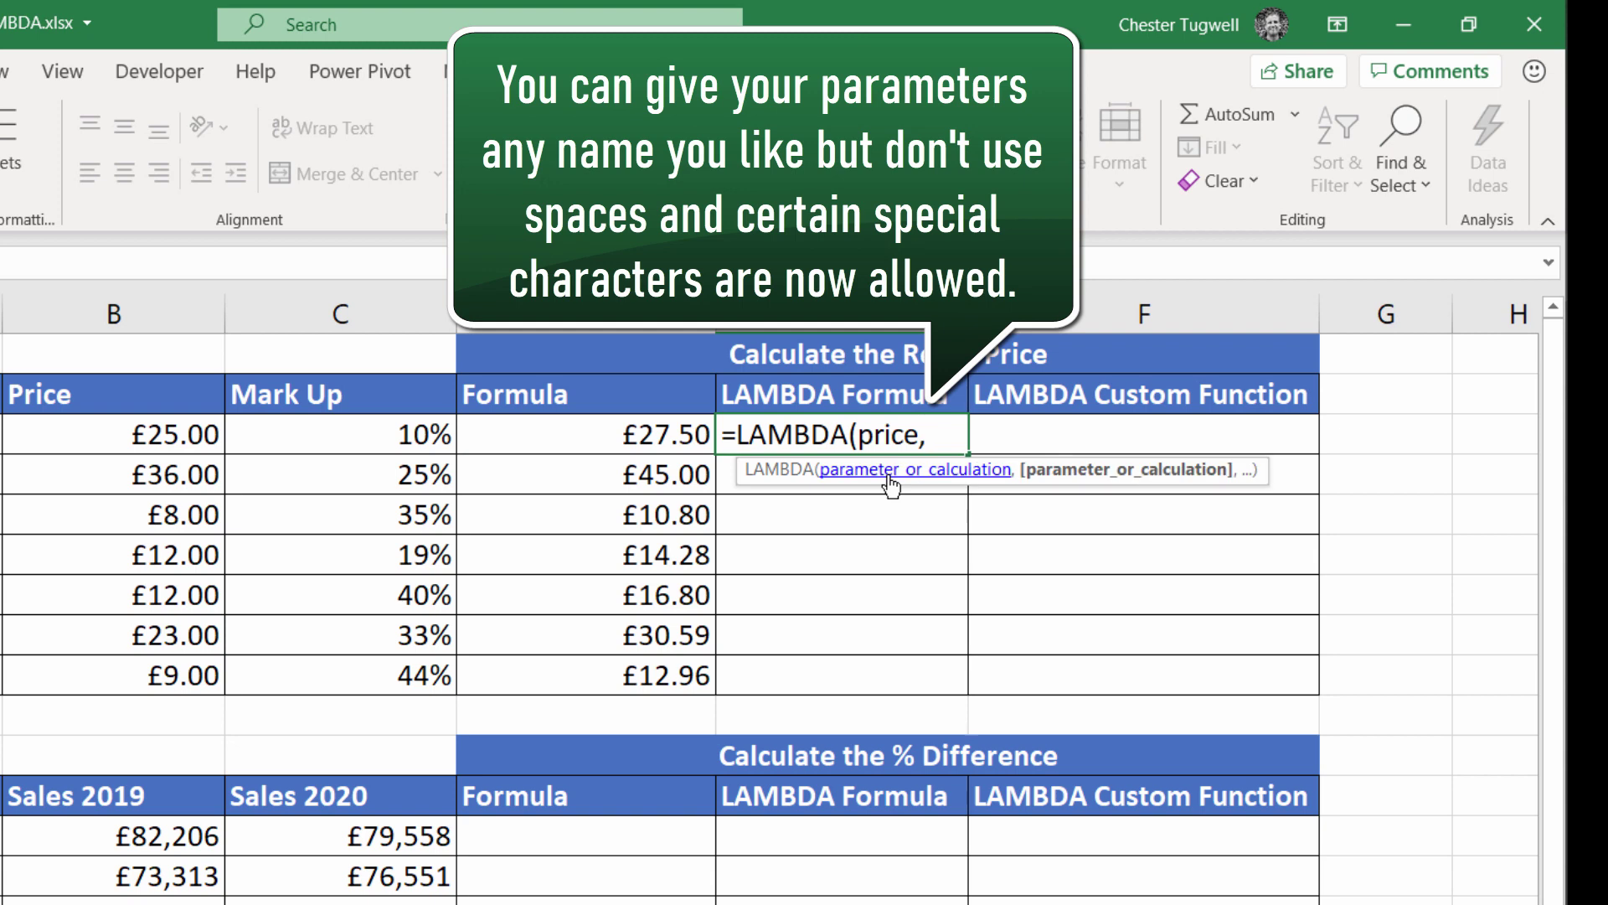
pyautogui.write('mark')
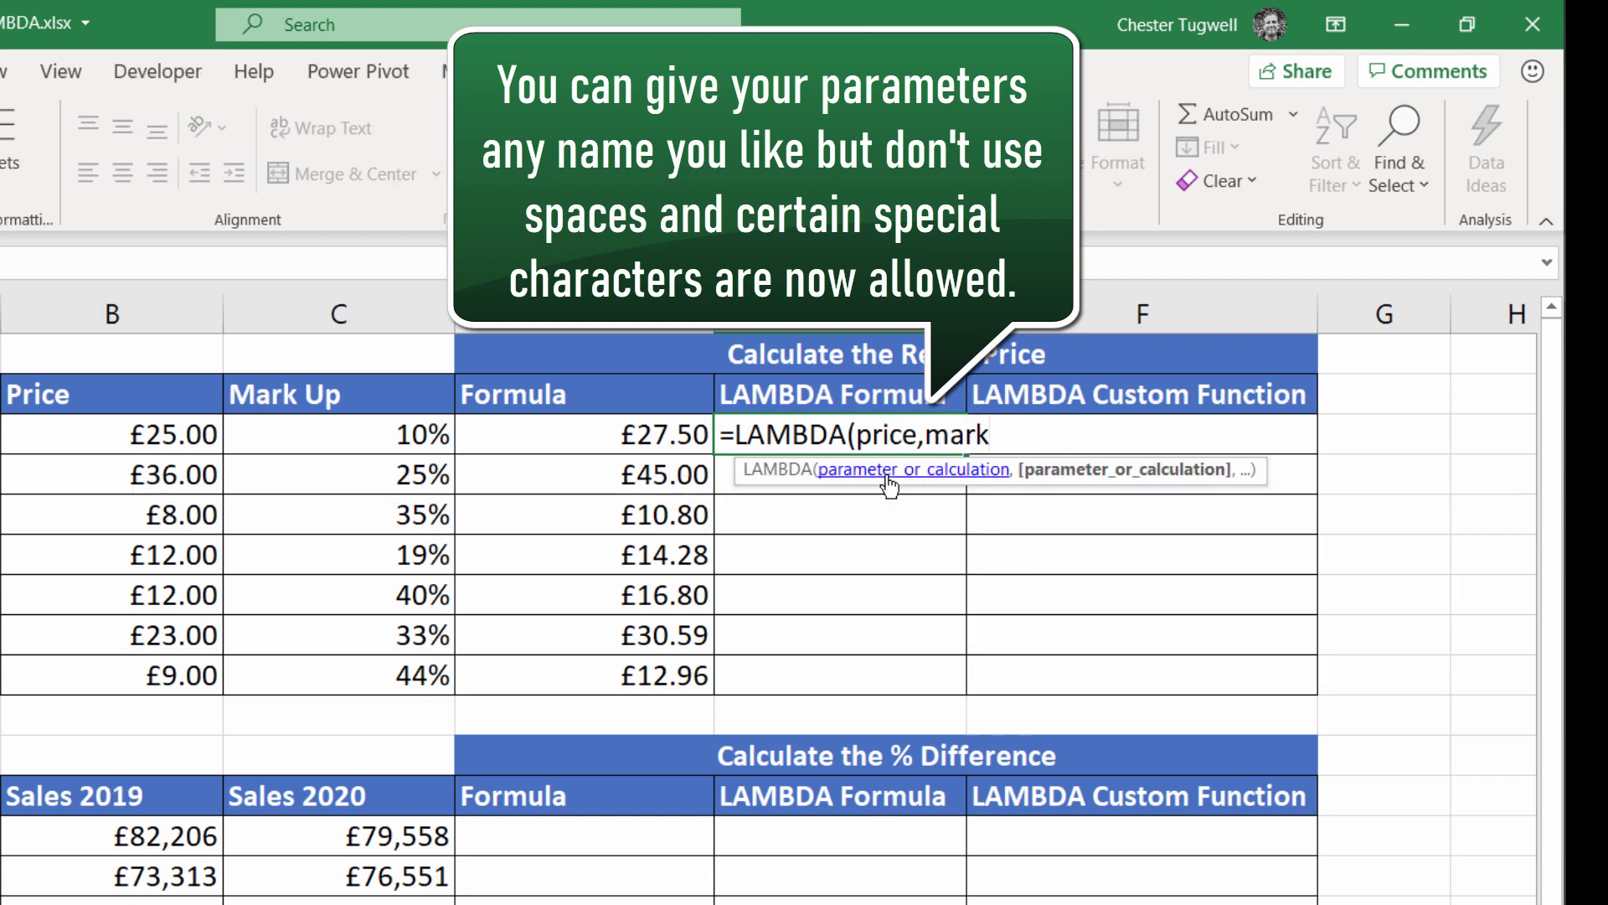
pyautogui.write('up')
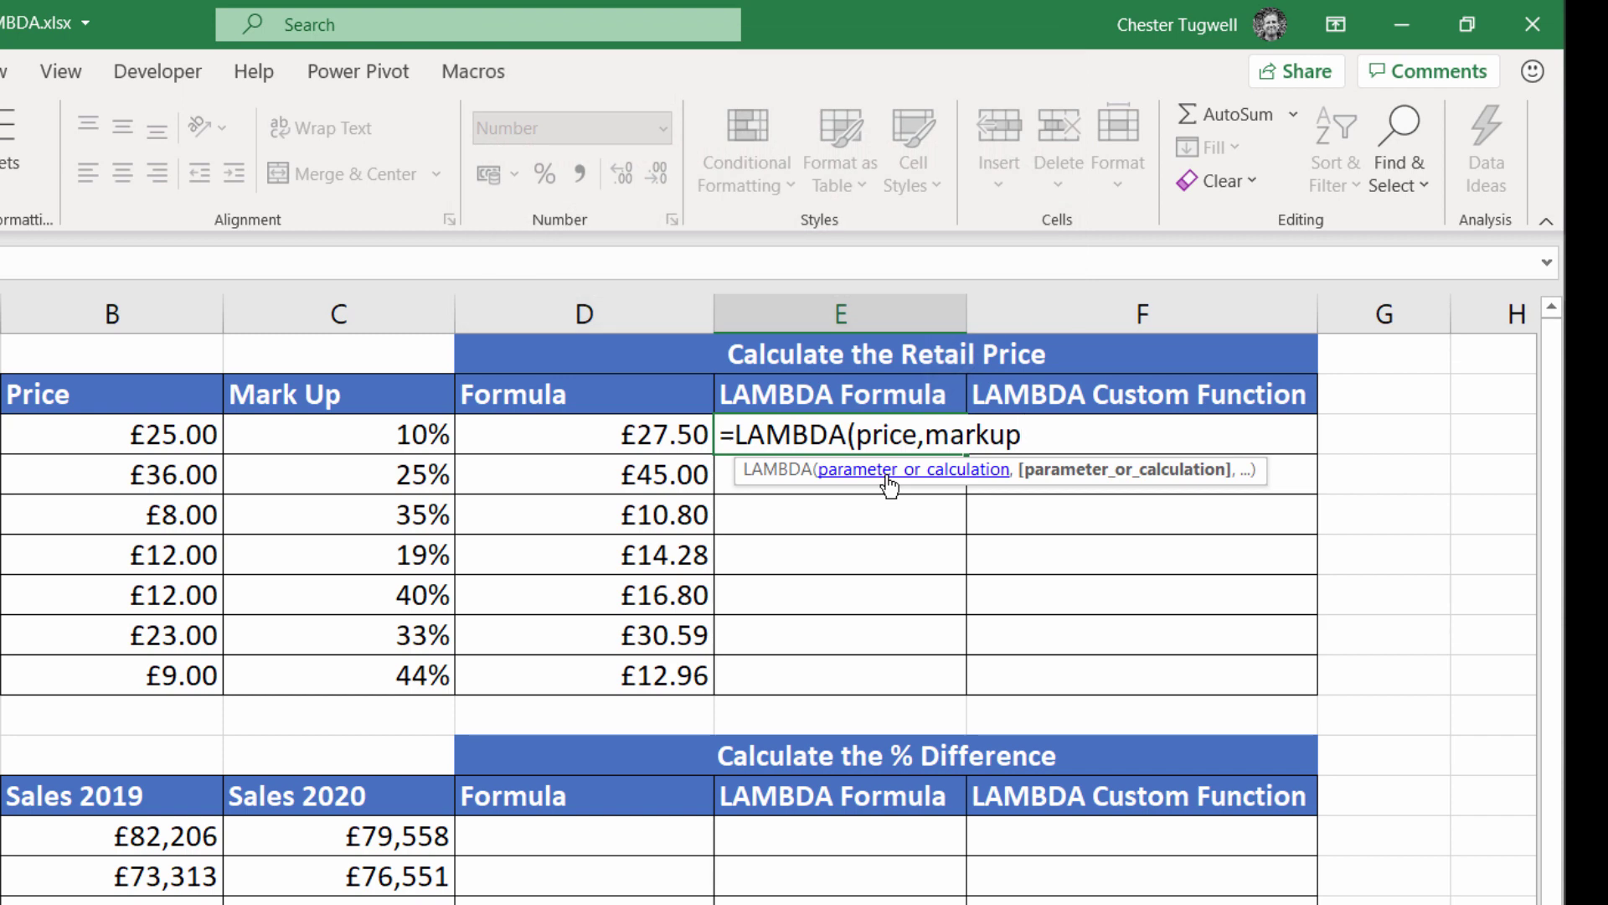
pyautogui.write(',')
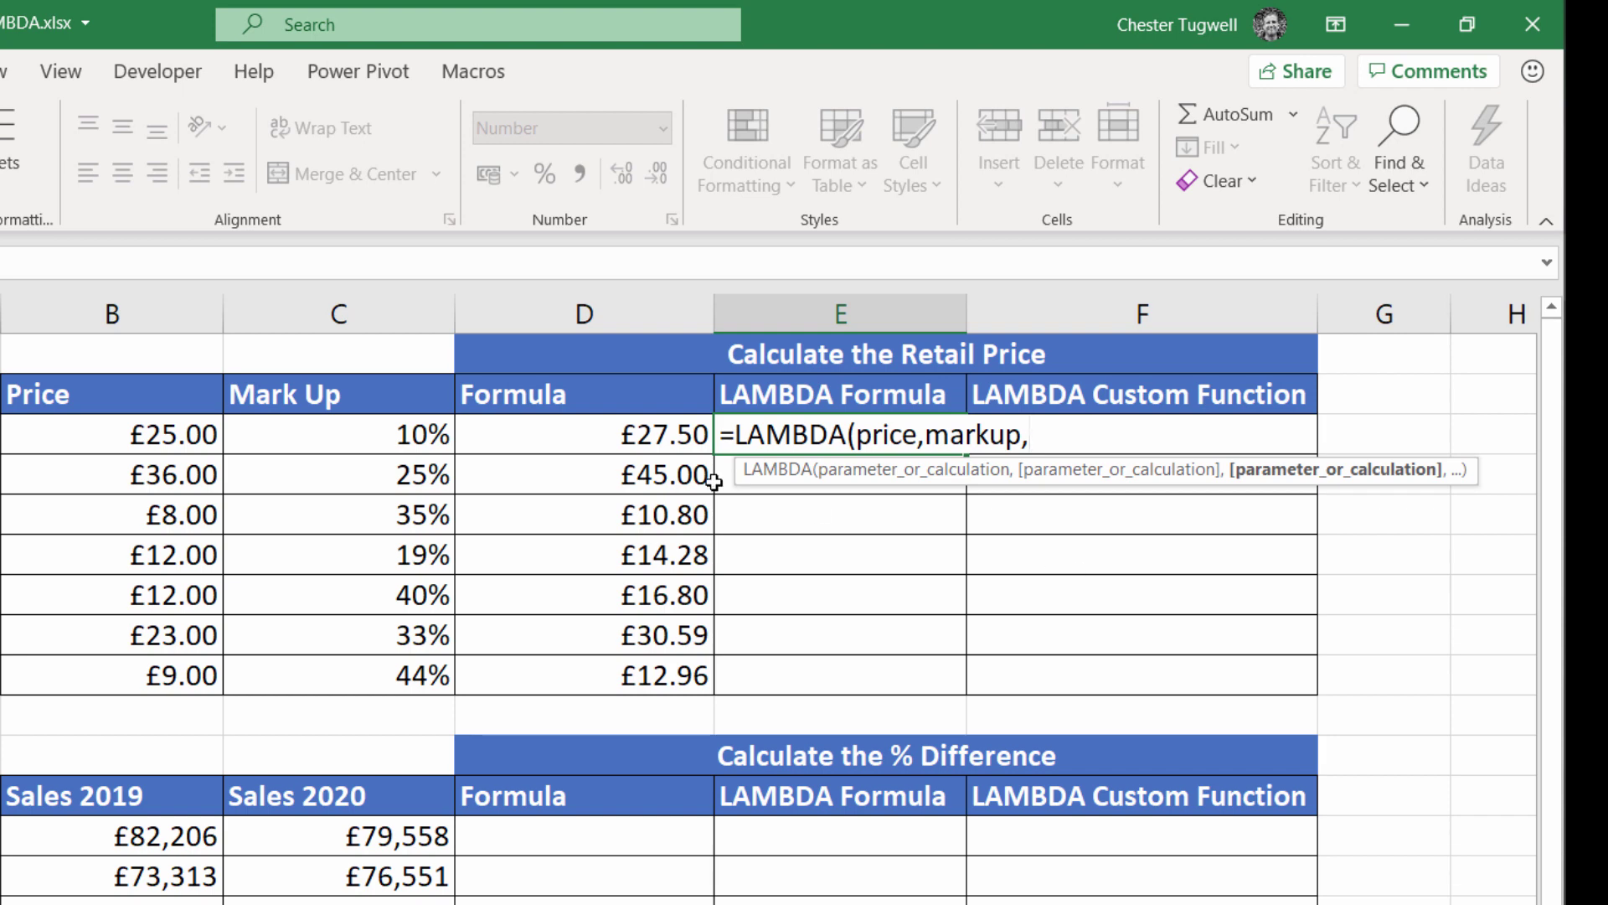
pyautogui.write('price')
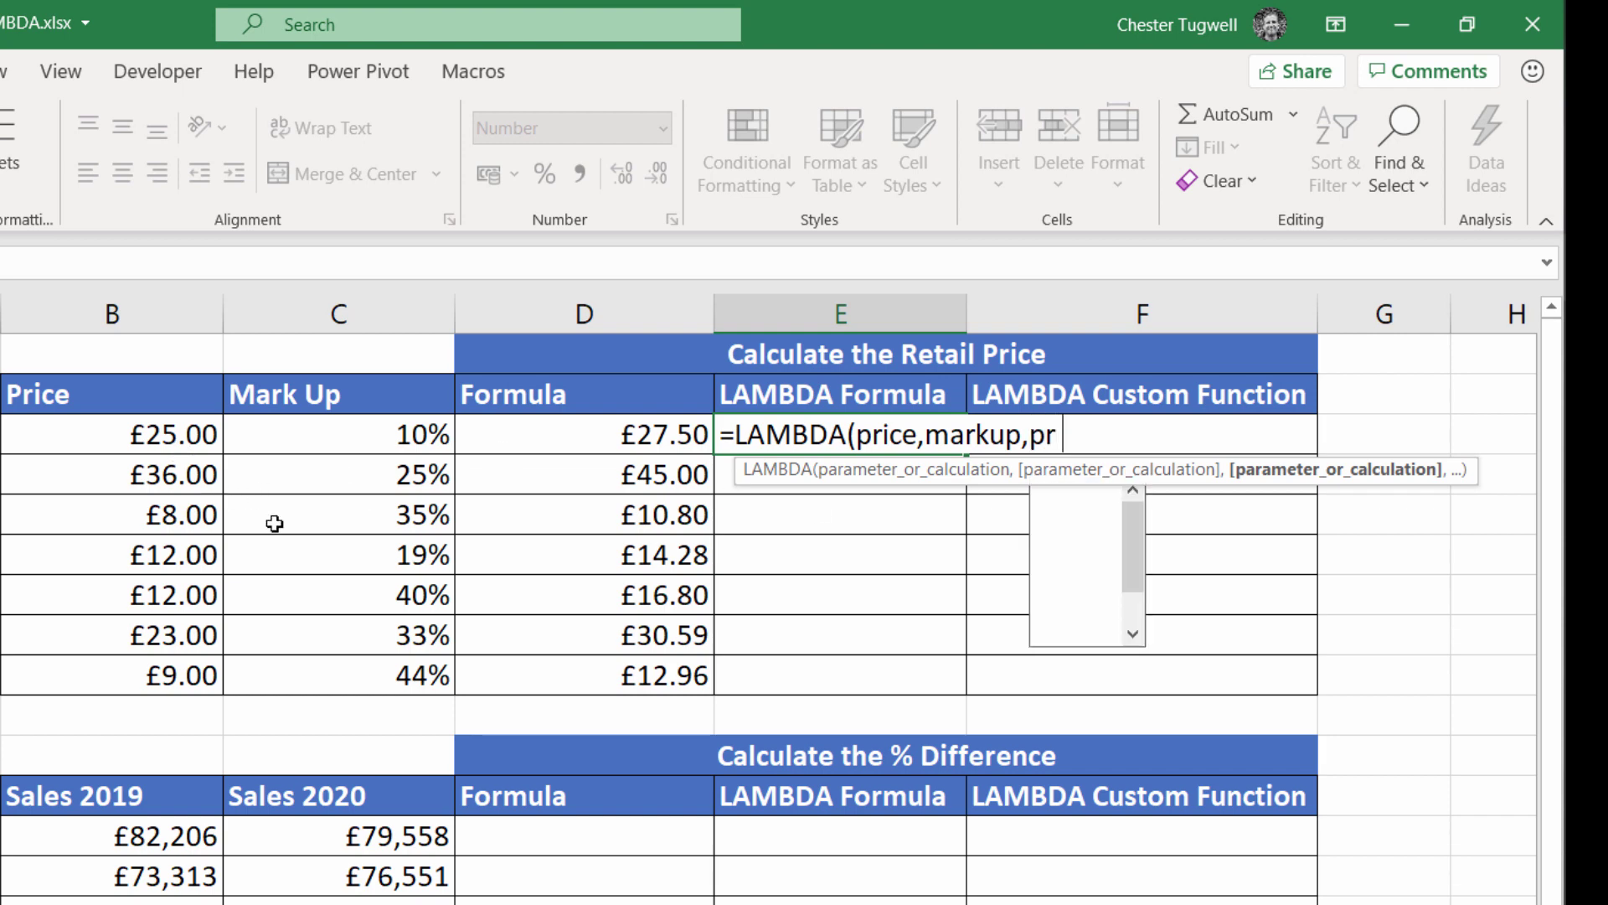
pyautogui.write('*')
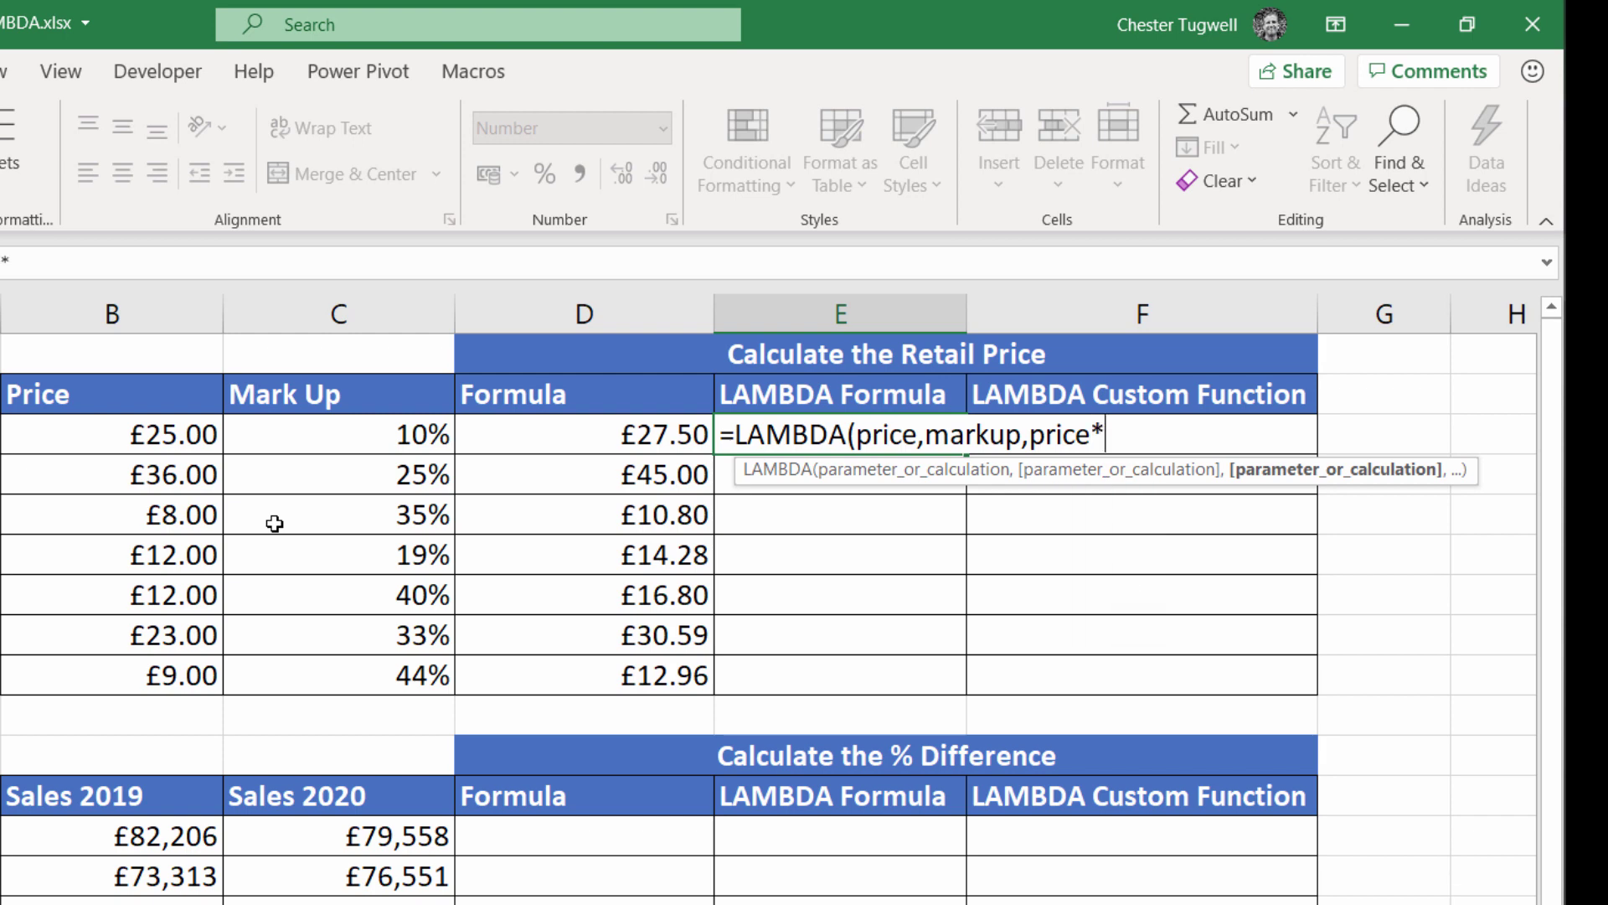
pyautogui.write('(1+mark')
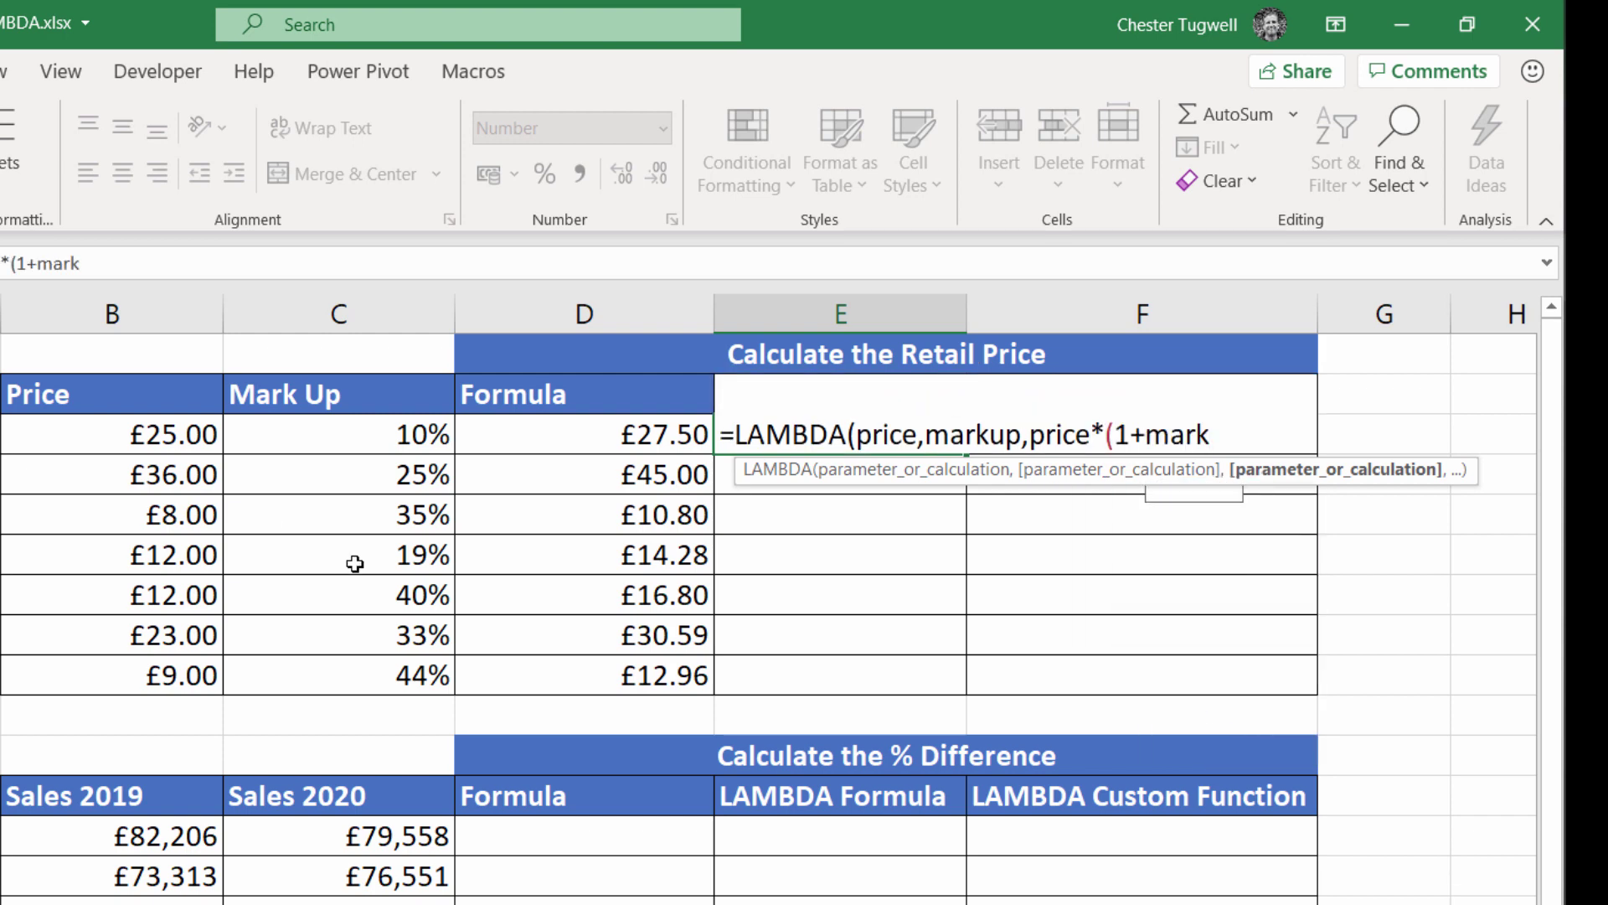
pyautogui.write('up))')
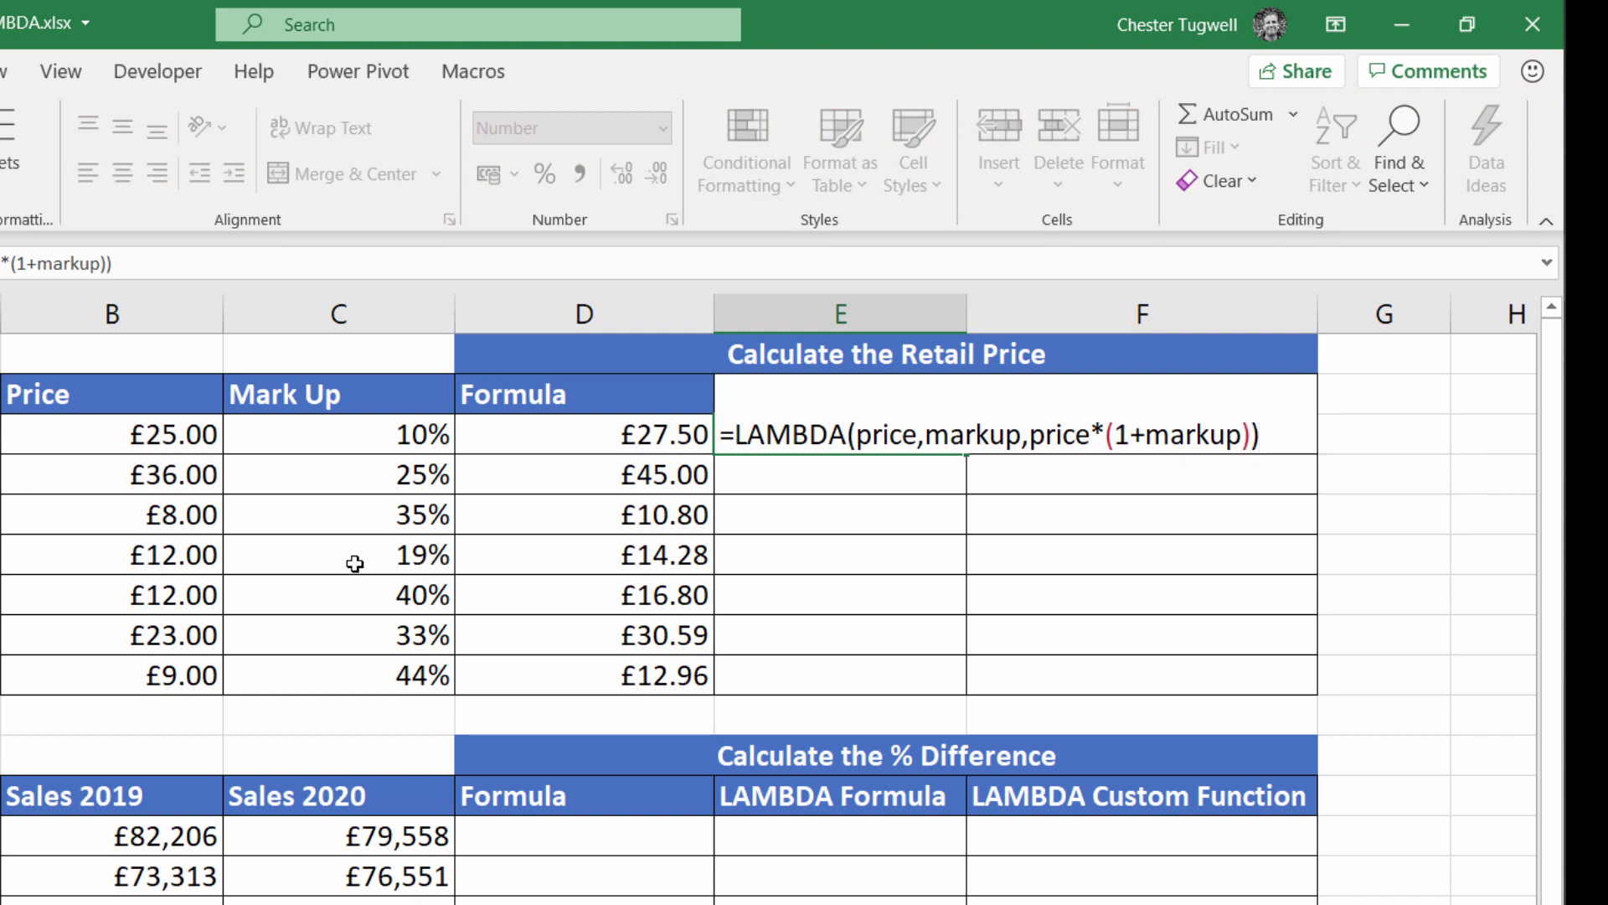
pyautogui.write('(')
pyautogui.click(149, 432)
pyautogui.write(',')
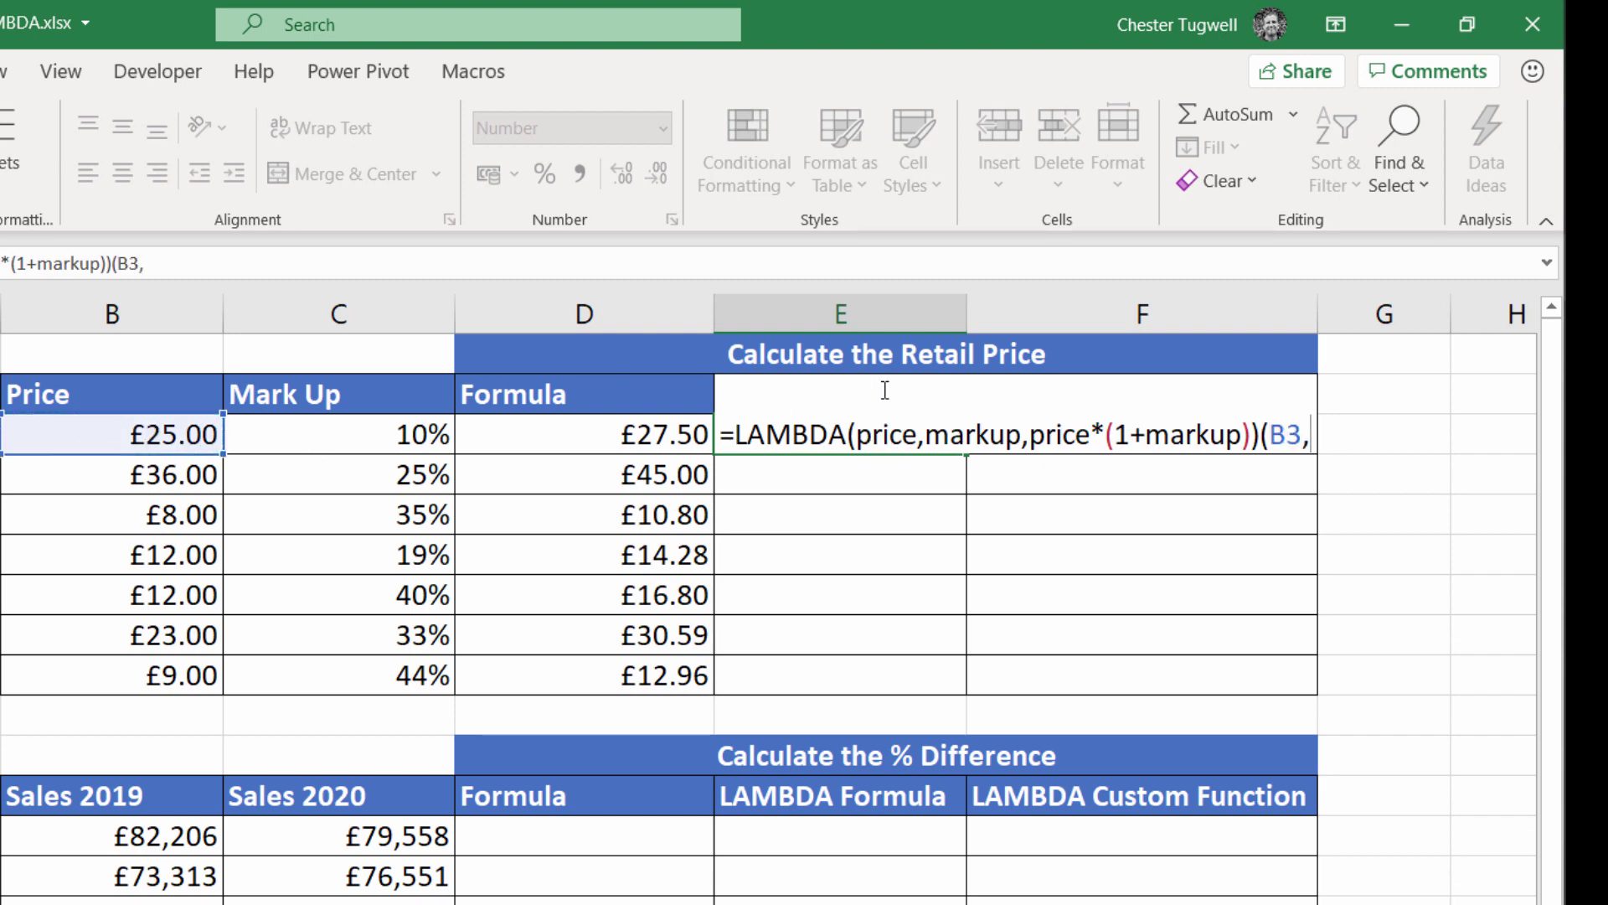
pyautogui.click(397, 434)
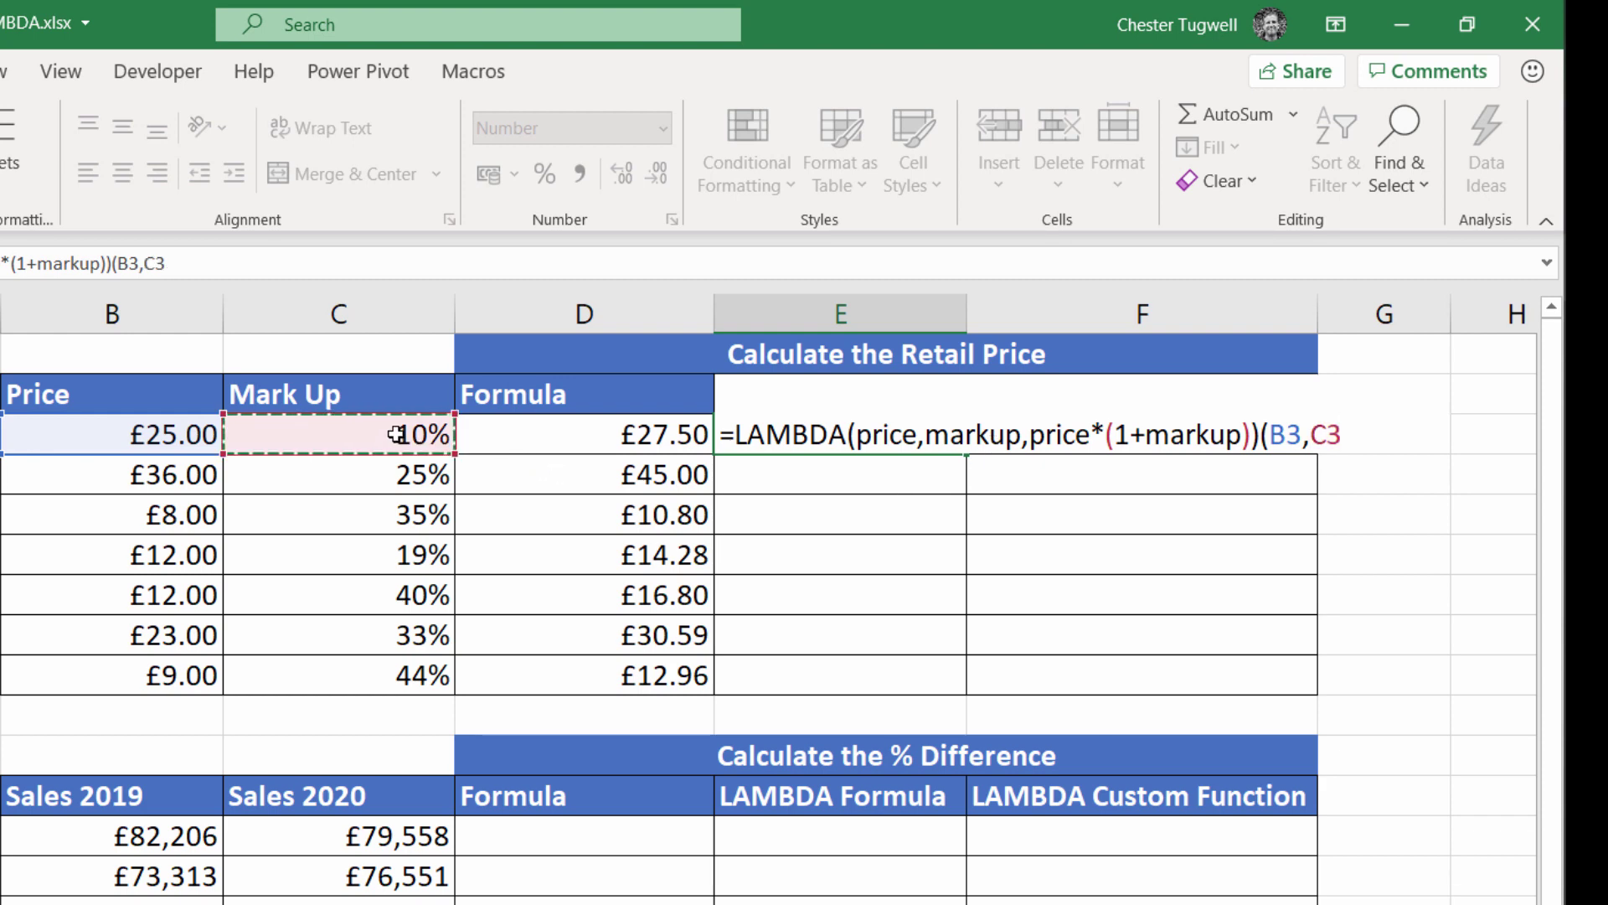
pyautogui.write(')')
pyautogui.press('Return')
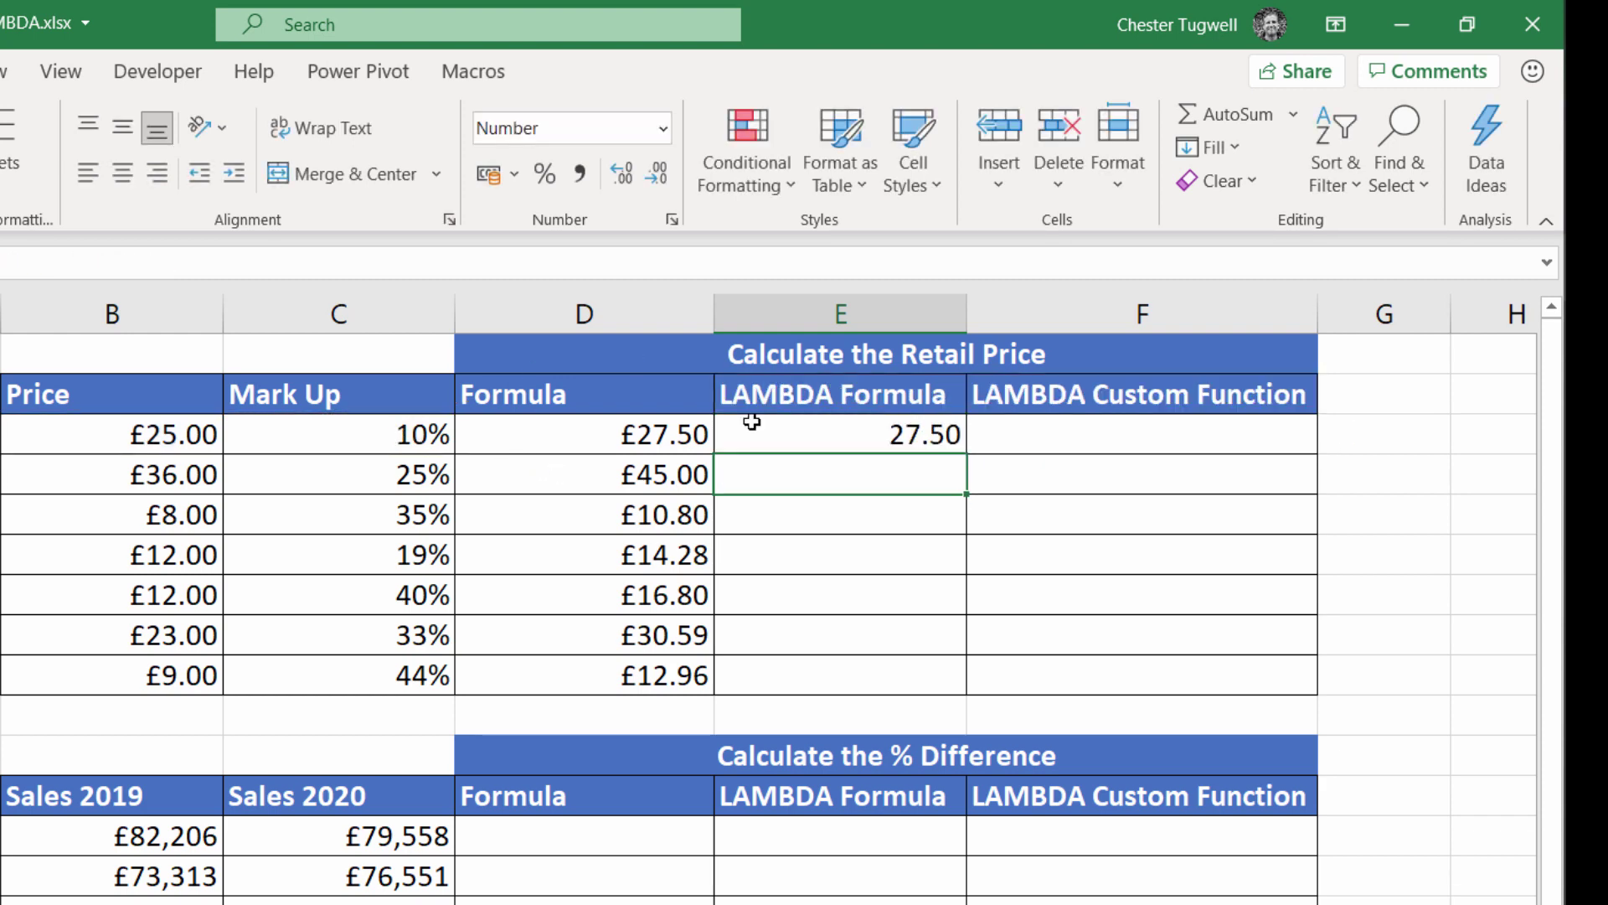
# Fill E3's inline LAMBDA down to E9 and compare its formula with D3's
pyautogui.click(945, 448)
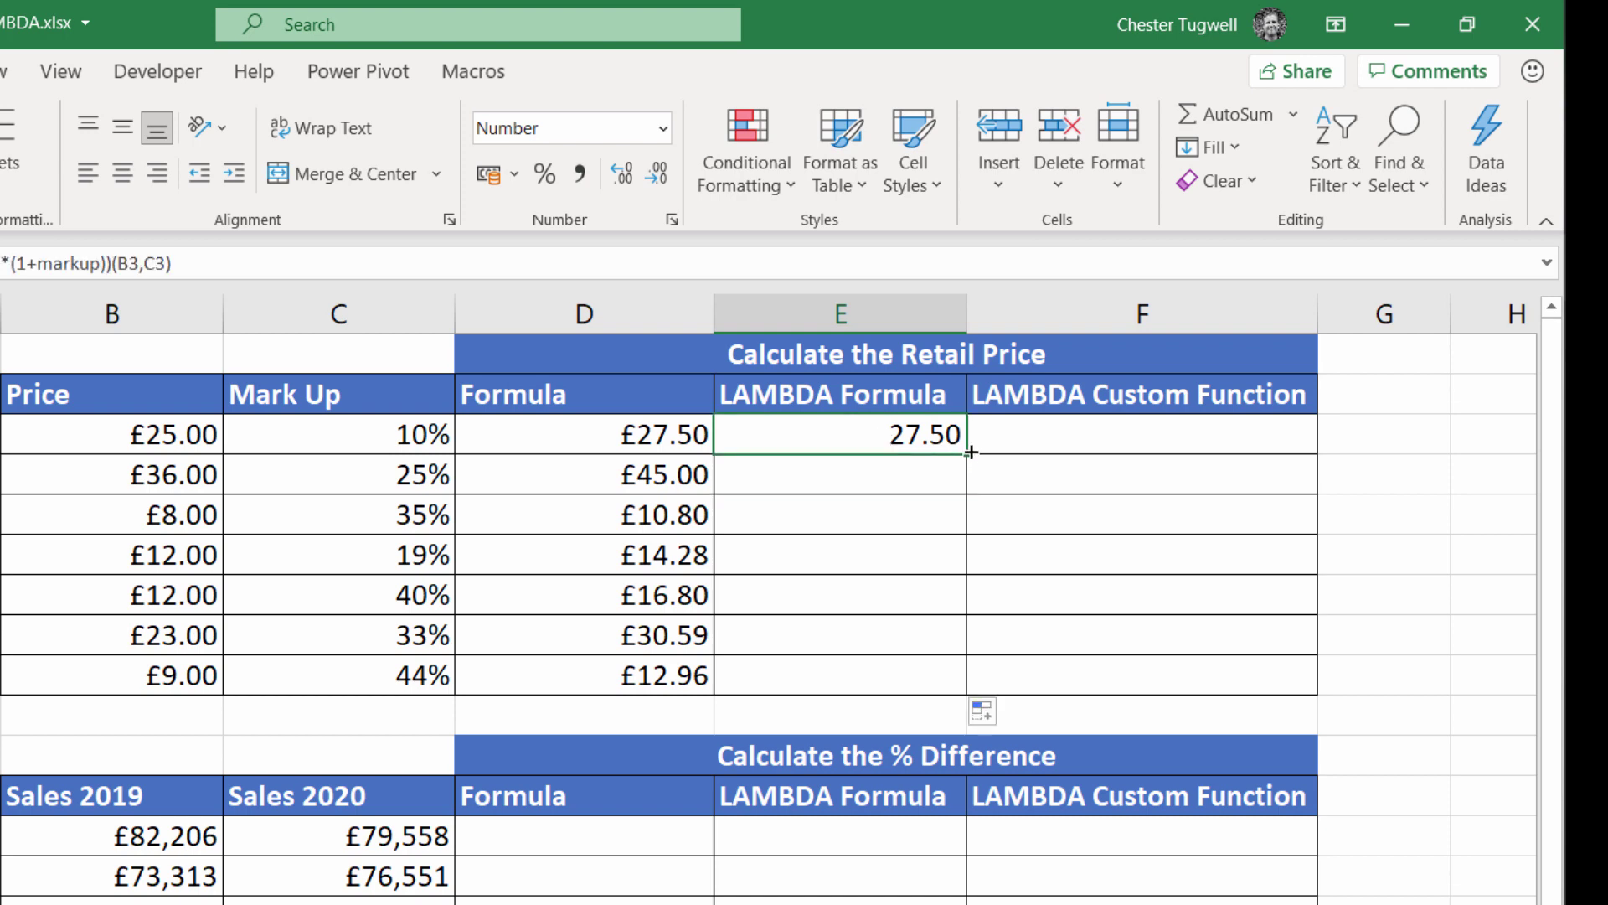
pyautogui.doubleClick(970, 452)
pyautogui.doubleClick(906, 434)
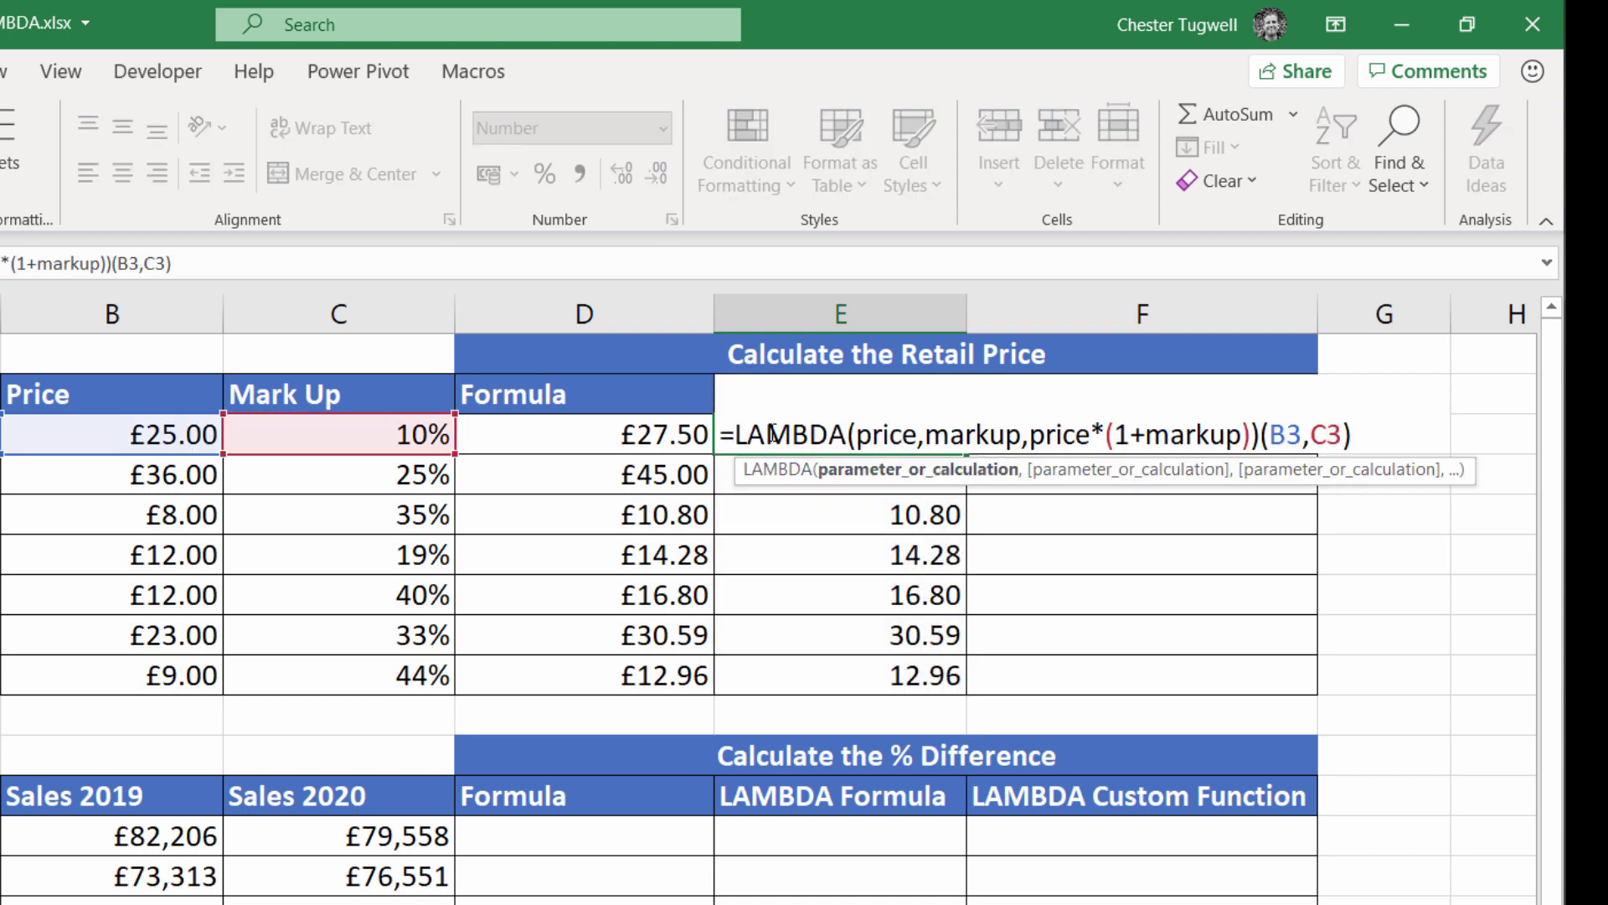
pyautogui.press('Escape')
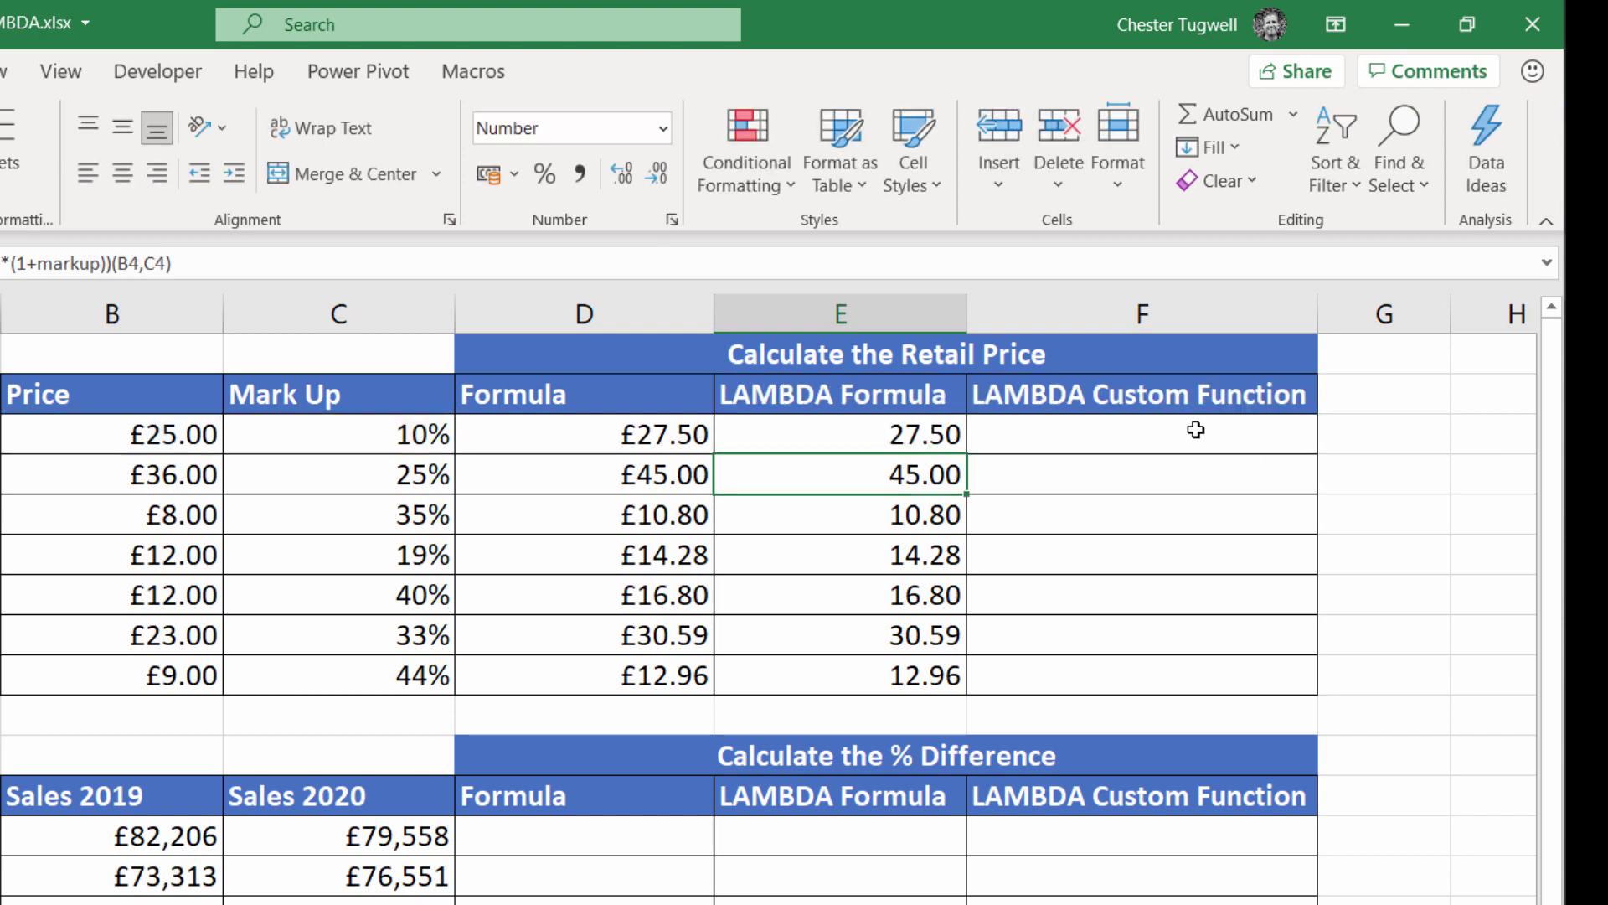
pyautogui.click(680, 436)
pyautogui.press('F2')
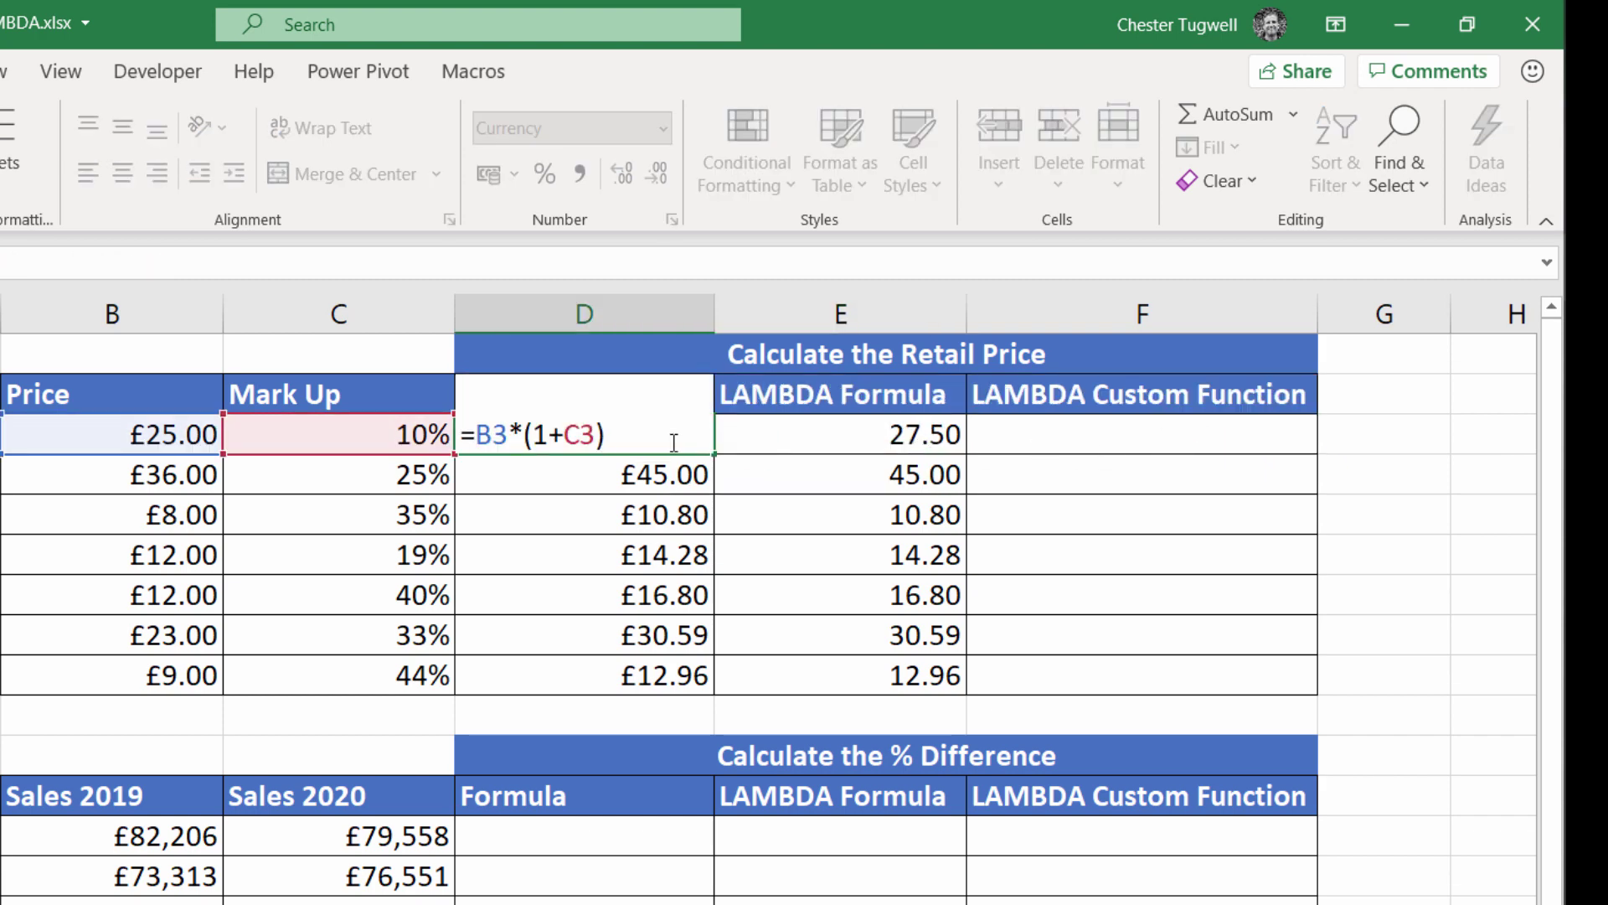
pyautogui.press('Escape')
pyautogui.click(841, 469)
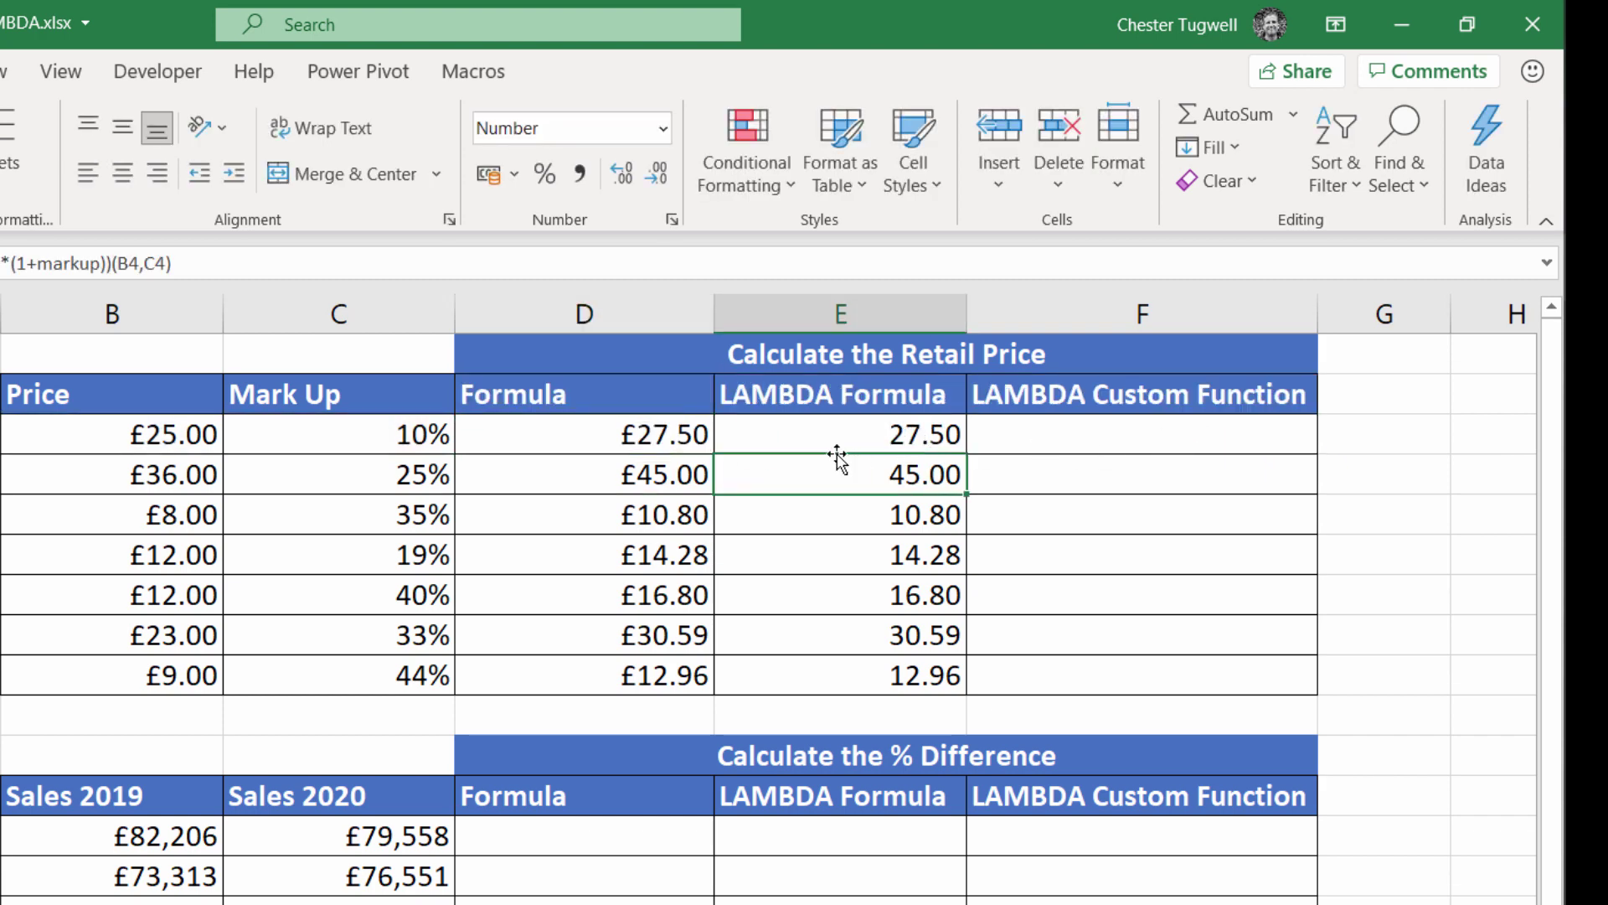
# Copy the =LAMBDA(price,markup,price*(1+markup)) definition from E3's formula
pyautogui.doubleClick(904, 436)
pyautogui.moveTo(720, 434); pyautogui.dragTo(1277, 434)
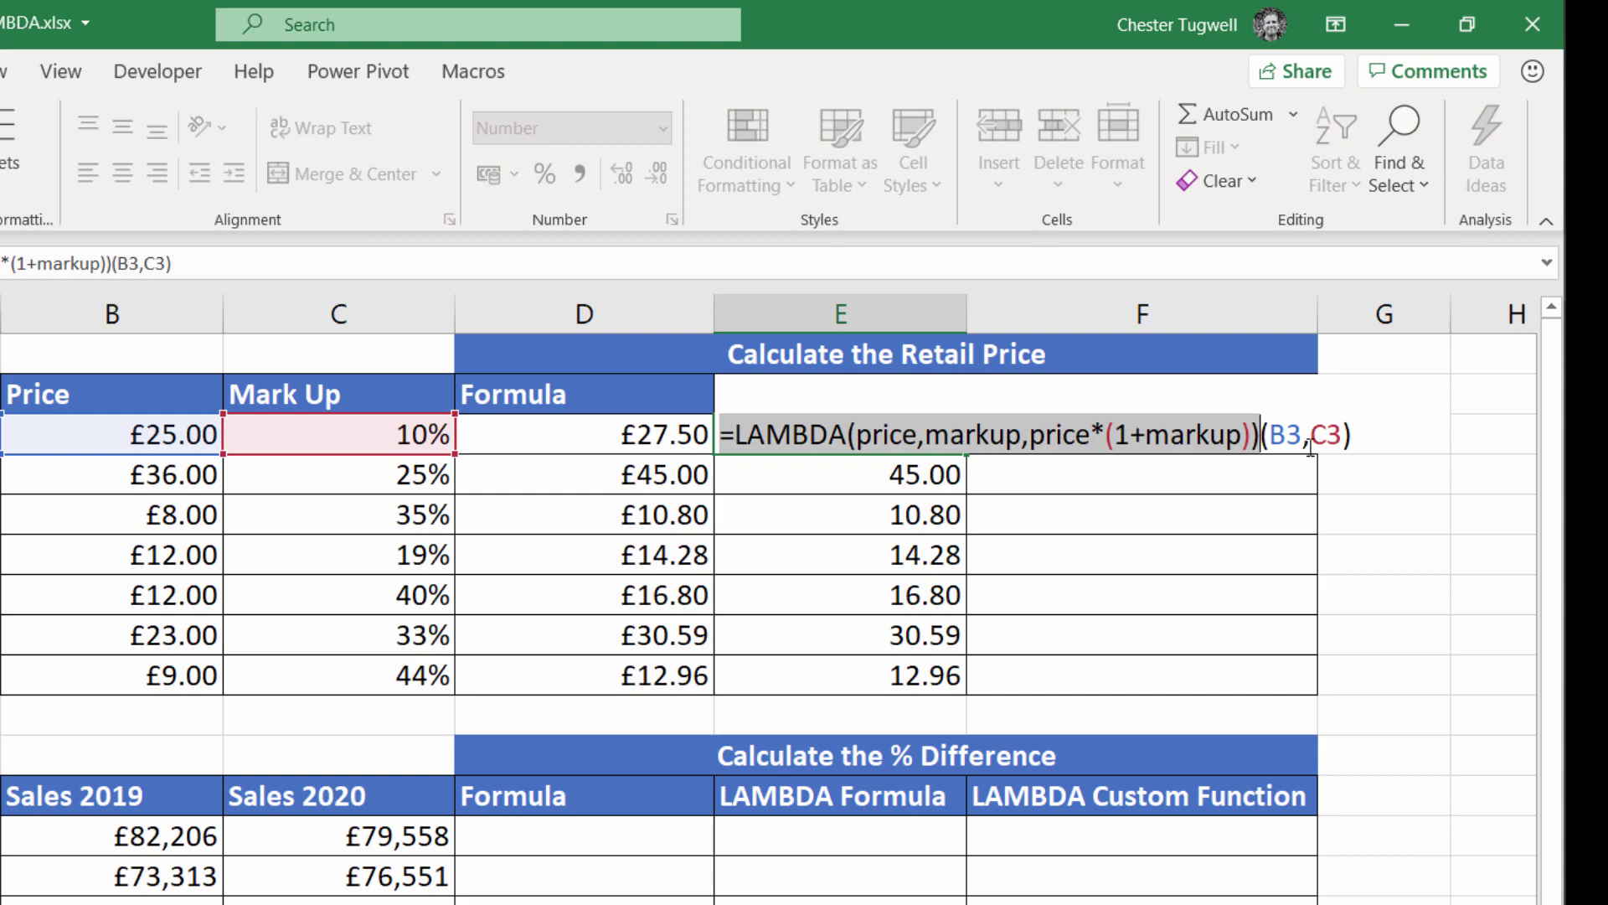
pyautogui.hotkey('ctrl', 'c')
pyautogui.press('Return')
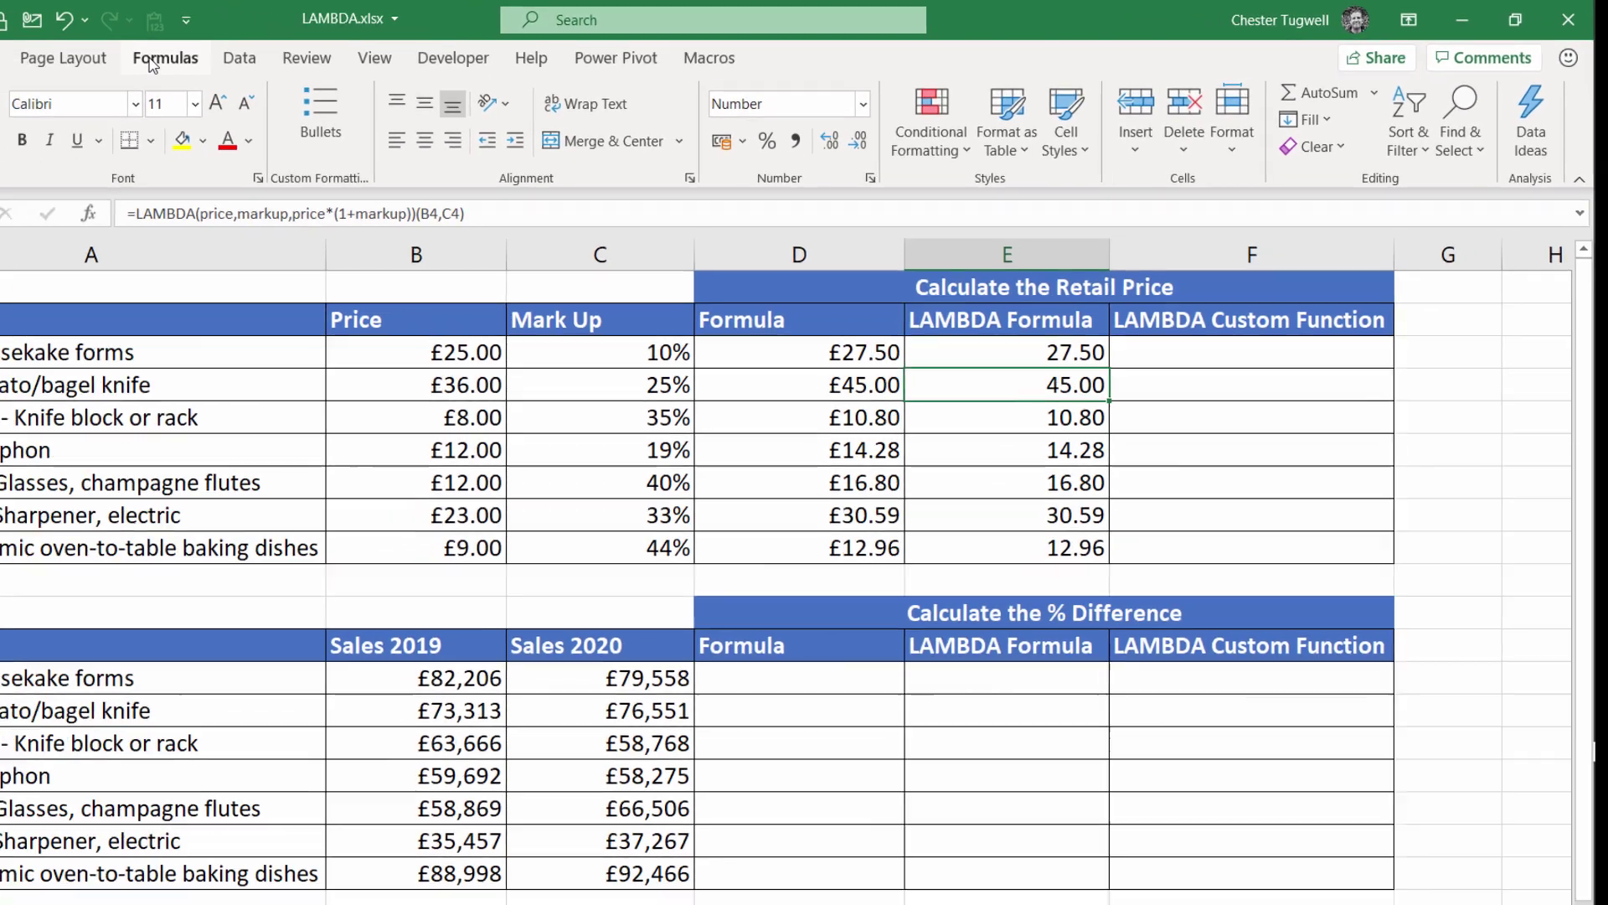
# Create workbook-scoped name RETAIL referring to the pasted LAMBDA, with a retail-price comment
pyautogui.click(308, 57)
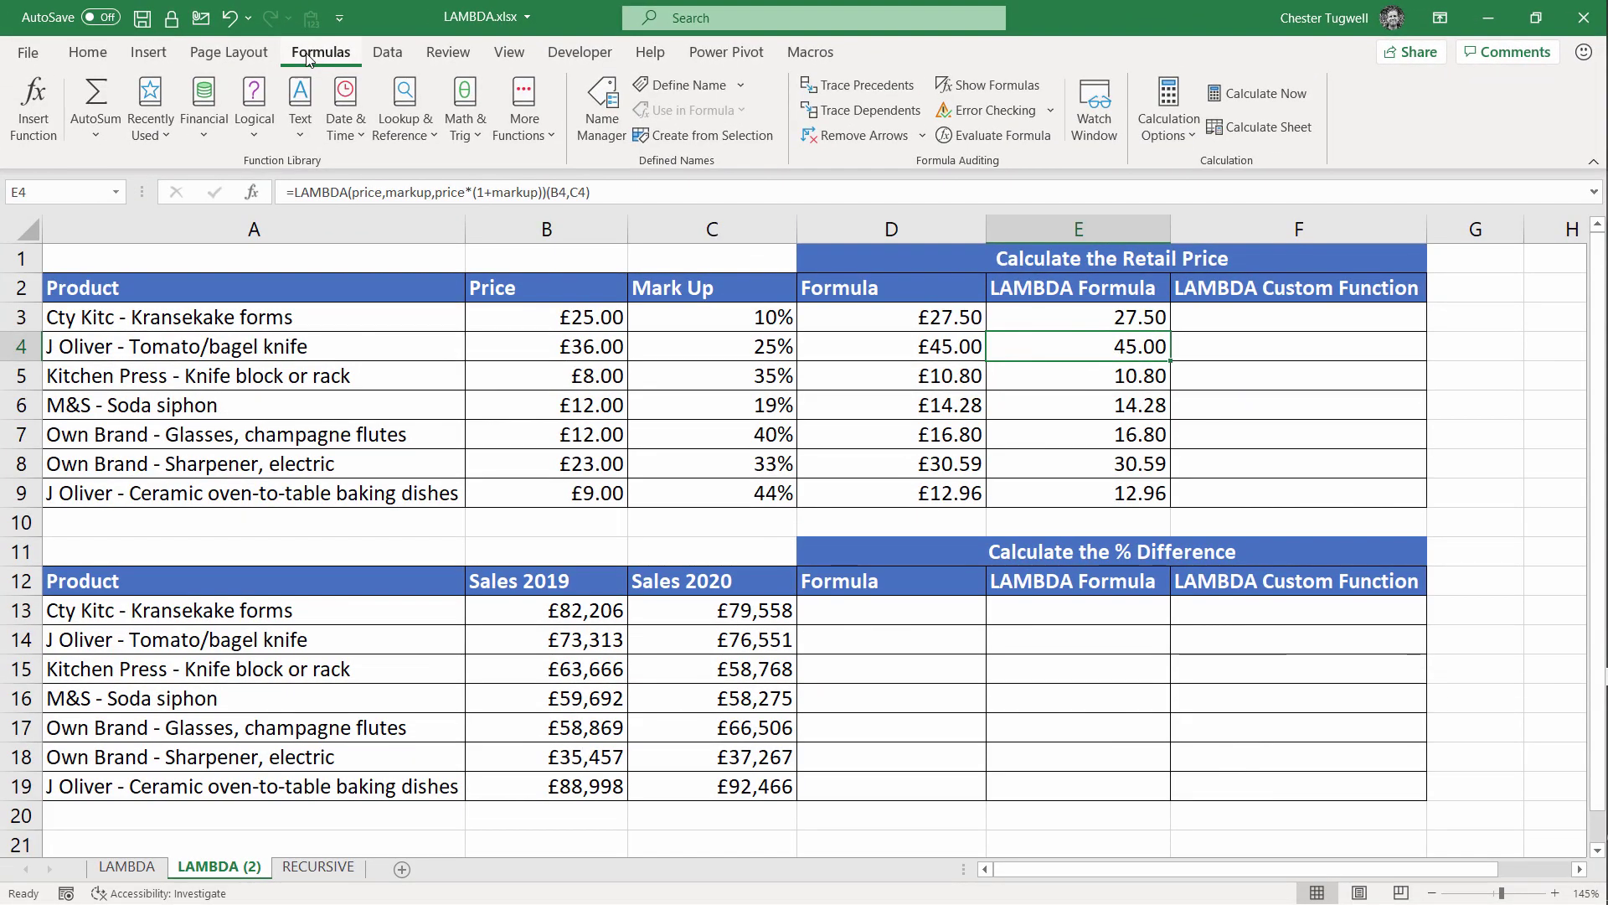
pyautogui.click(601, 129)
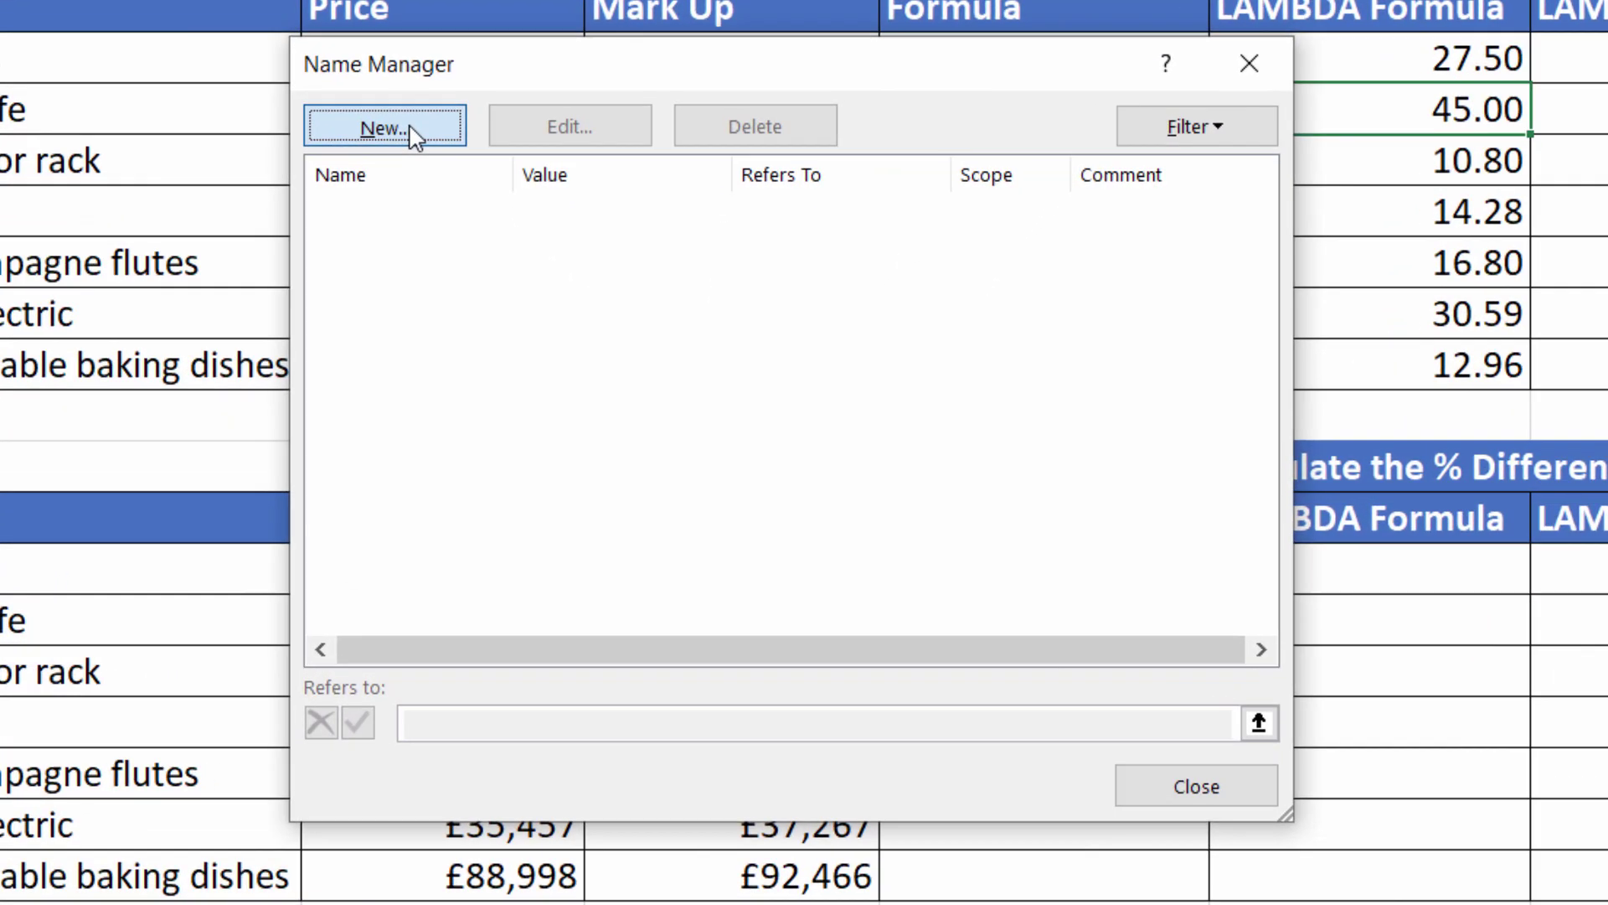
pyautogui.click(514, 356)
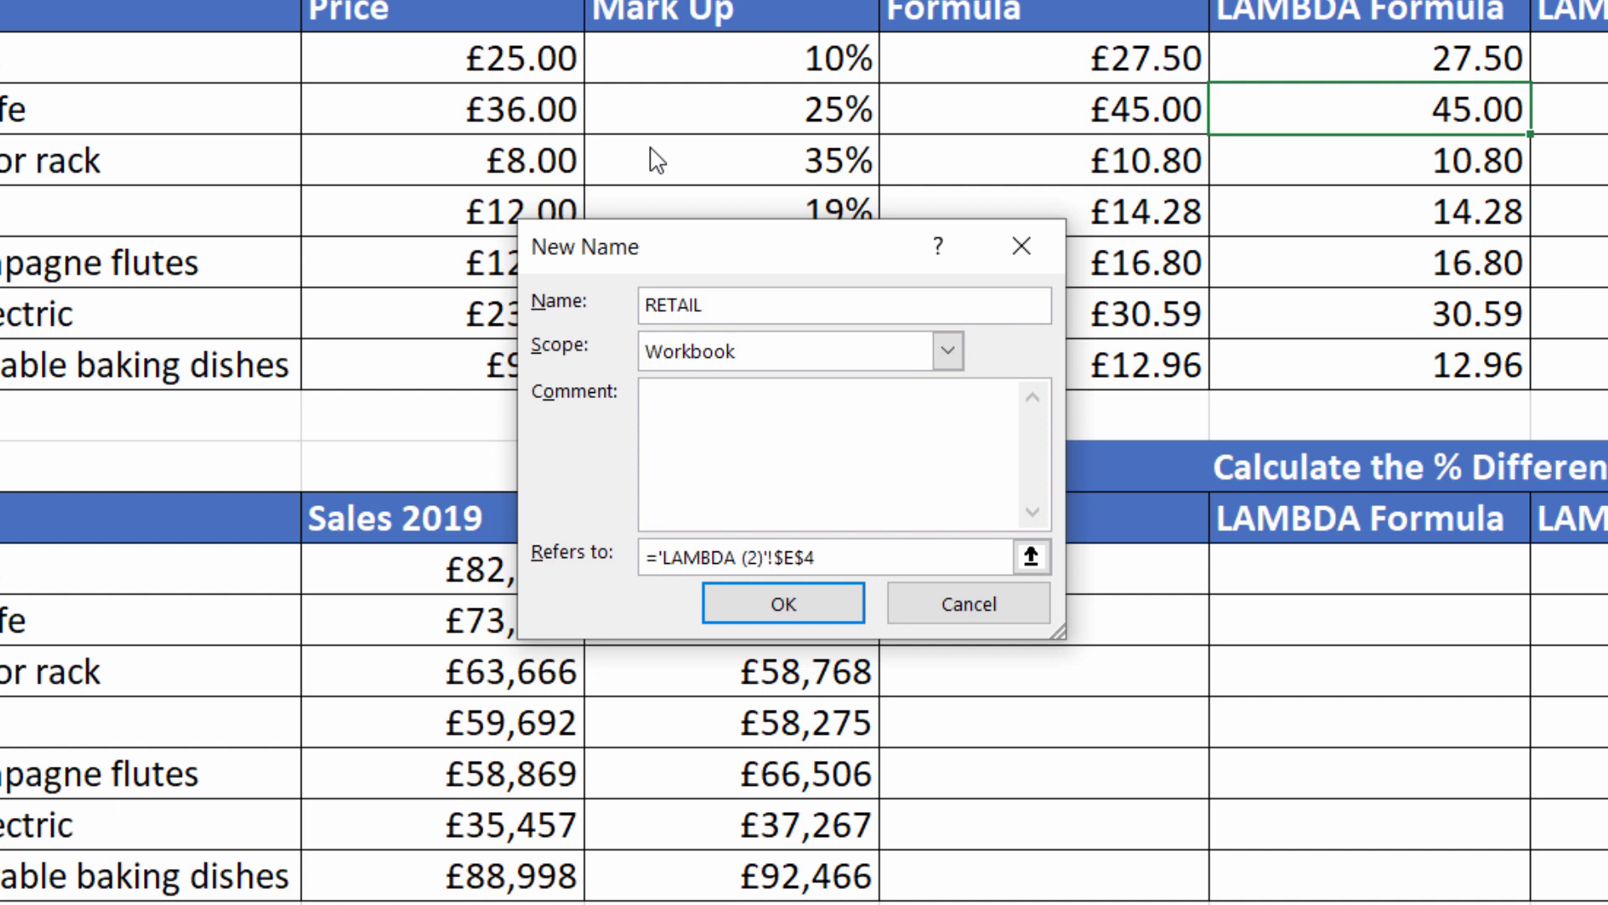
pyautogui.press('Tab')
pyautogui.press('Tab')
pyautogui.press('Tab')
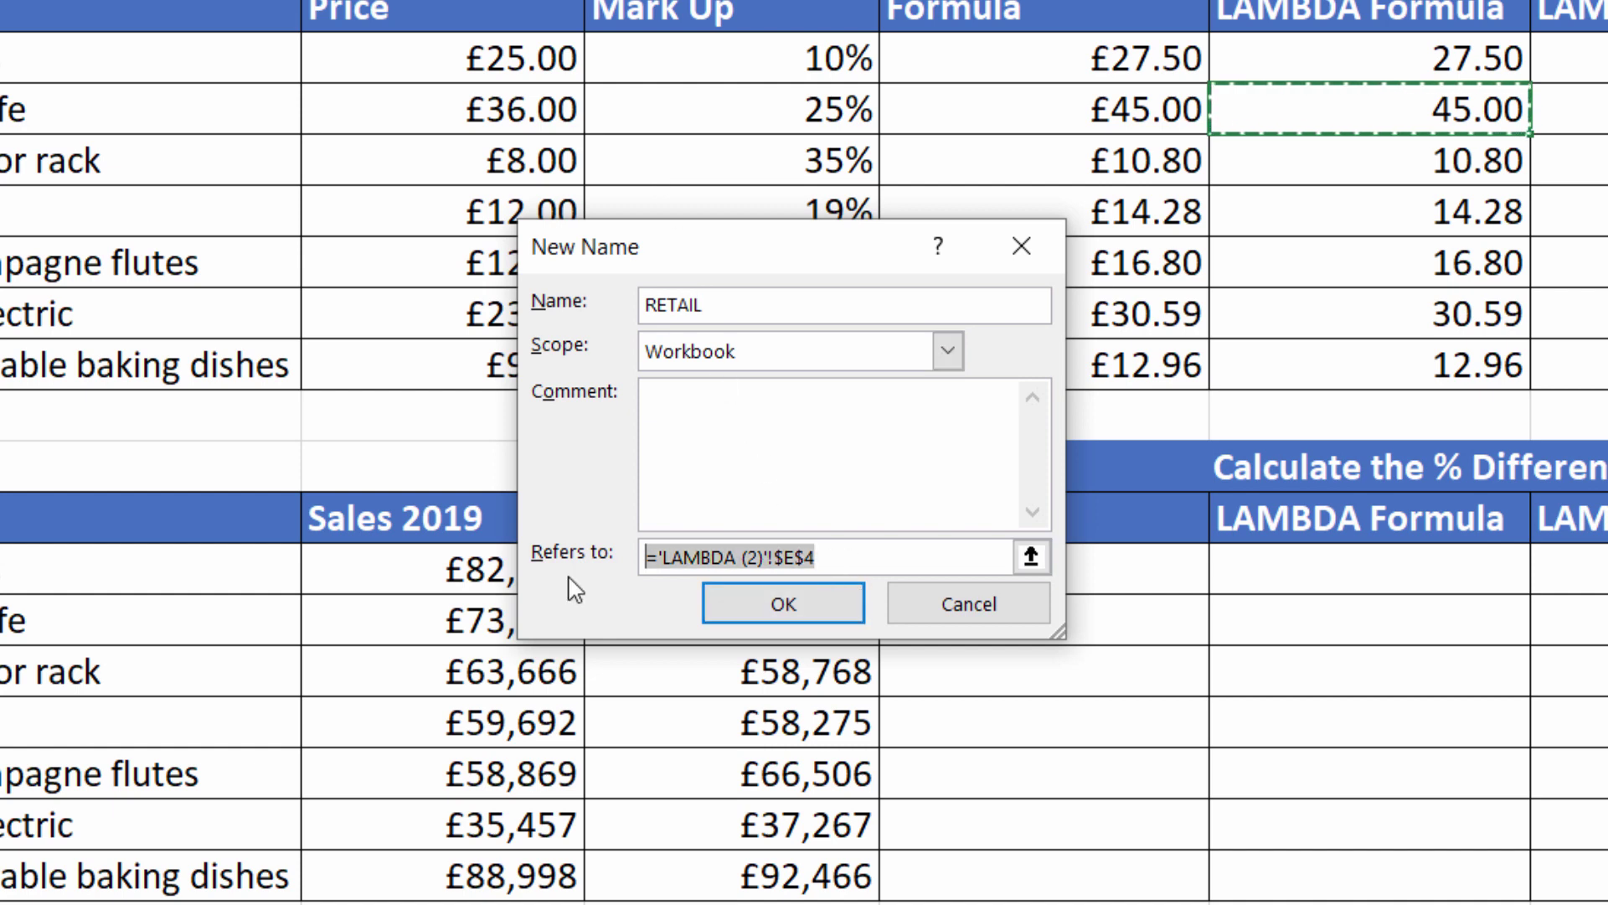
pyautogui.hotkey('ctrl', 'v')
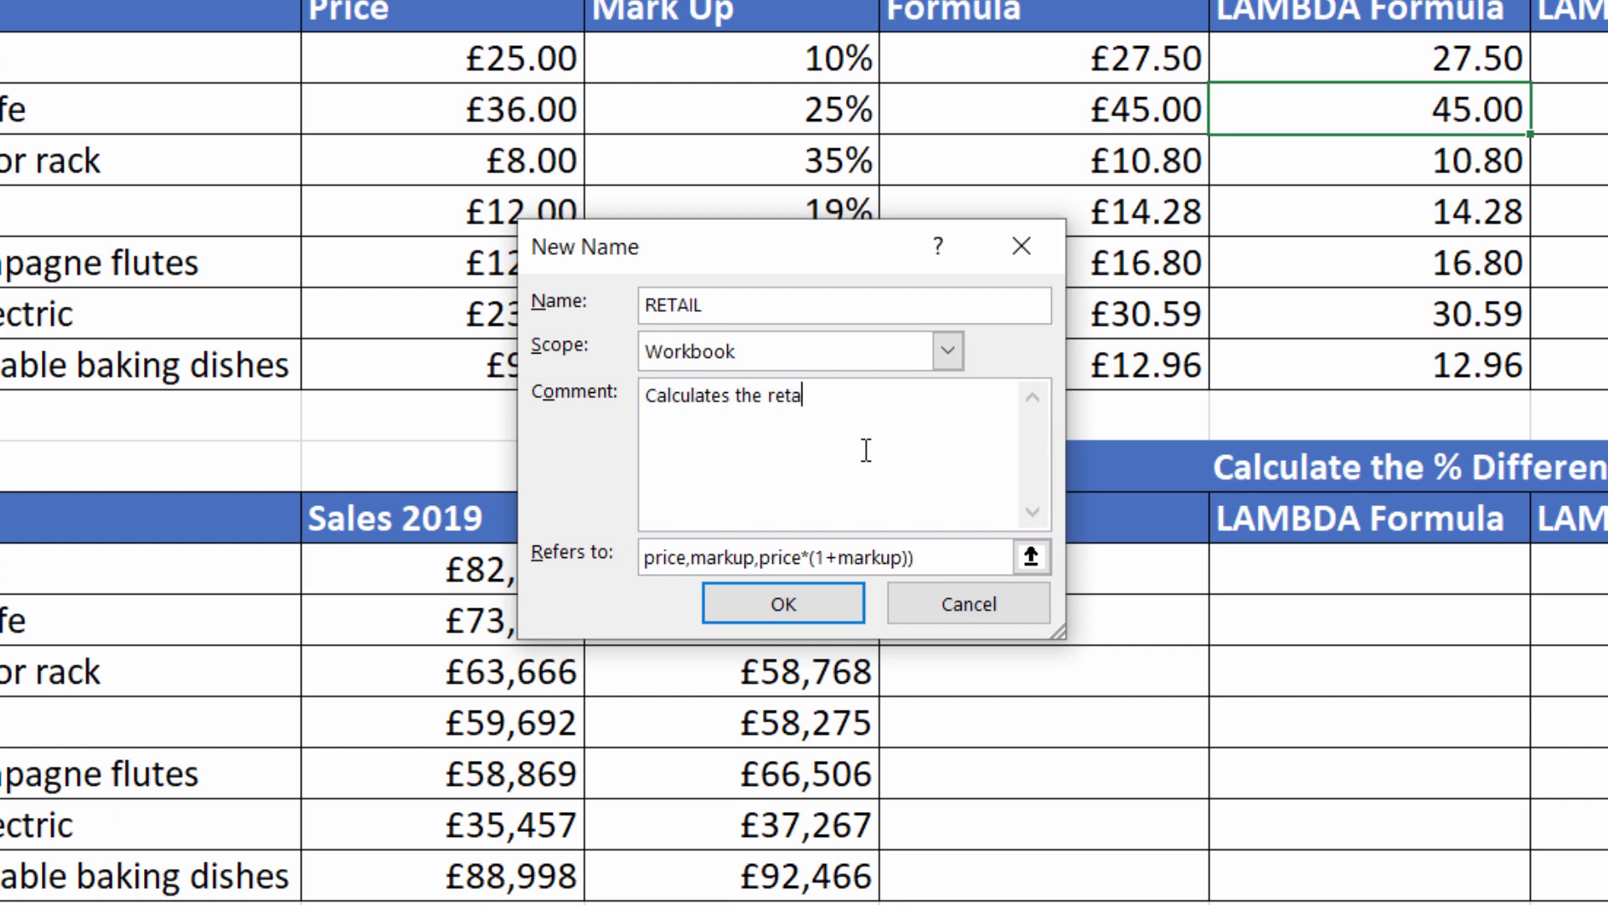
pyautogui.press('BackSpace')
pyautogui.write('price from the give')
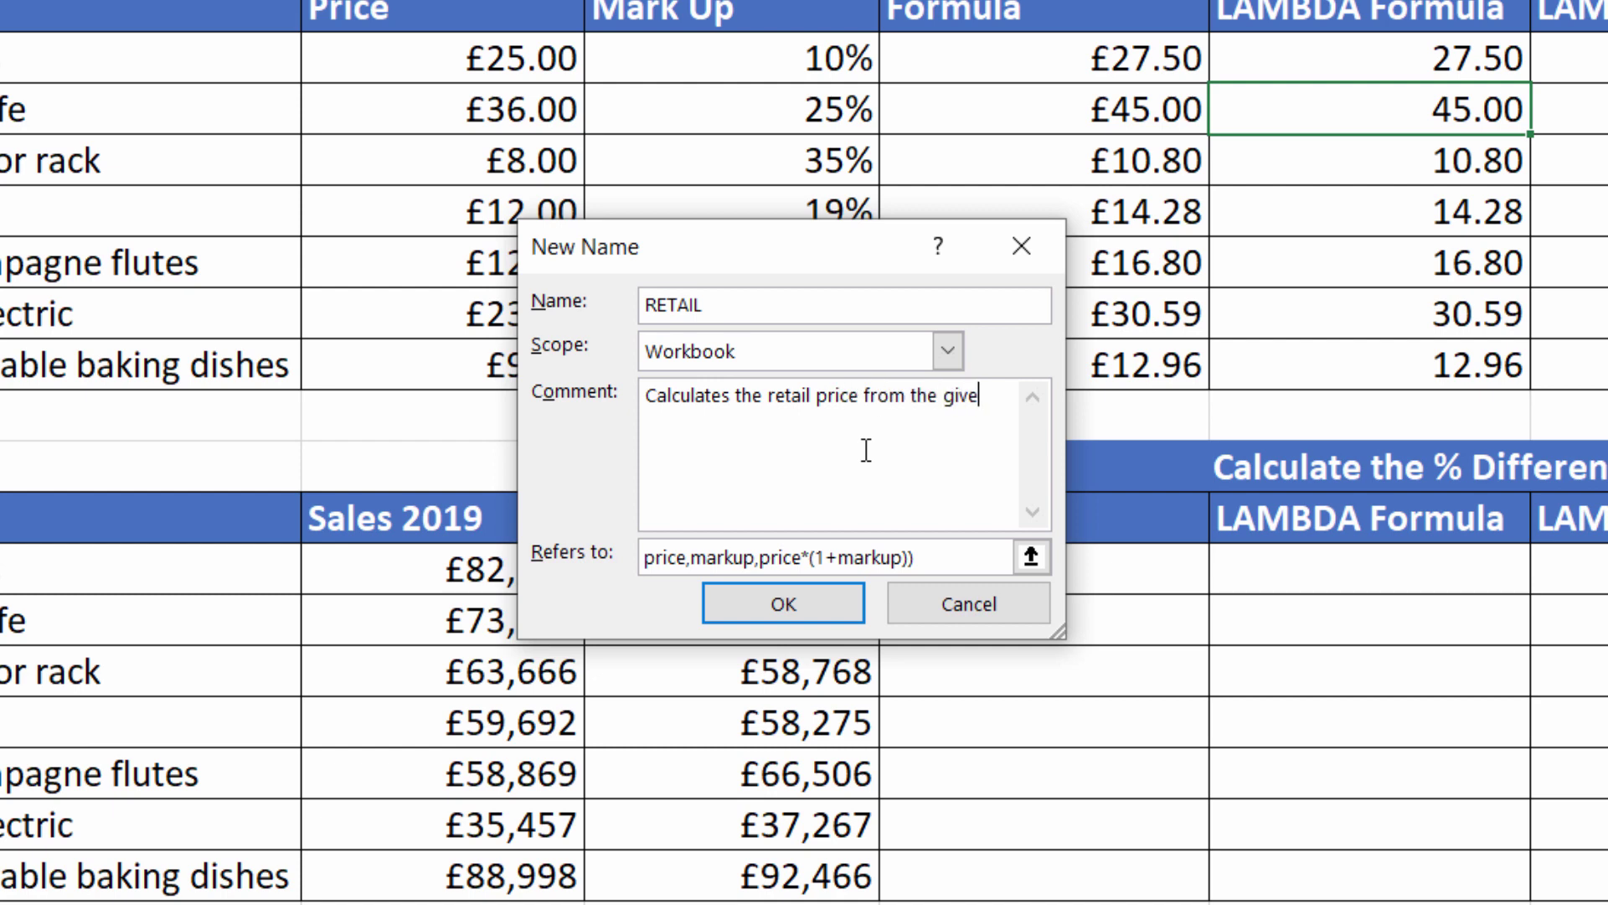
pyautogui.write('n price and markup')
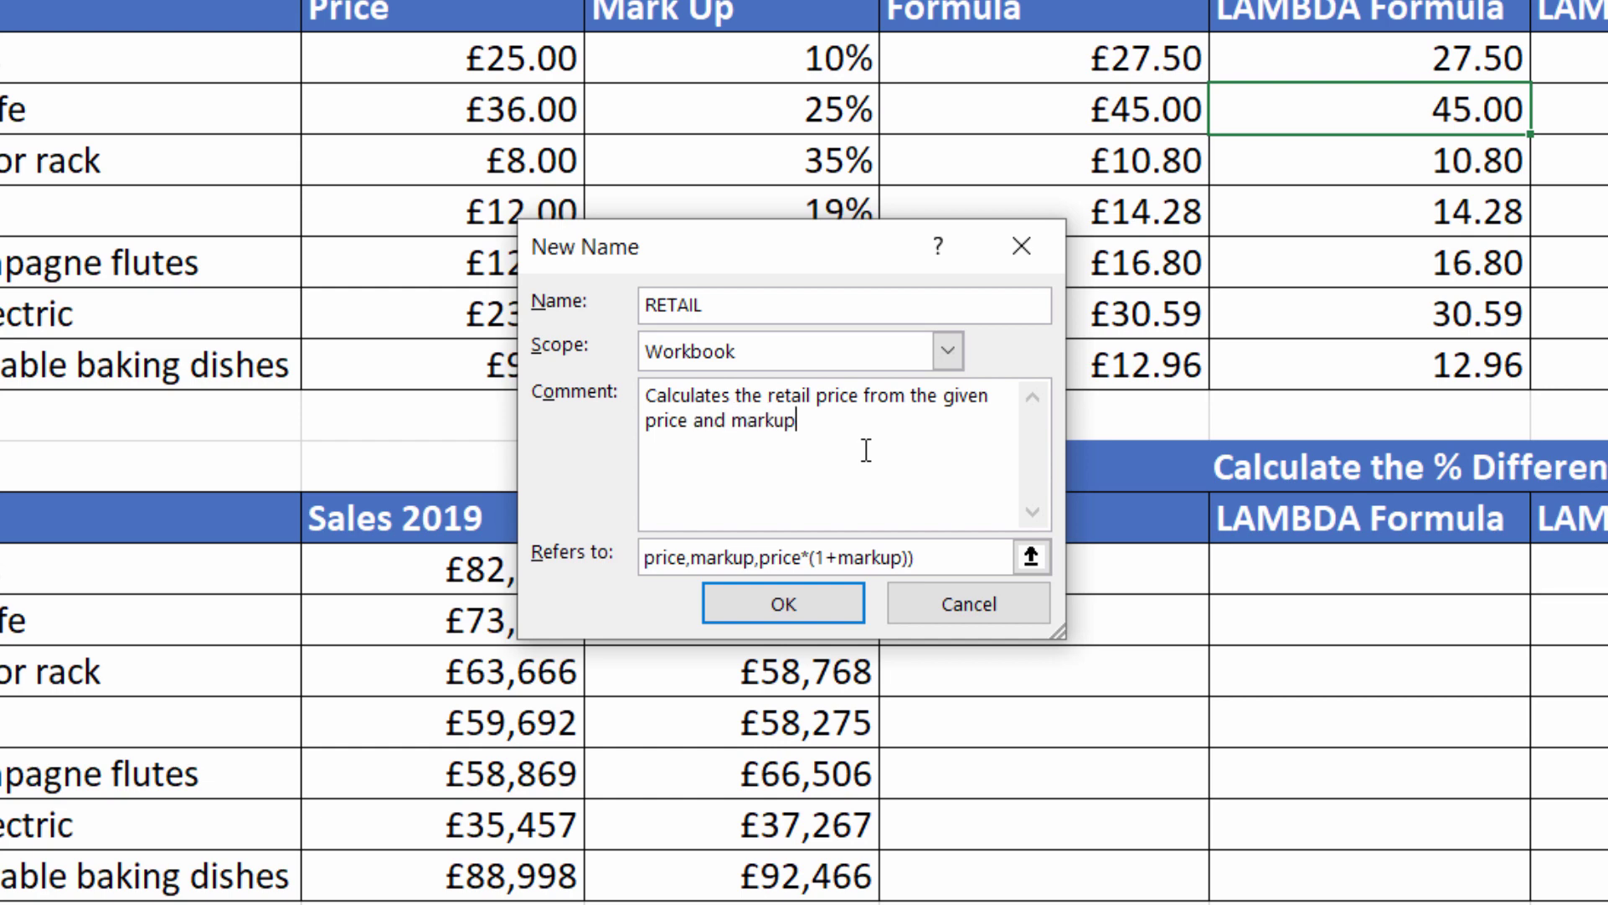
pyautogui.click(748, 604)
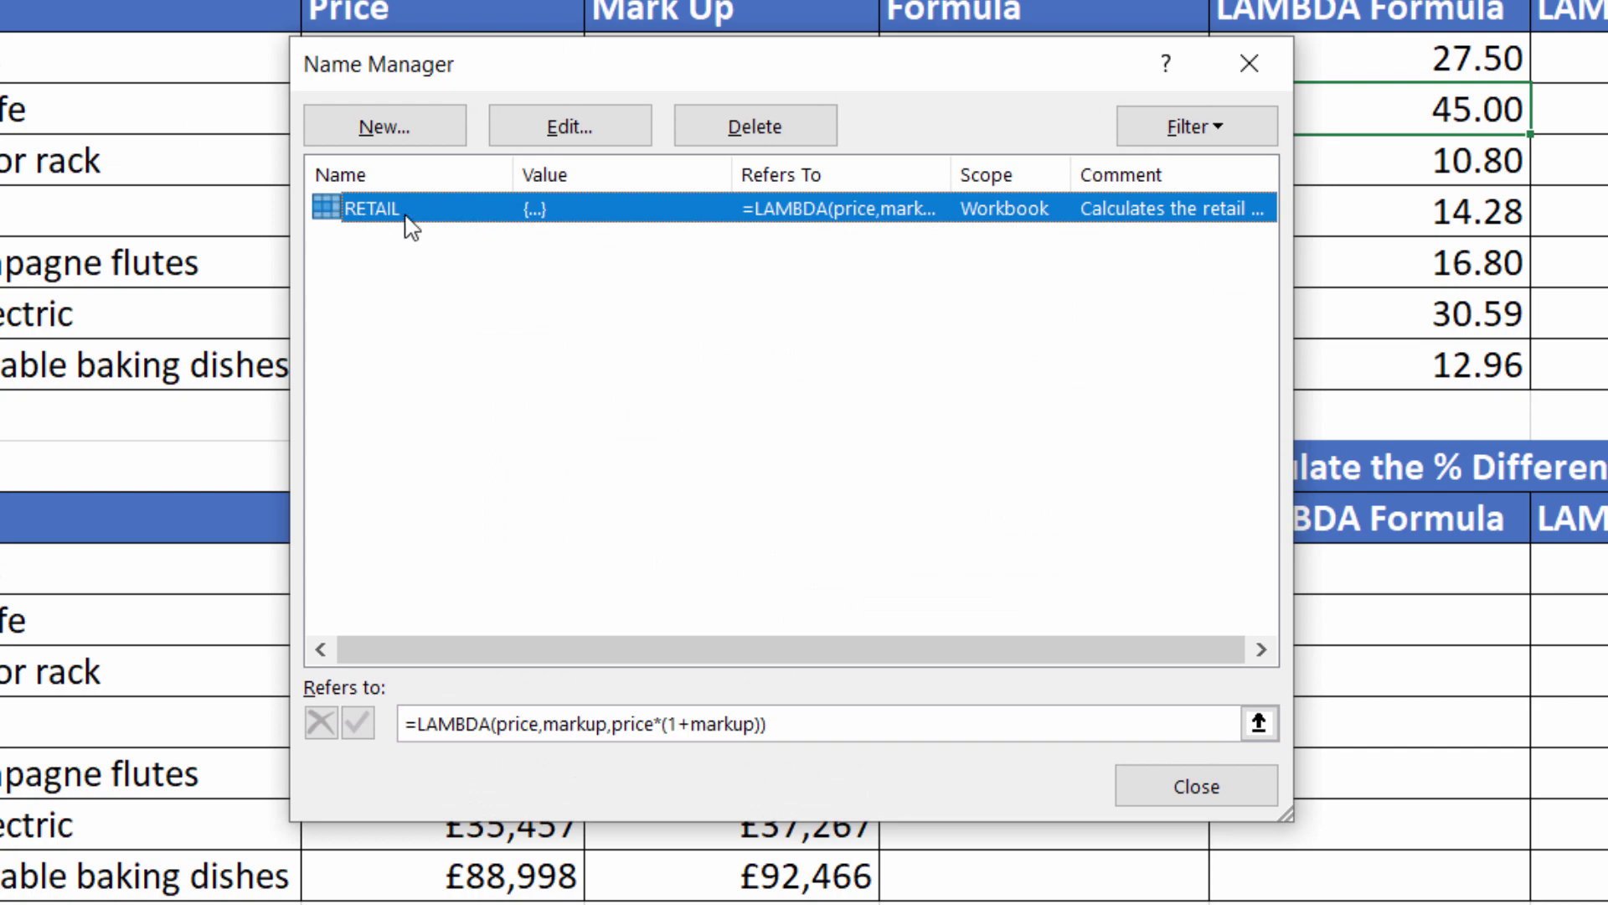
pyautogui.click(1170, 792)
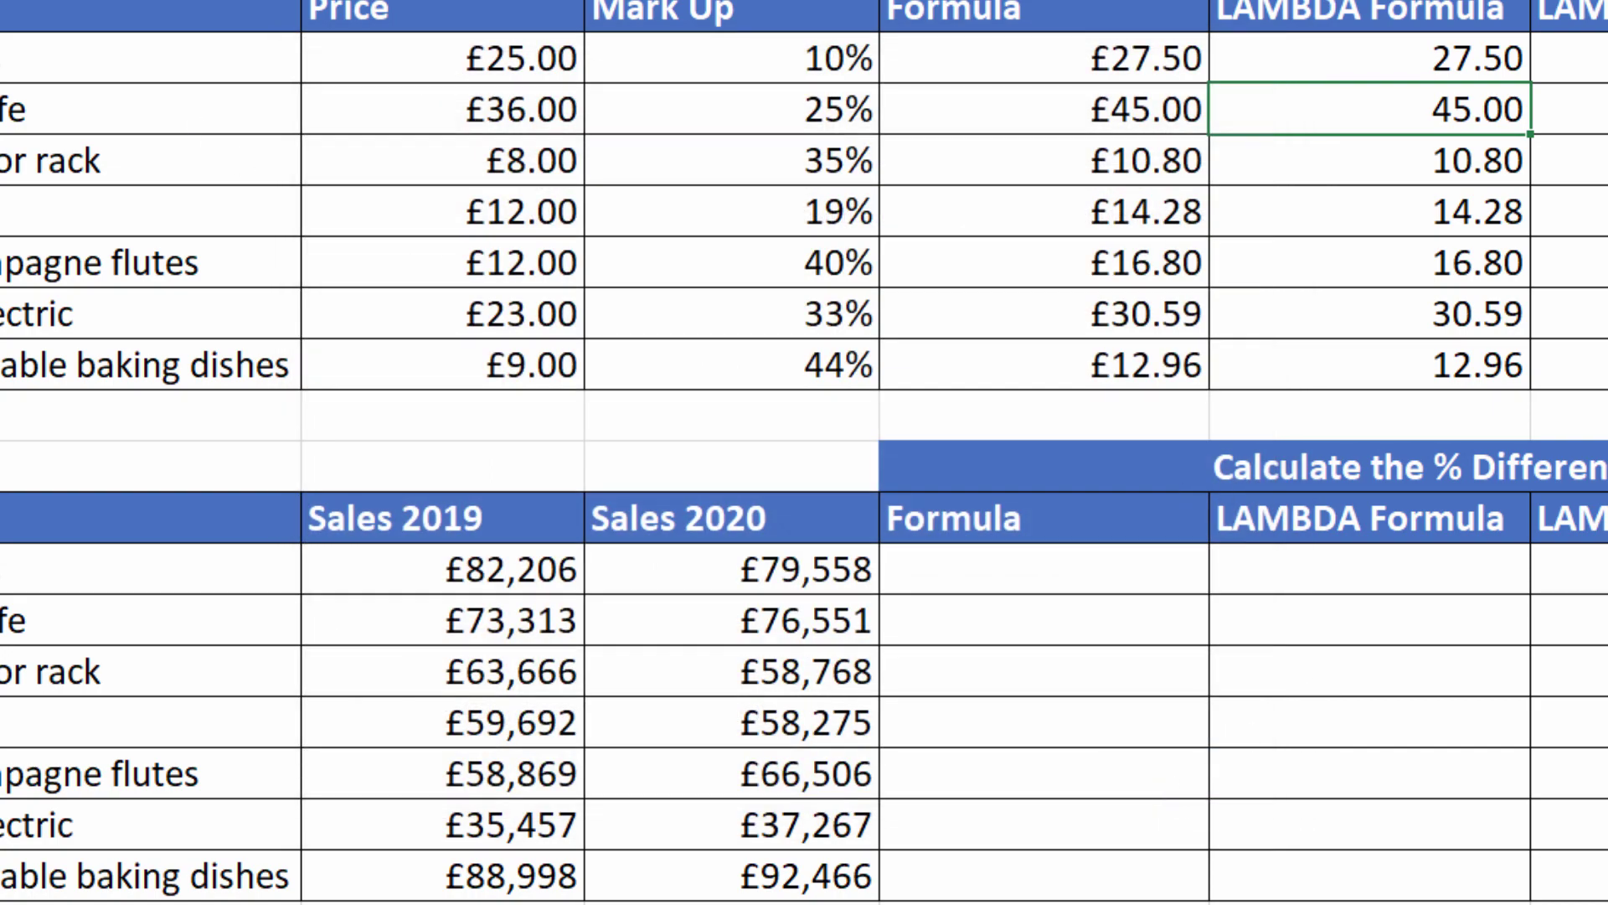
# Enter =RETAIL(B3,C3) in F3, returning 27.50
pyautogui.click(1607, 72)
pyautogui.write('=')
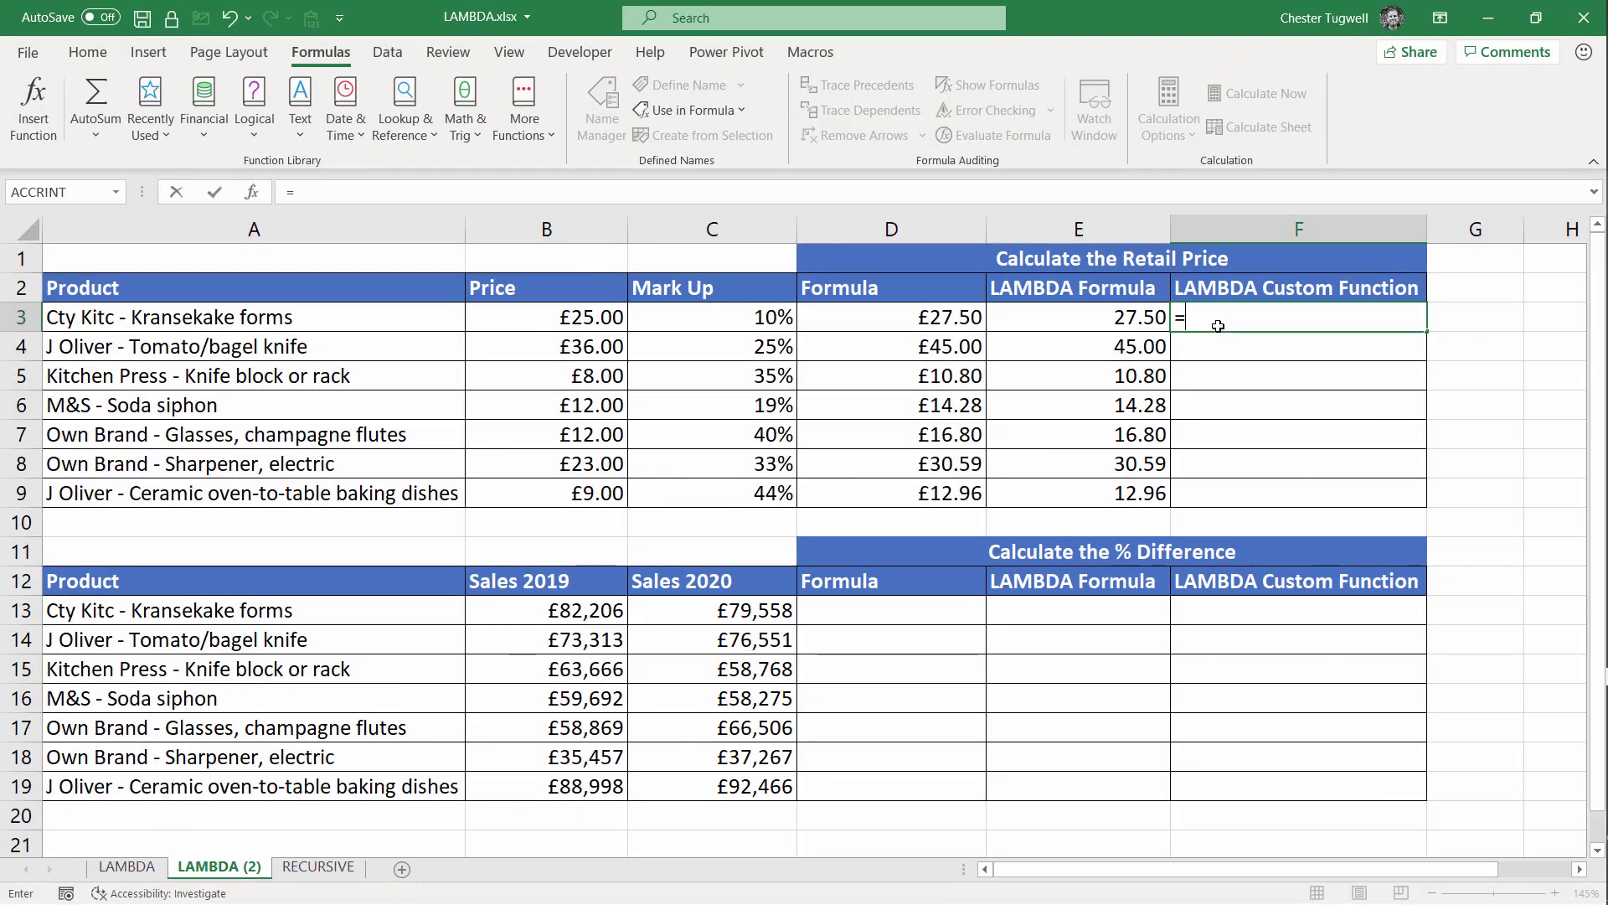
pyautogui.write('re')
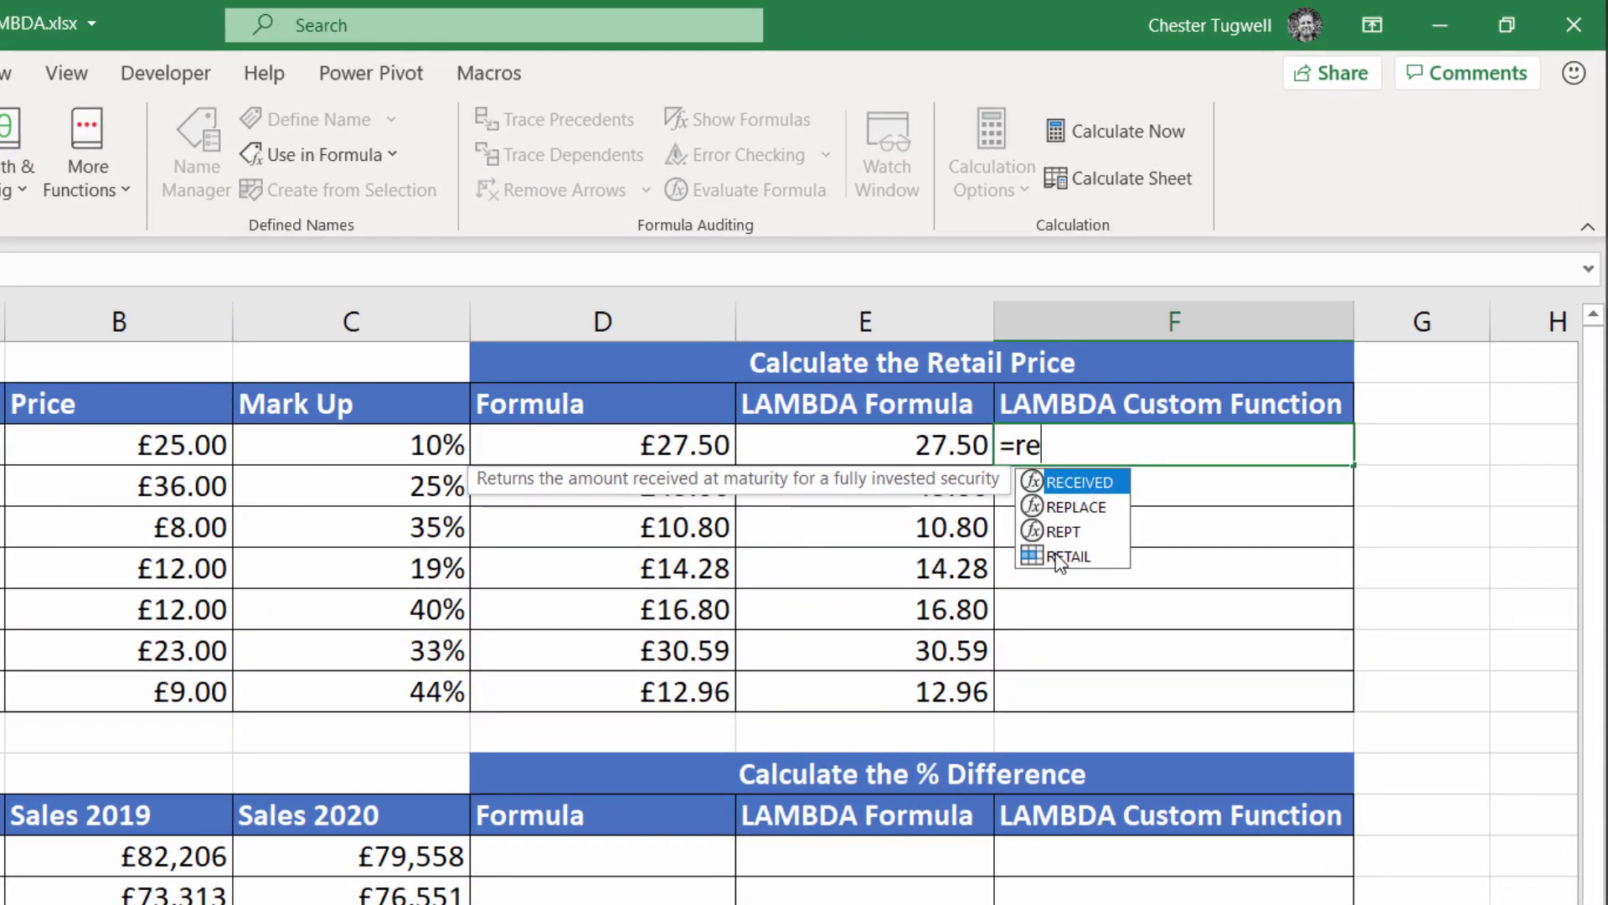
pyautogui.click(1060, 557)
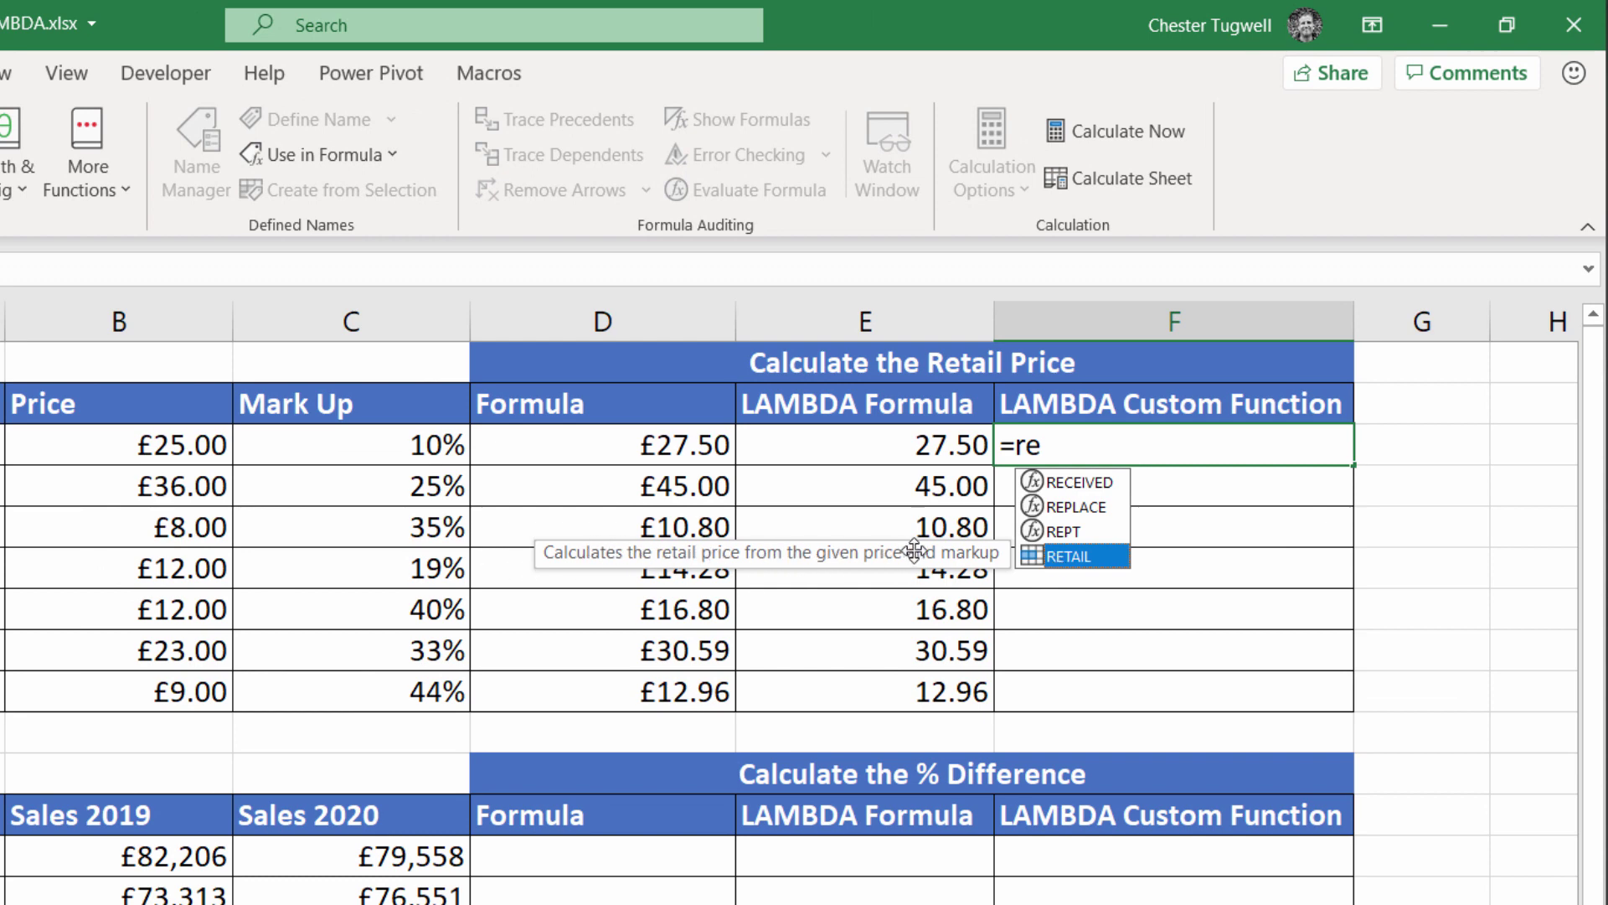
pyautogui.doubleClick(1051, 548)
pyautogui.write('(')
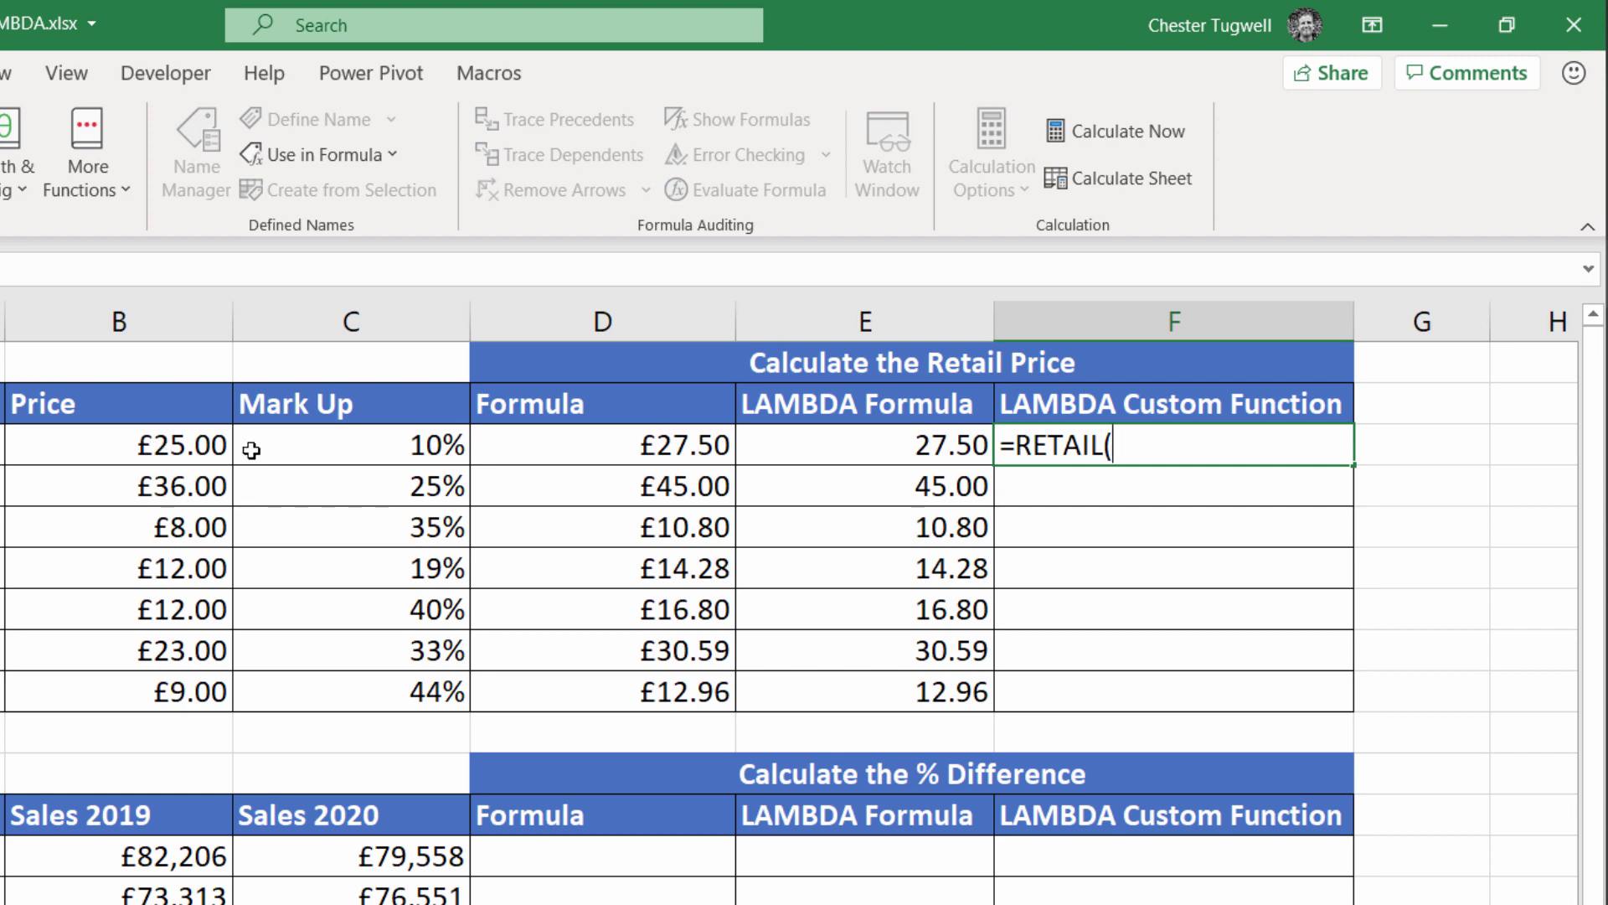
pyautogui.click(131, 445)
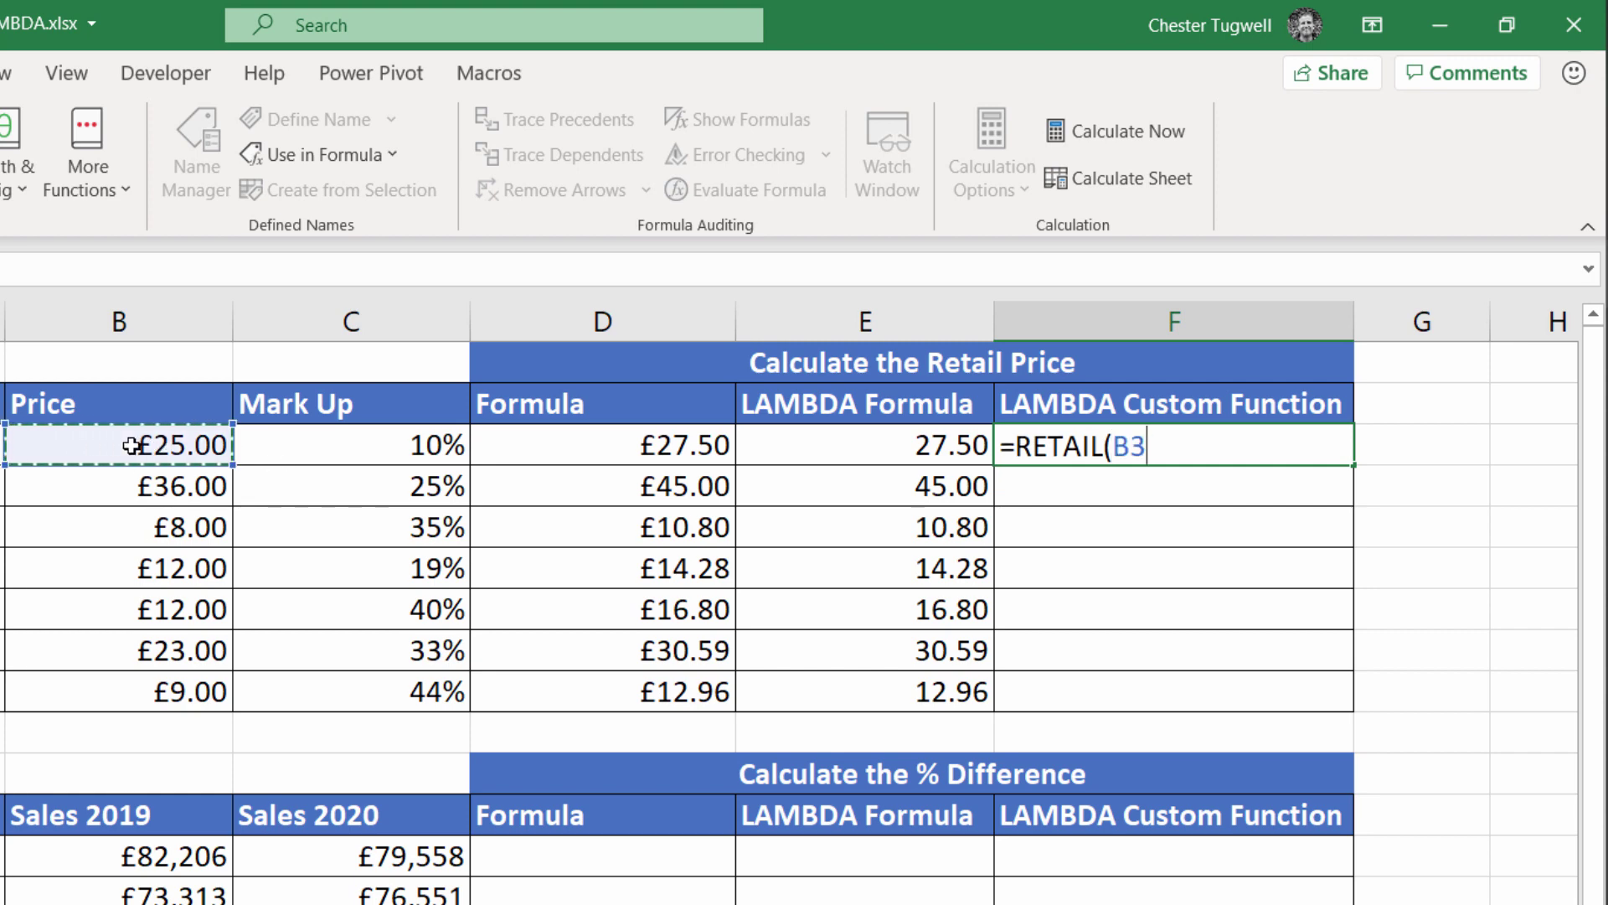
pyautogui.write(',')
pyautogui.click(342, 439)
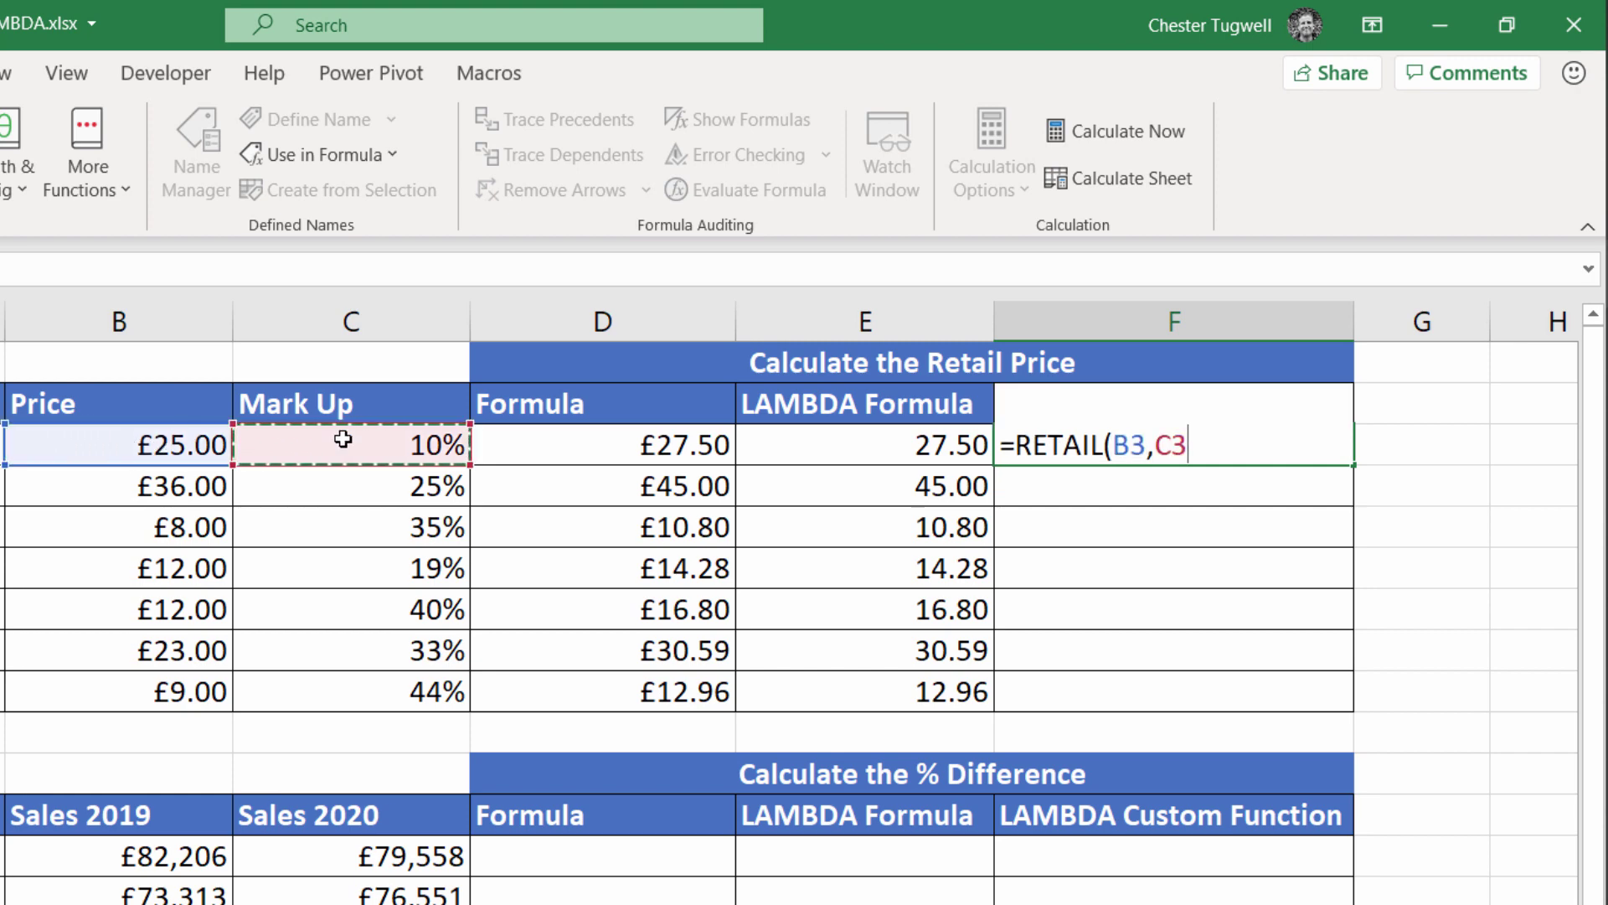
pyautogui.write(')')
pyautogui.press('Return')
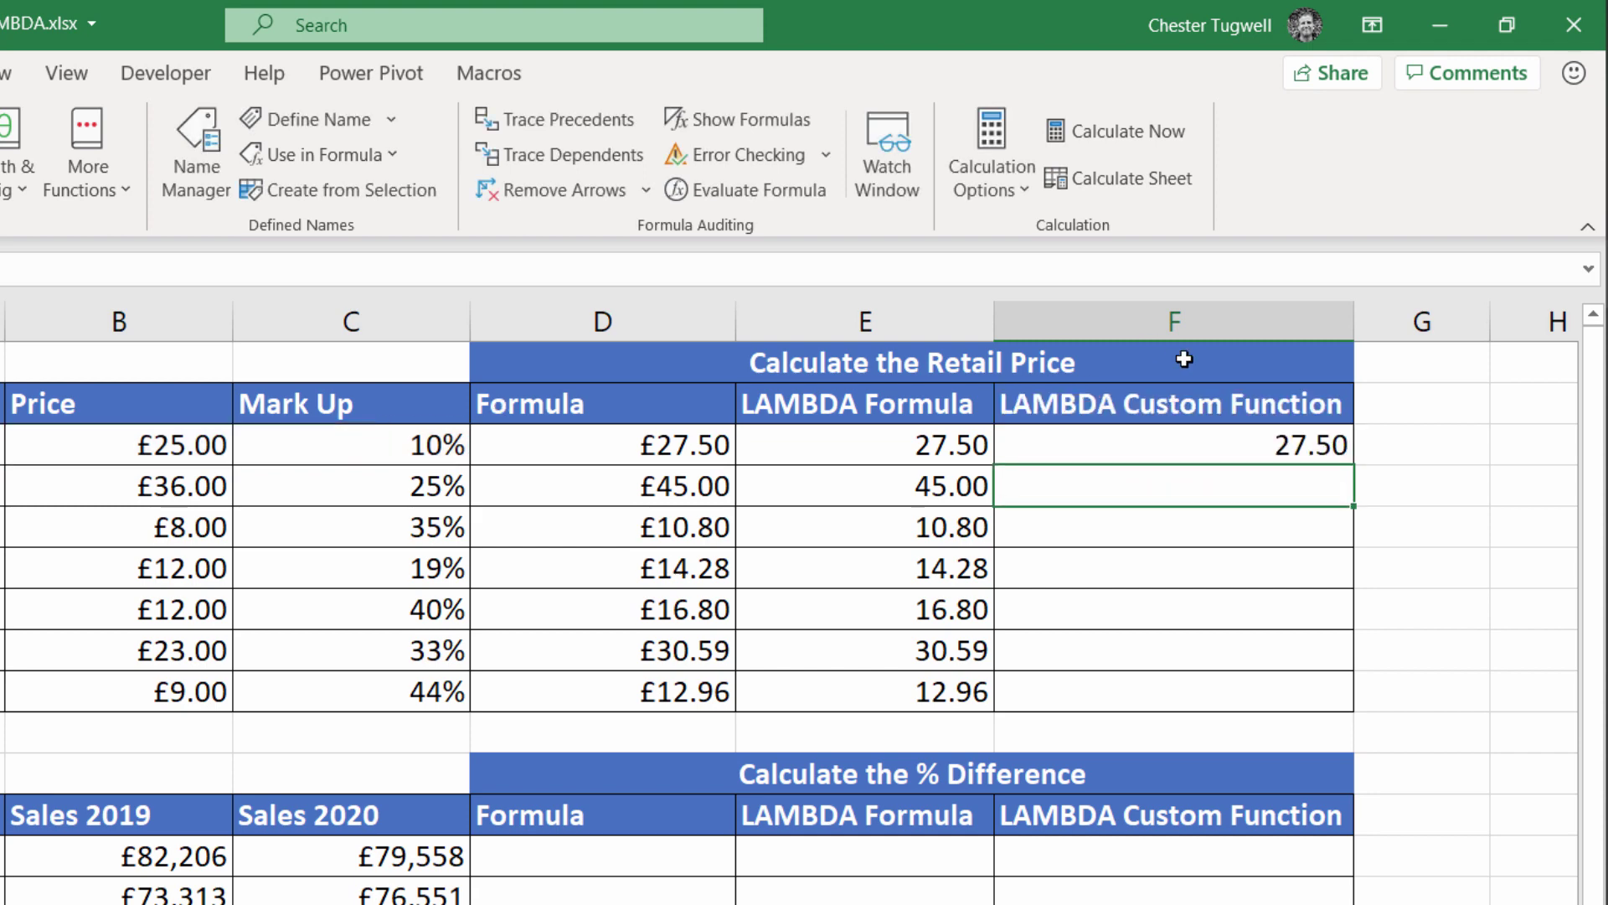
pyautogui.click(1323, 452)
# Fill =RETAIL(B3,C3) down to F9 and check F3's formula
pyautogui.doubleClick(1352, 464)
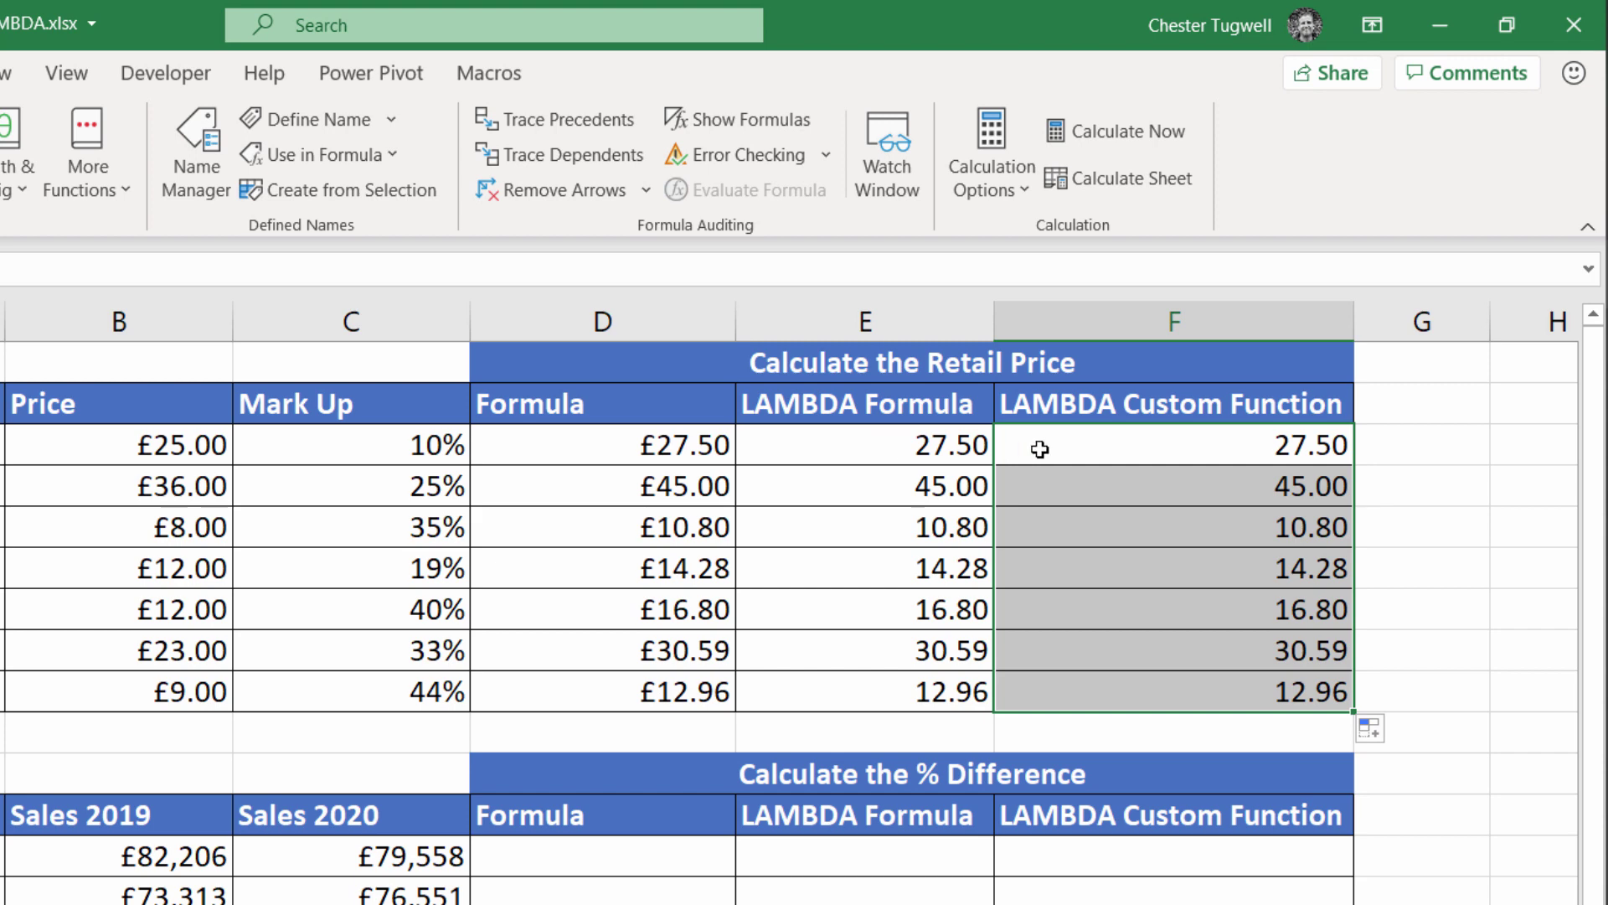
pyautogui.hotkey('shift', 'Up')
pyautogui.doubleClick(1211, 441)
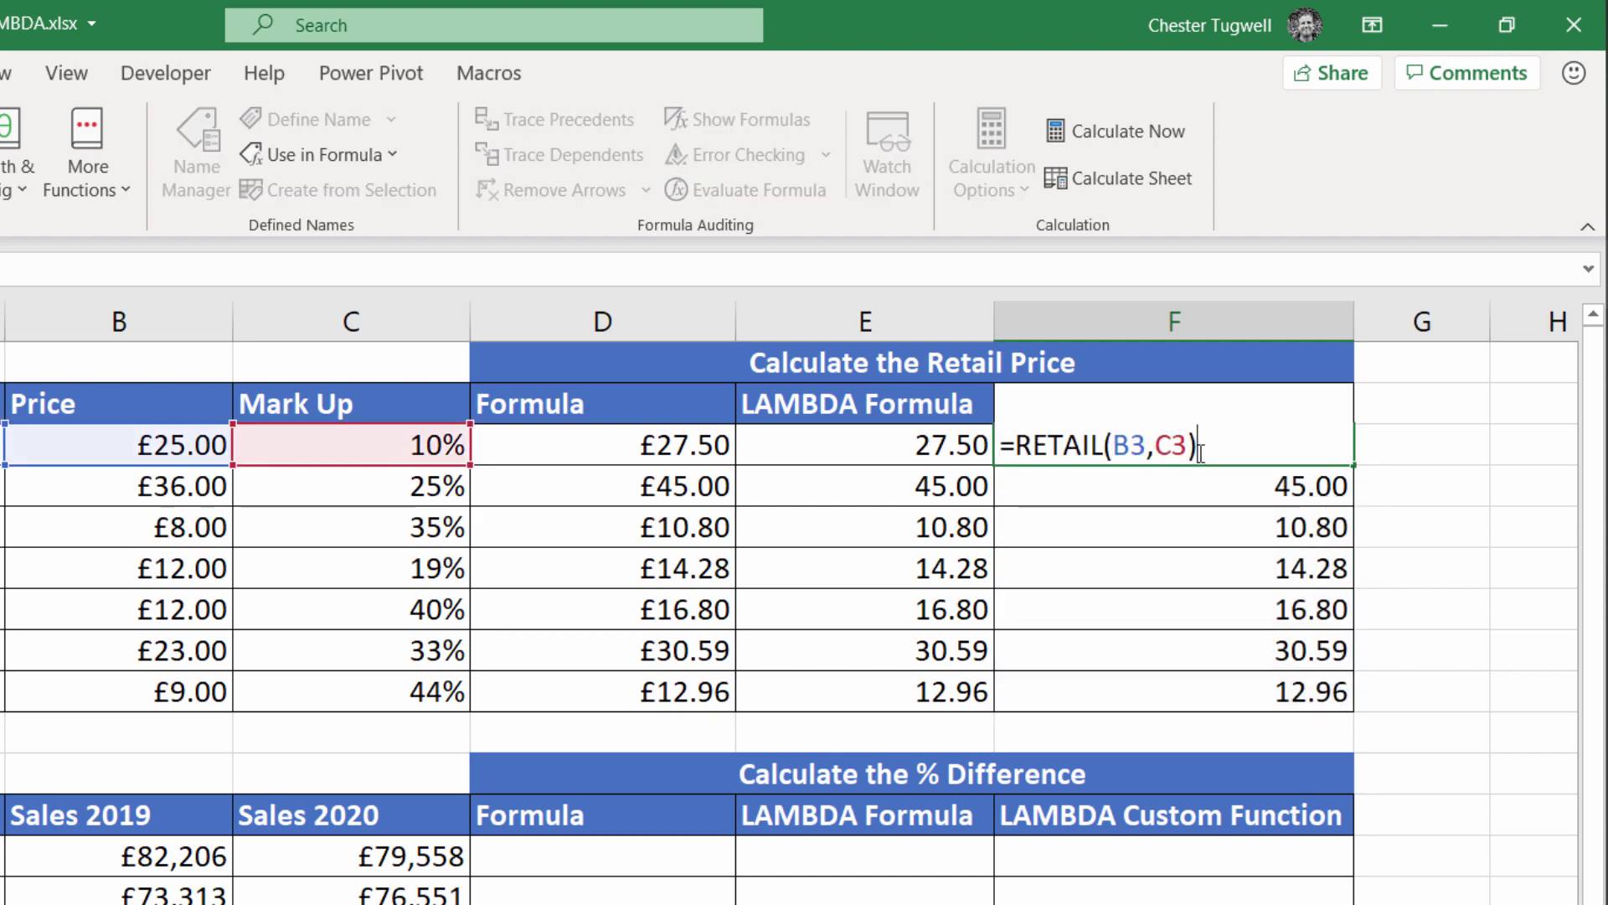
pyautogui.press('Return')
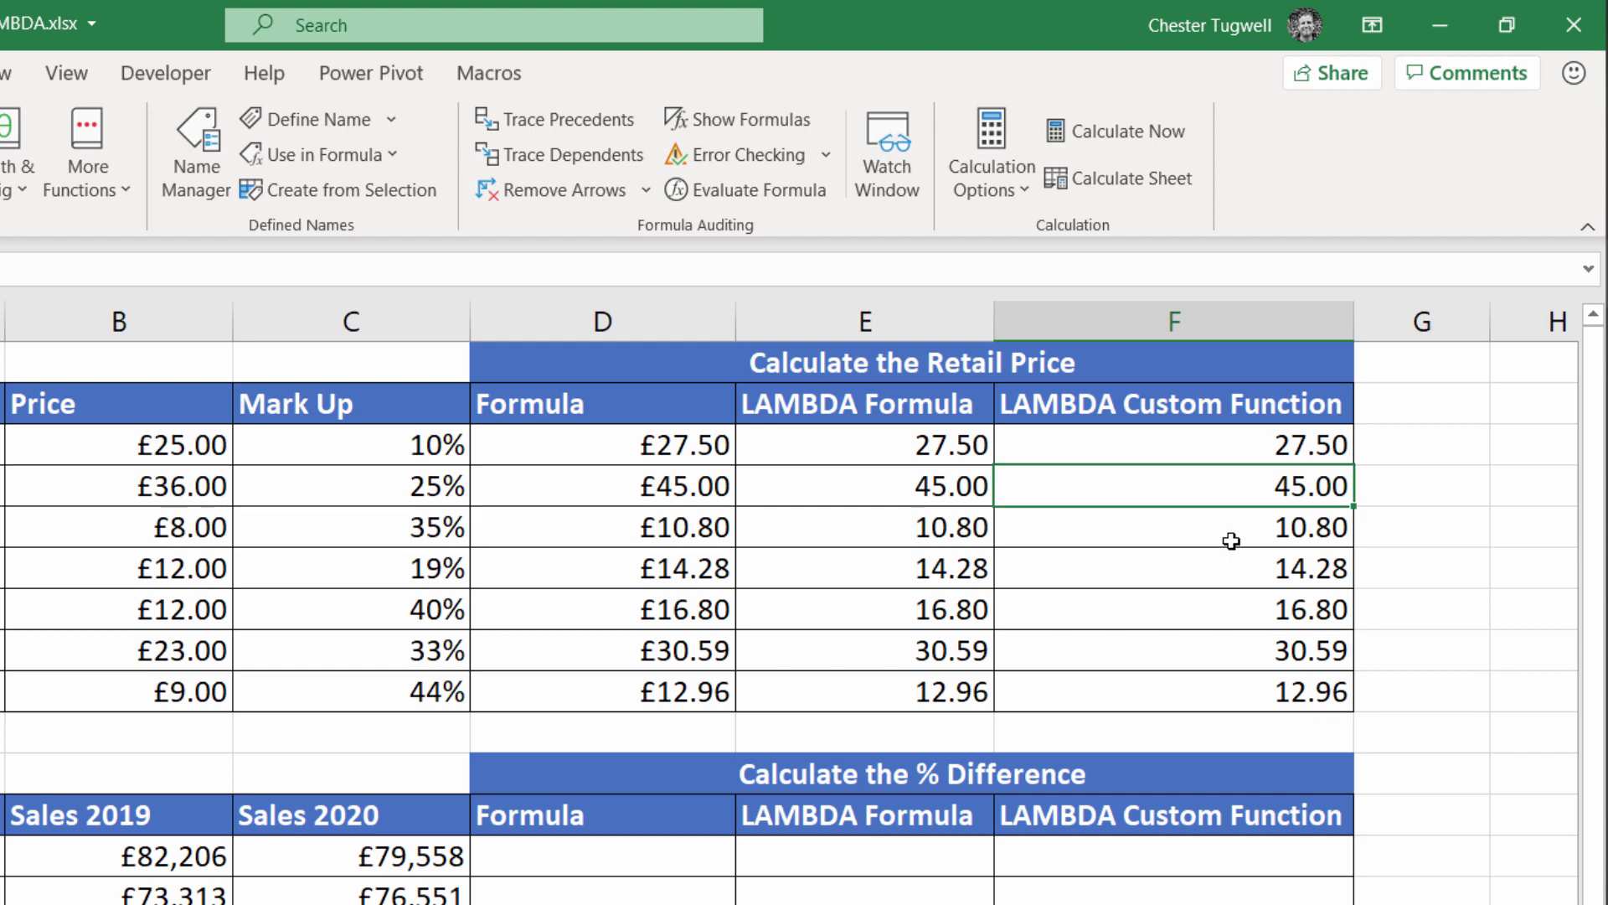
pyautogui.doubleClick(1285, 450)
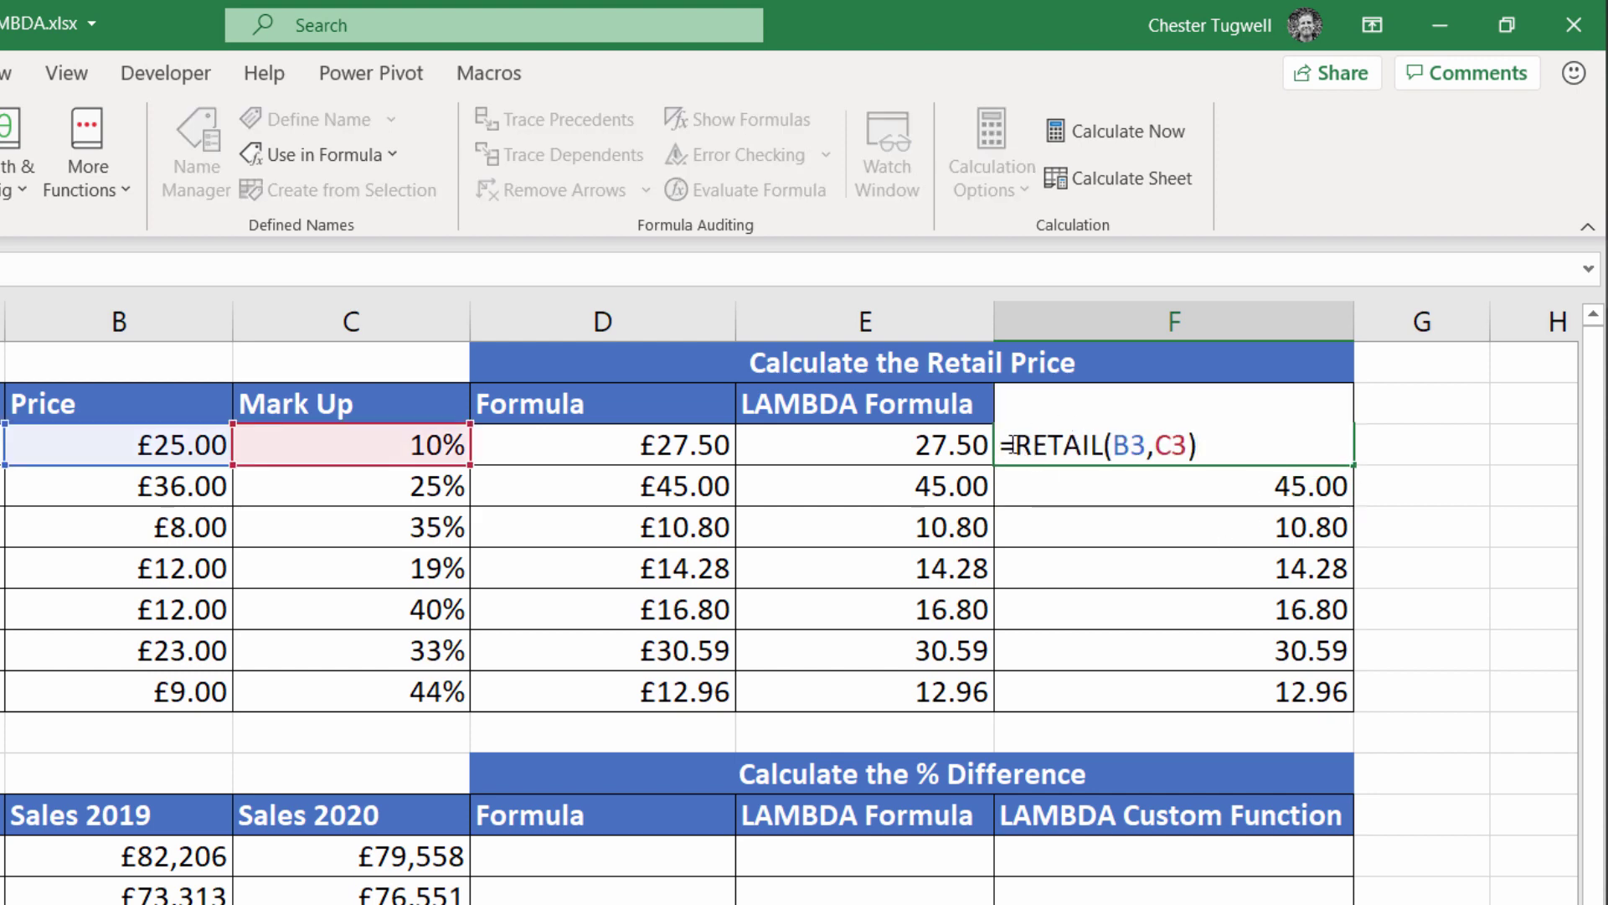
# Enter =(C13-B13)/B13 in D13 and fill it down to D19
pyautogui.press('Escape')
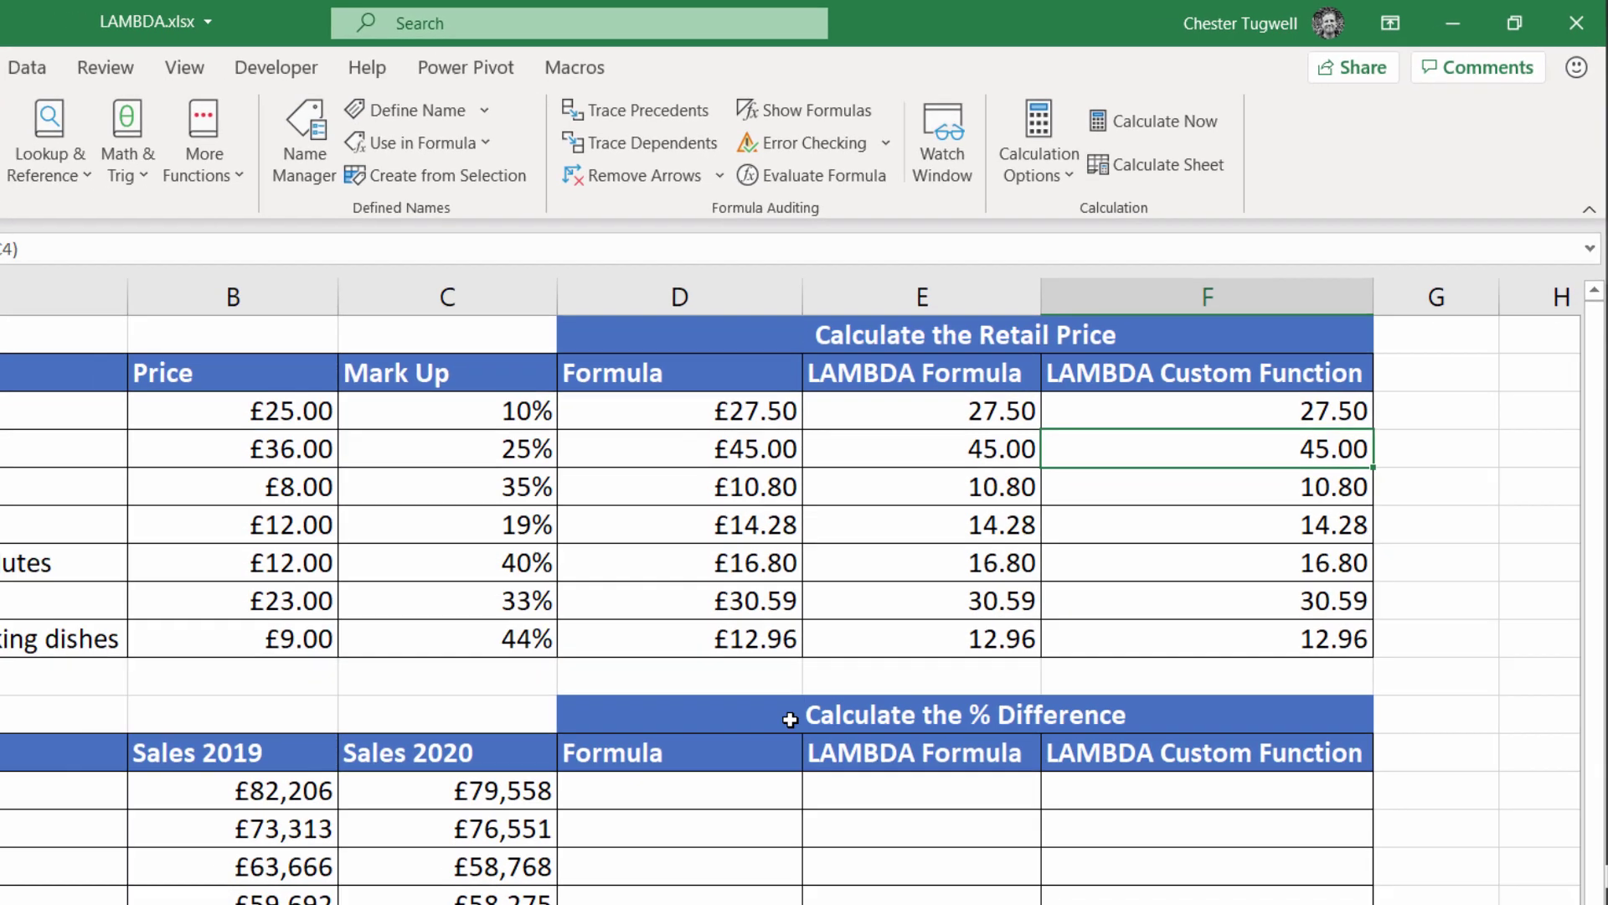
pyautogui.click(586, 856)
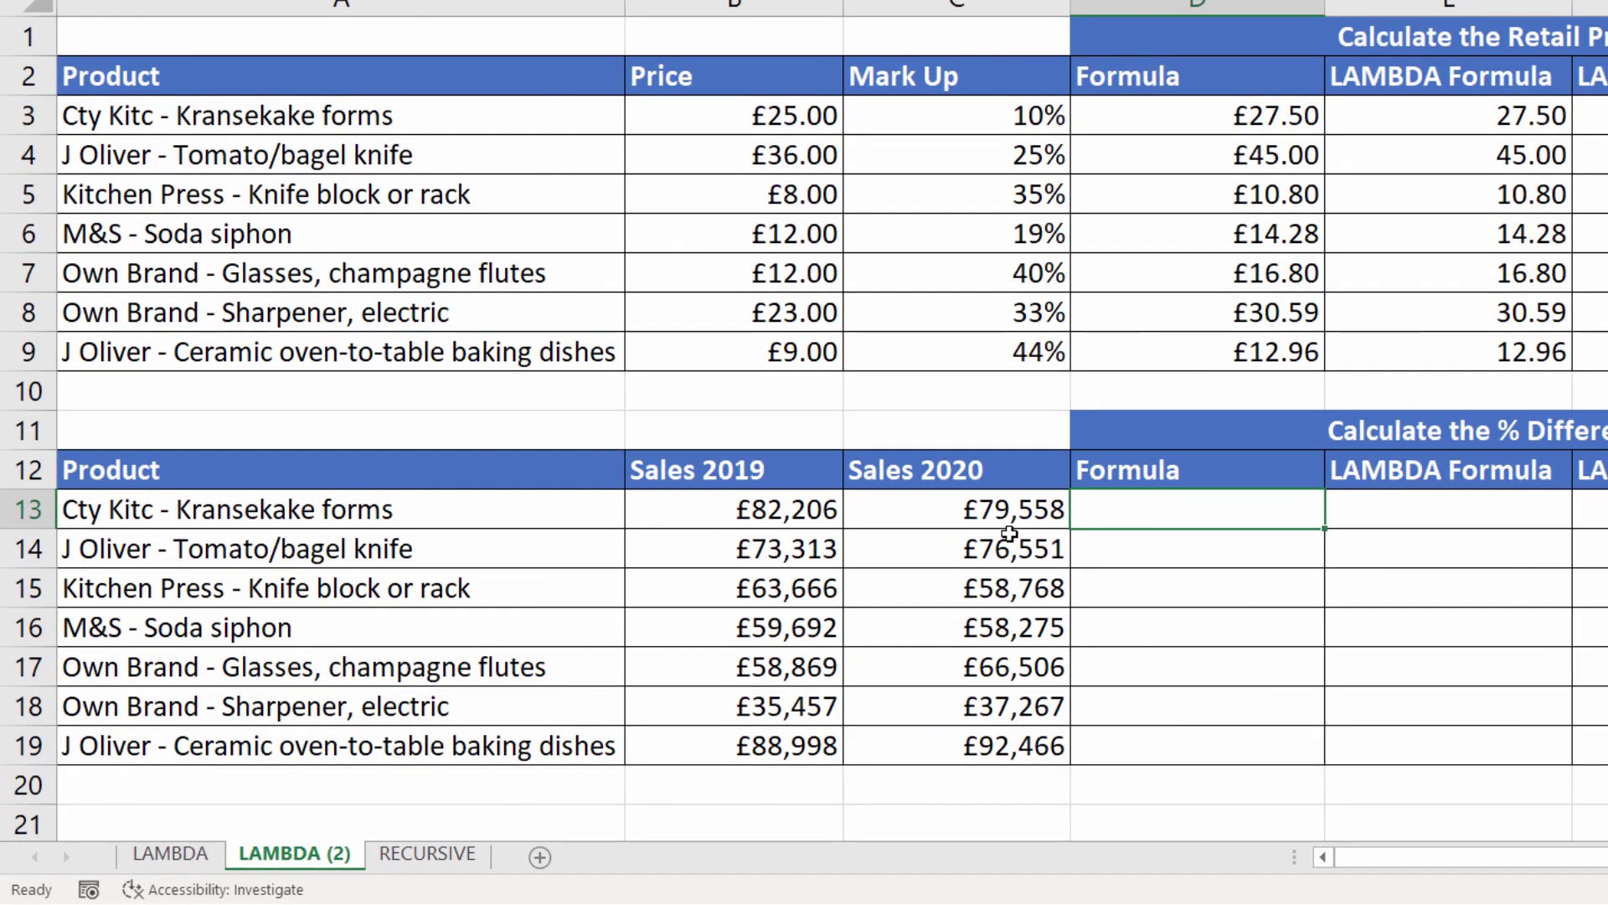
pyautogui.write('=(')
pyautogui.click(1005, 515)
pyautogui.write('-')
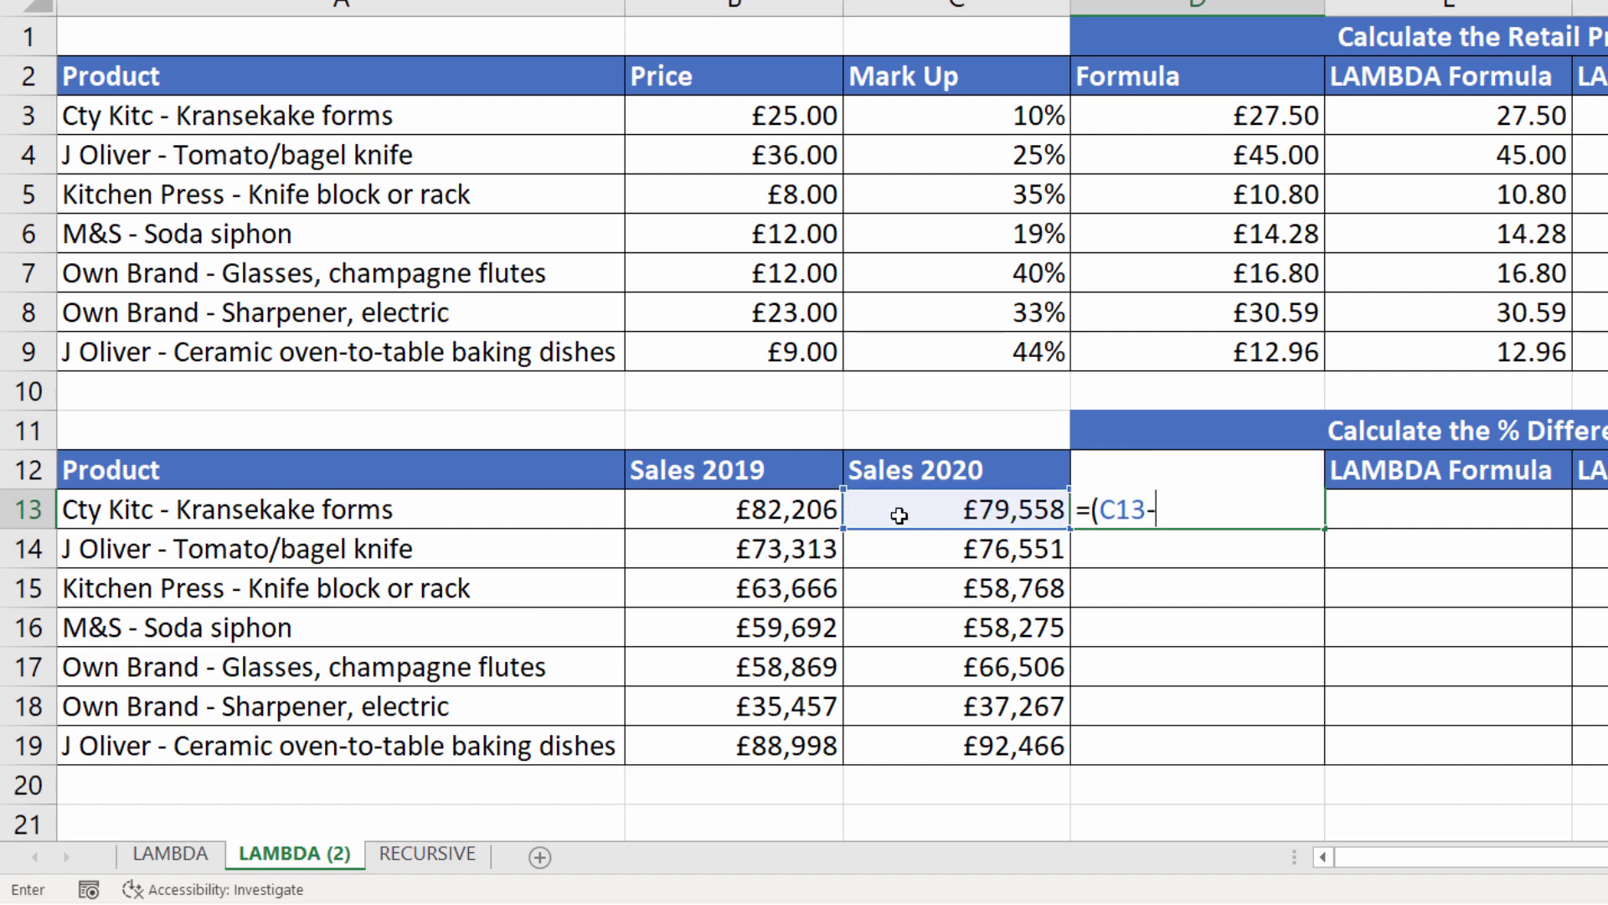
pyautogui.click(807, 511)
pyautogui.write(')')
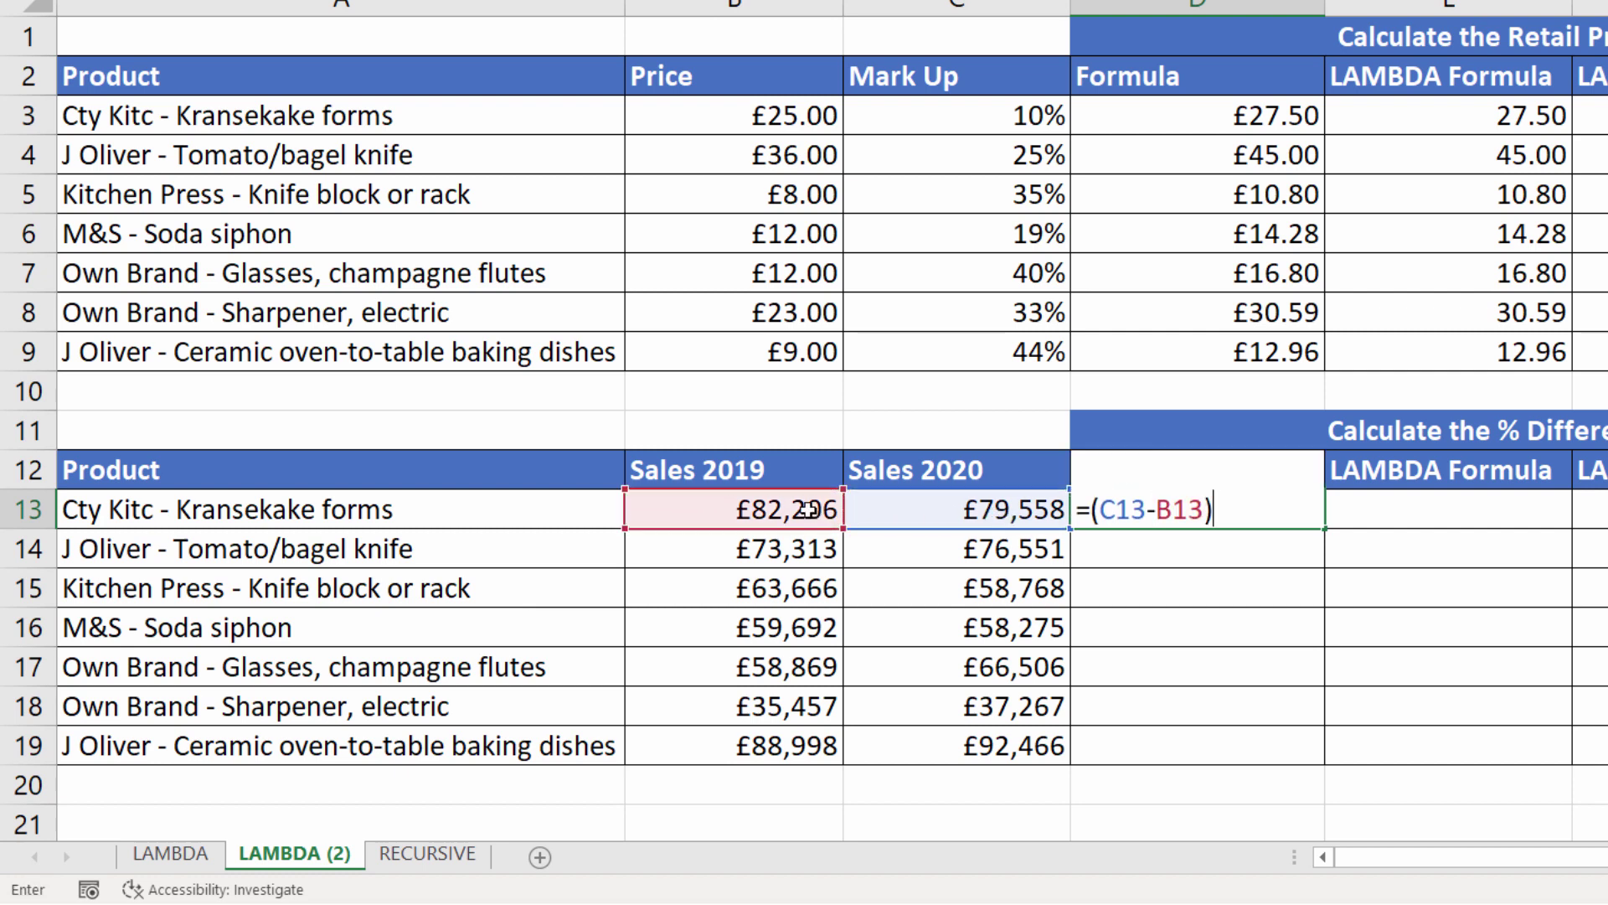
pyautogui.write('/')
pyautogui.click(780, 524)
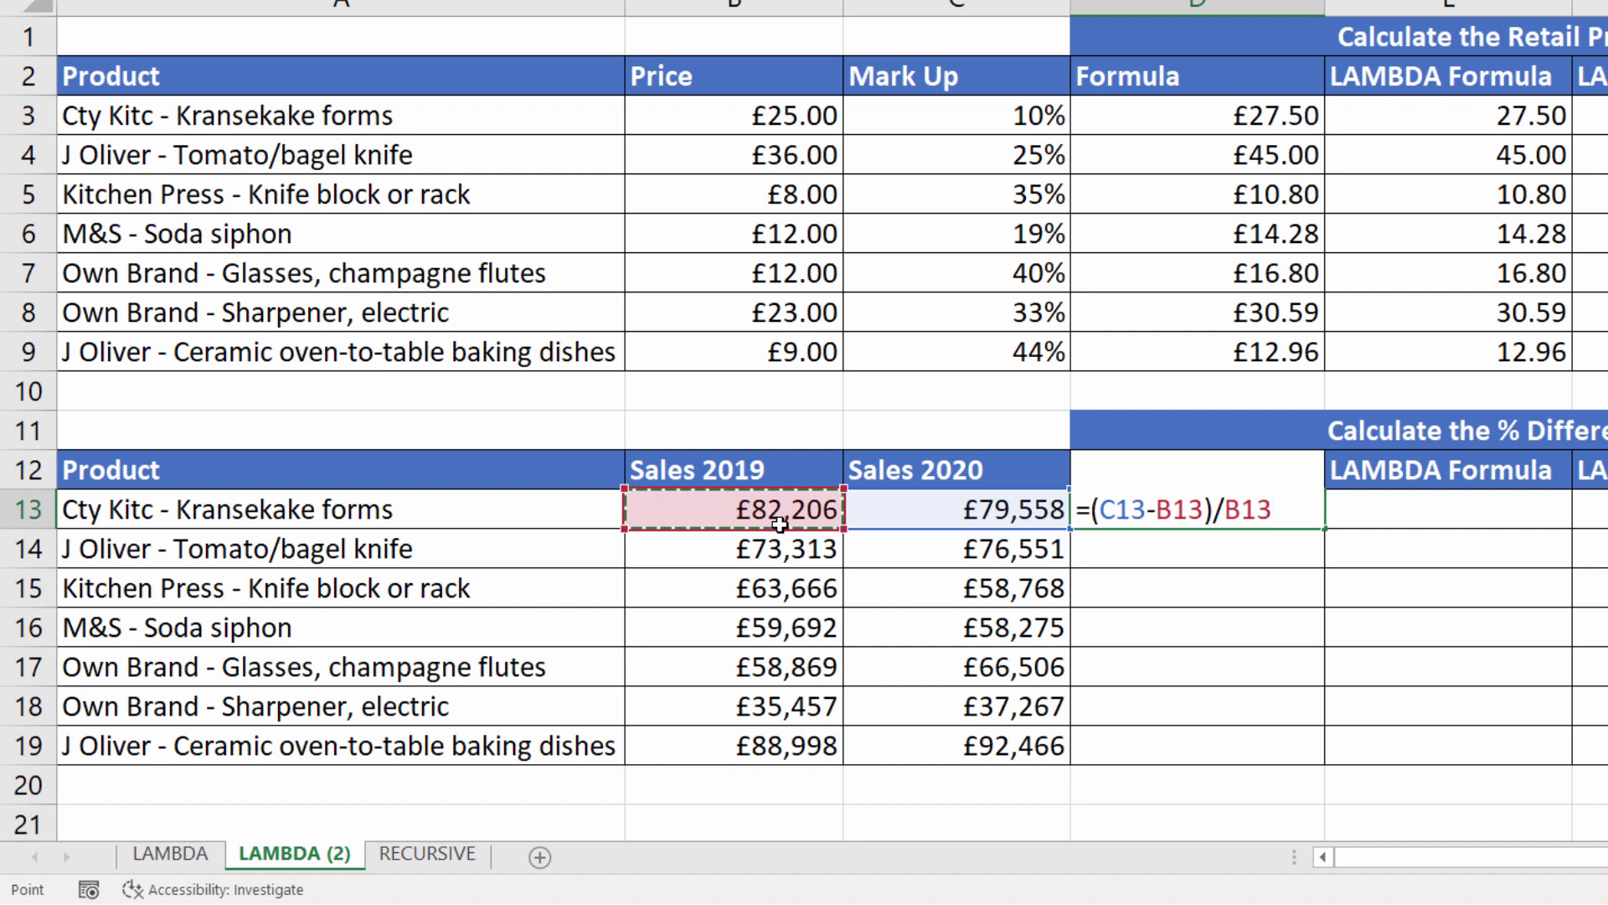
pyautogui.hotkey('ctrl', 'Return')
pyautogui.doubleClick(1324, 529)
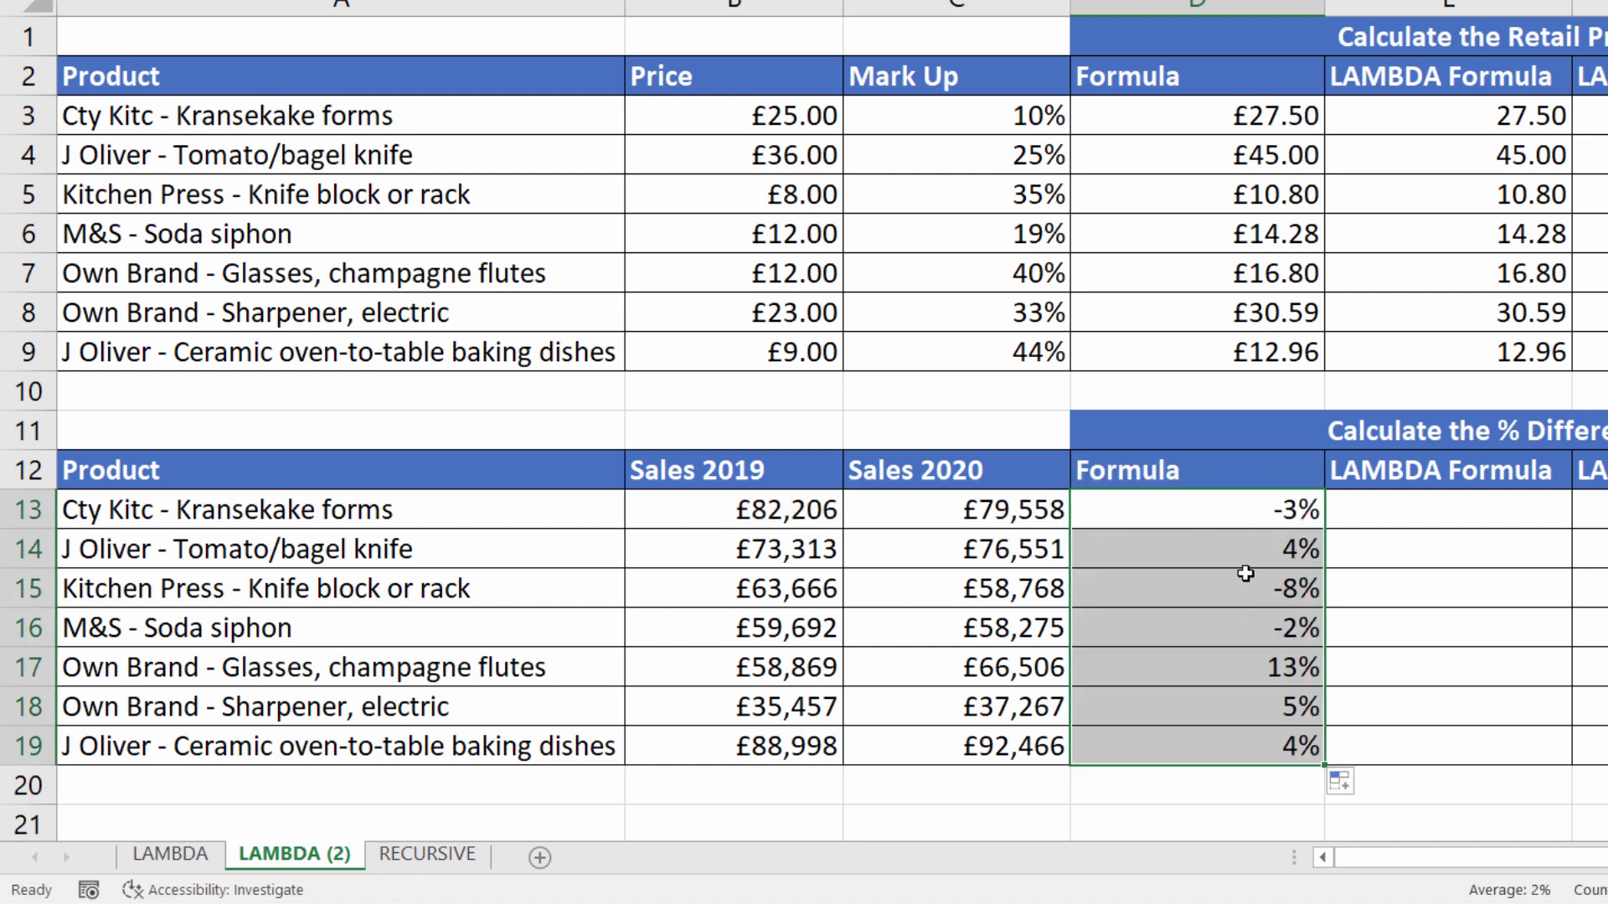
pyautogui.click(1424, 511)
pyautogui.hscroll(3, 1429, 510)
# Enter =LAMBDA(firstyr,secondyr,(secondyr-firstyr)/firstyr)(B13,C13) in E13
pyautogui.hscroll(2, 1101, 555)
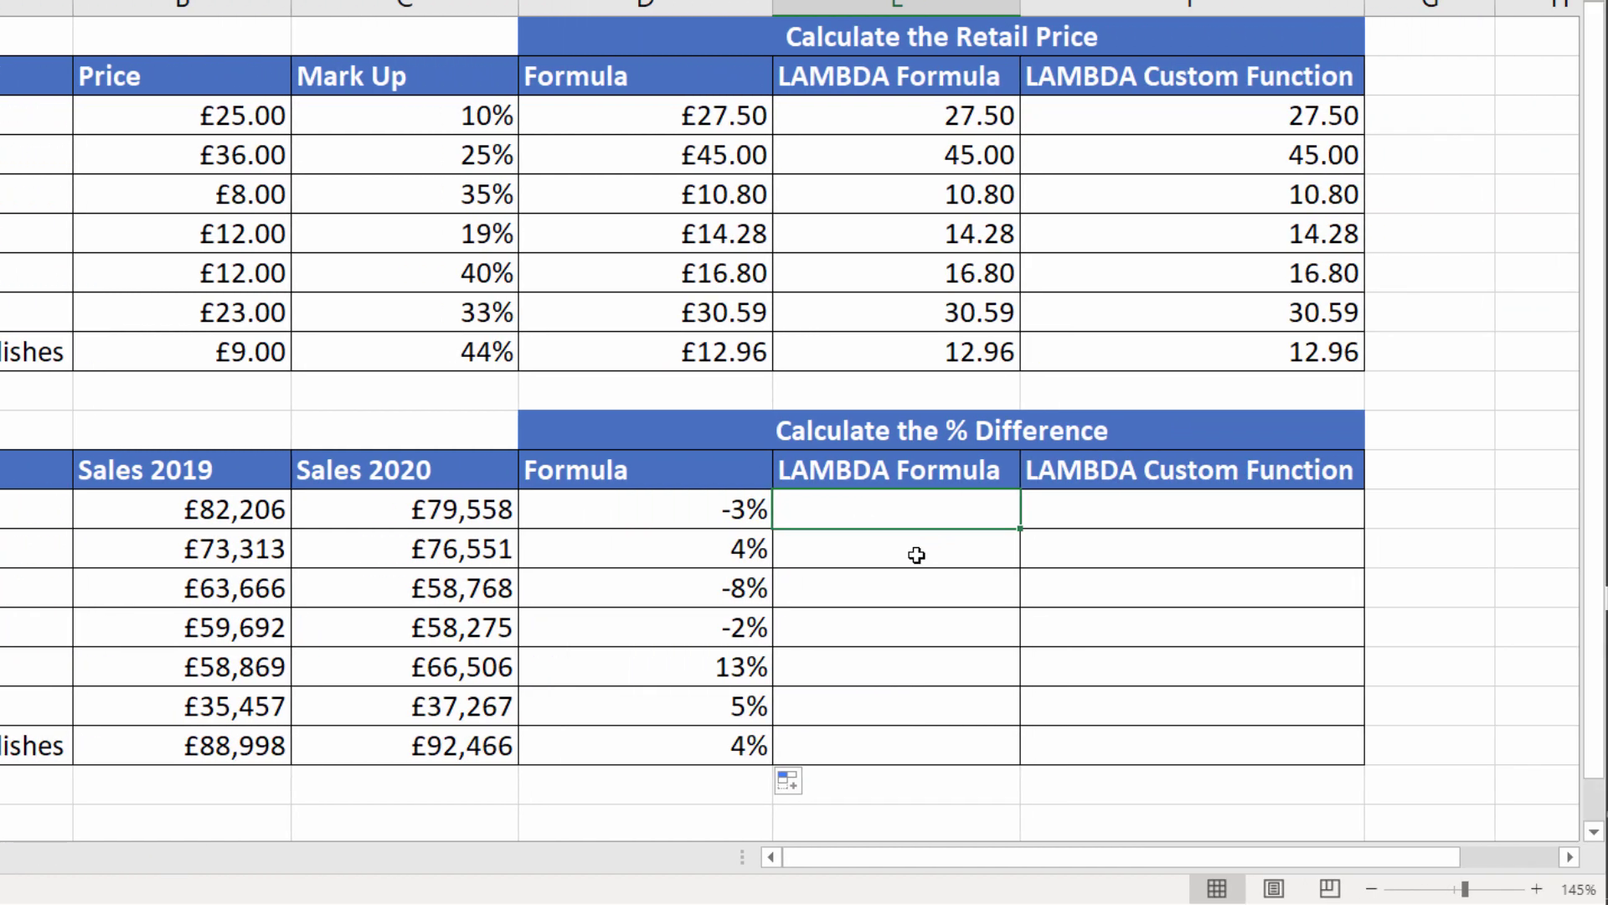
pyautogui.write('=la')
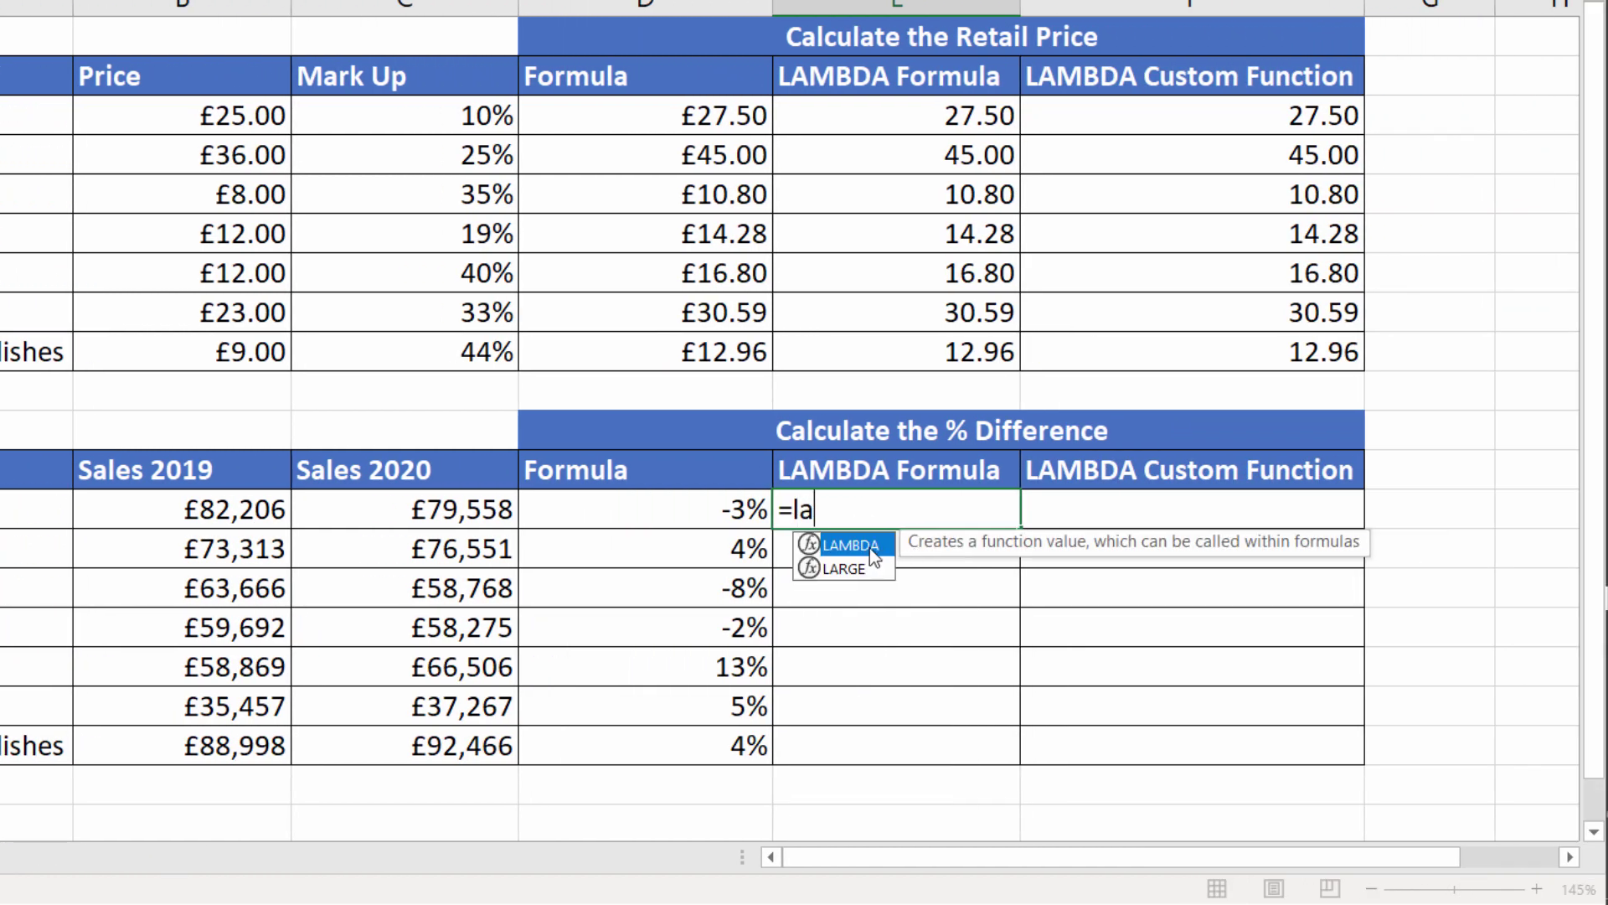
pyautogui.doubleClick(870, 544)
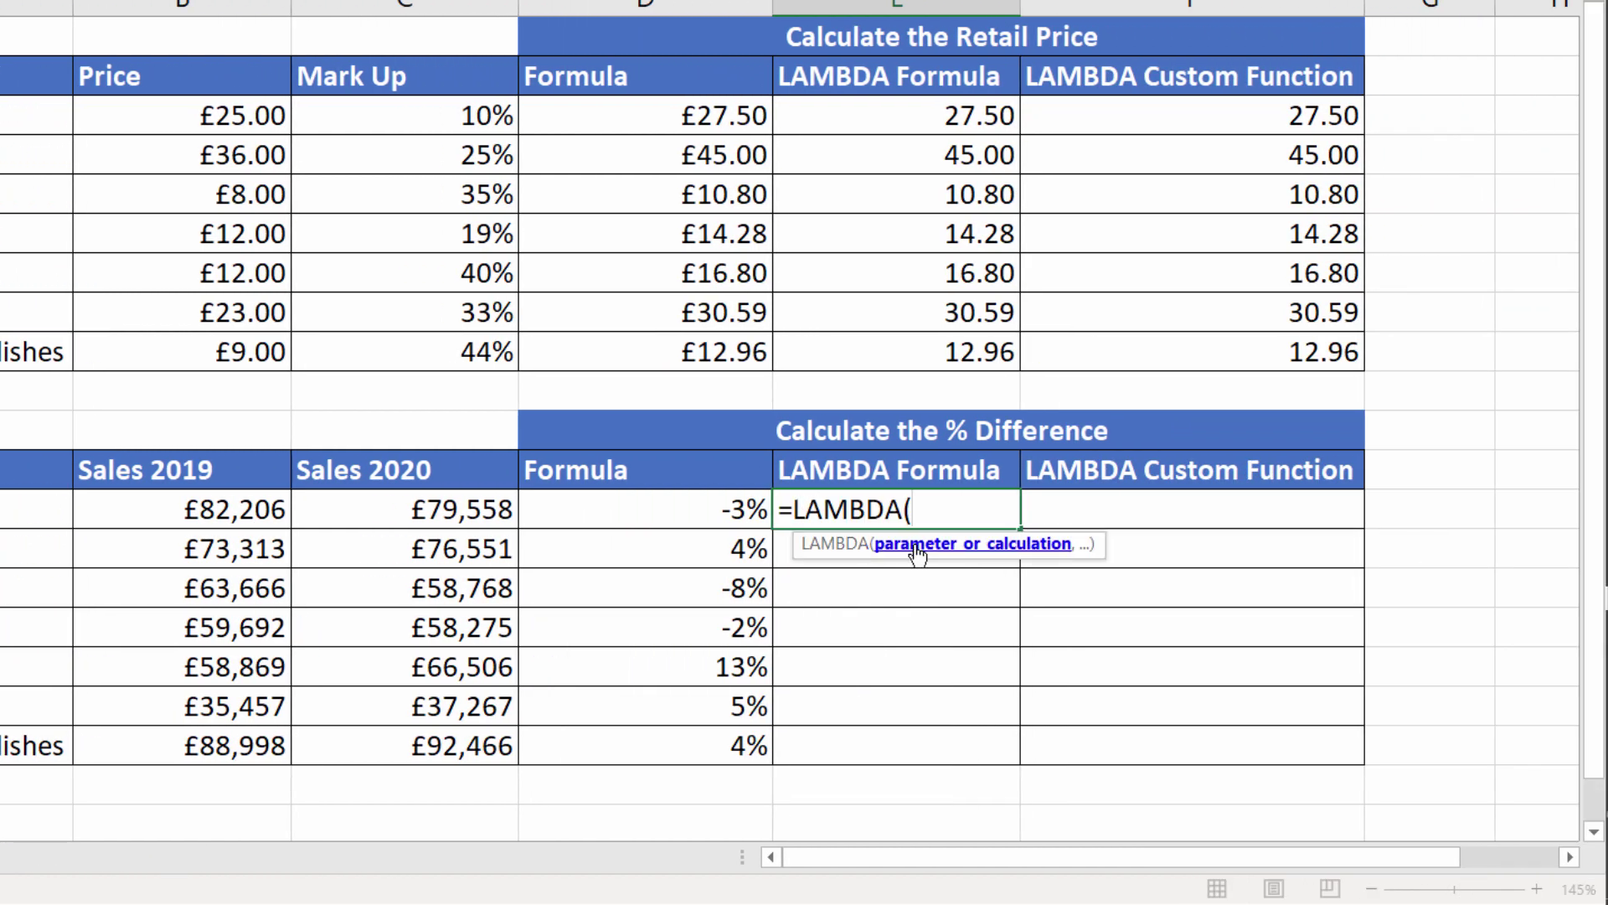
pyautogui.write('firstyr,seco')
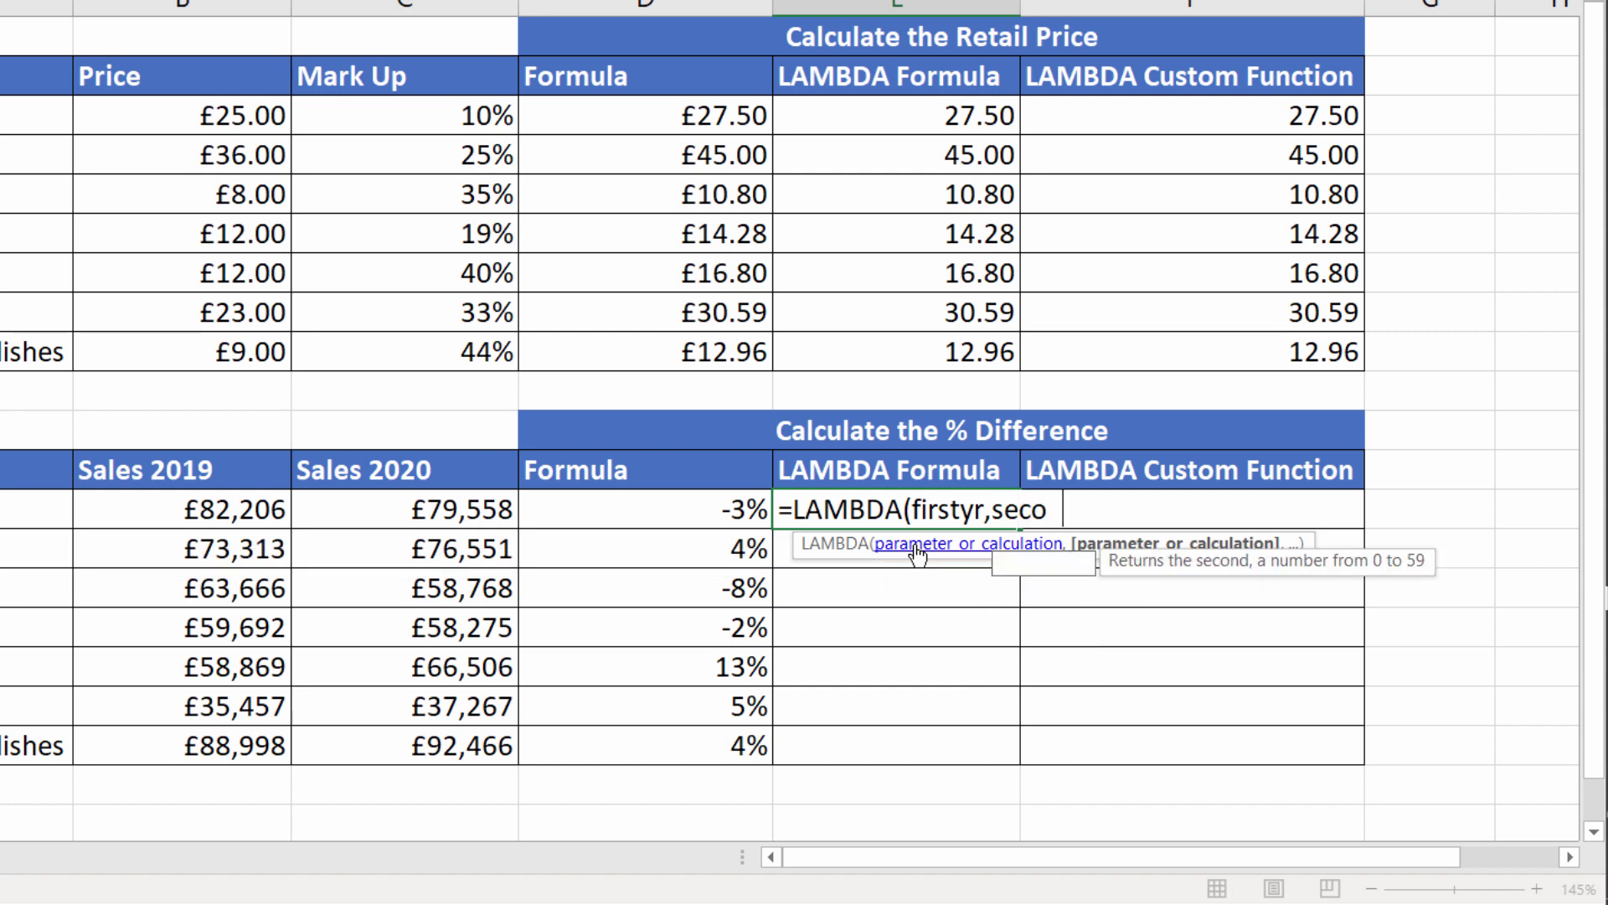
pyautogui.write('ndyr')
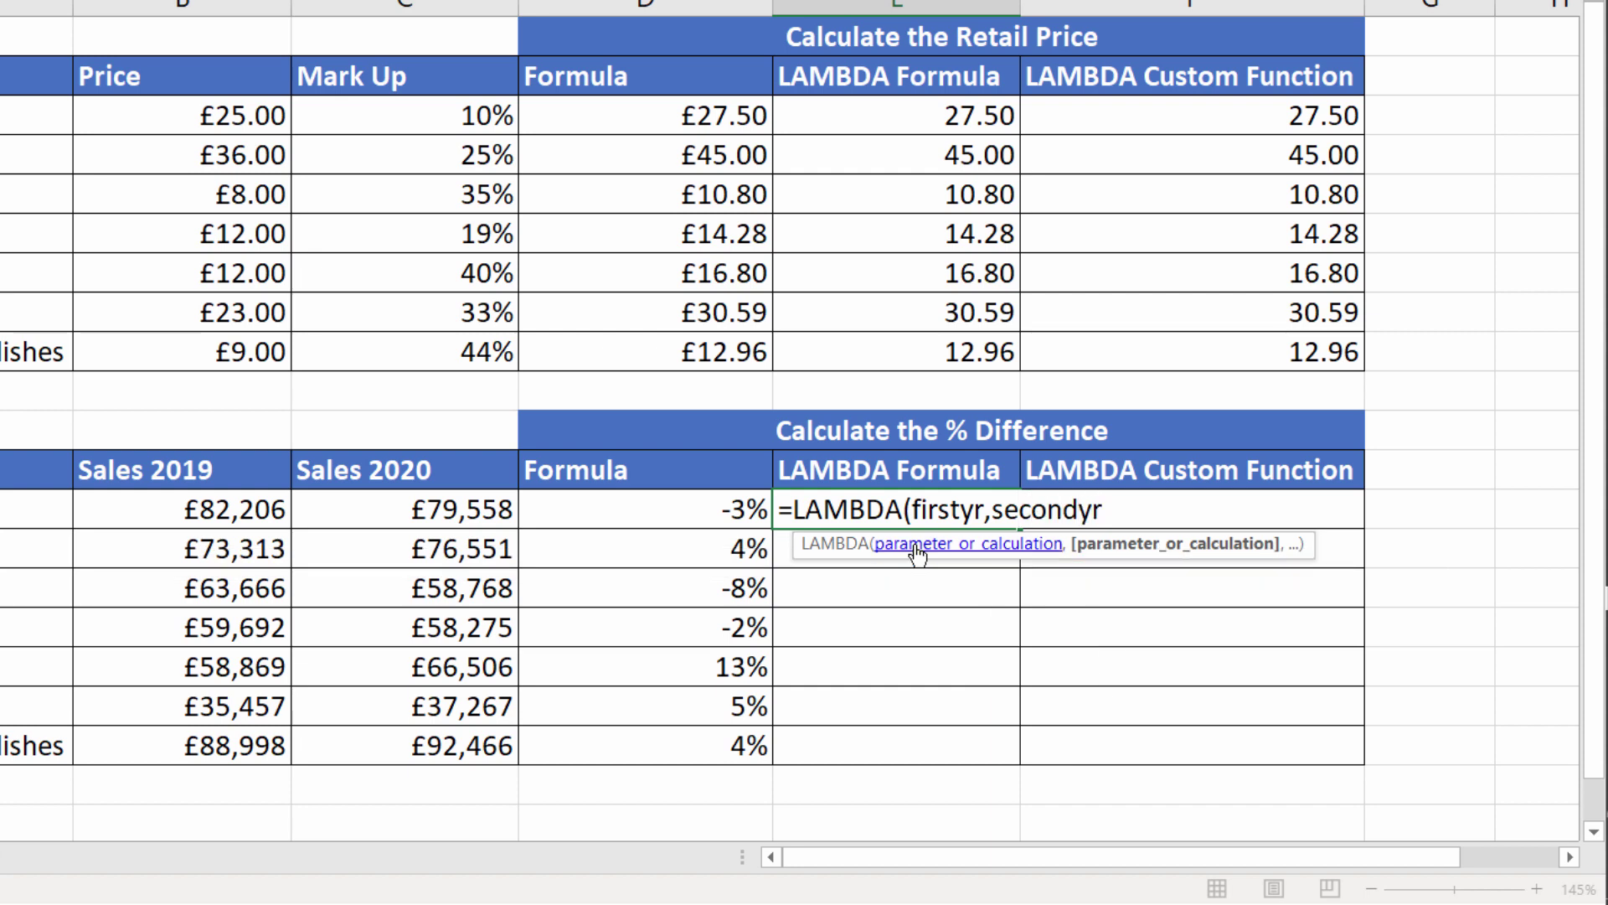
pyautogui.write(',')
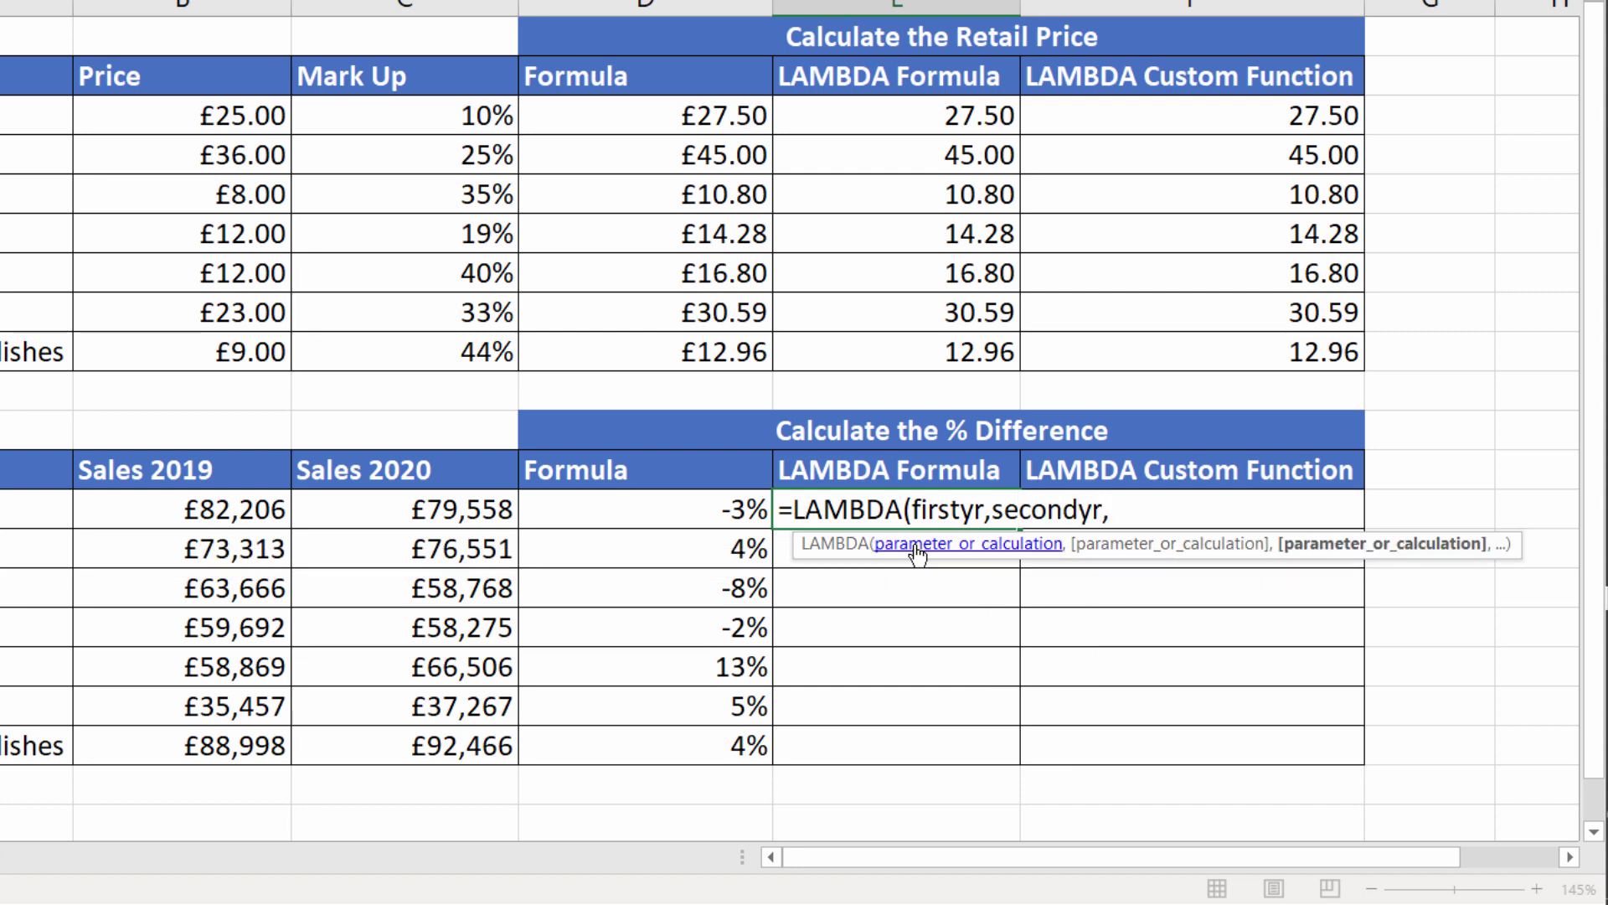
pyautogui.write('(')
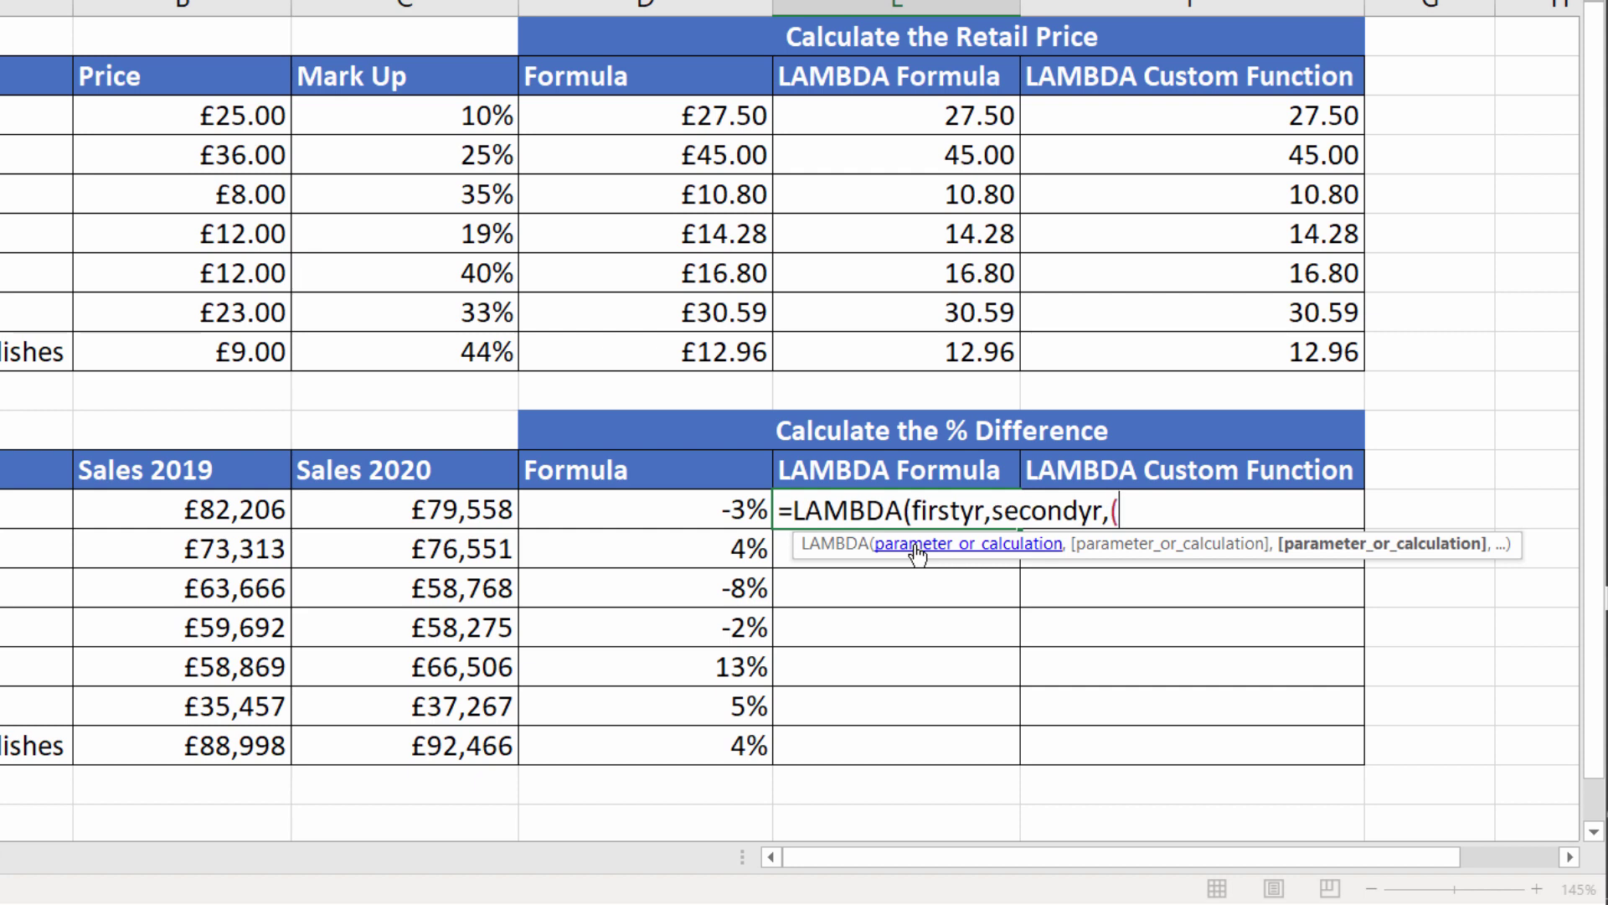
pyautogui.write('secondyr')
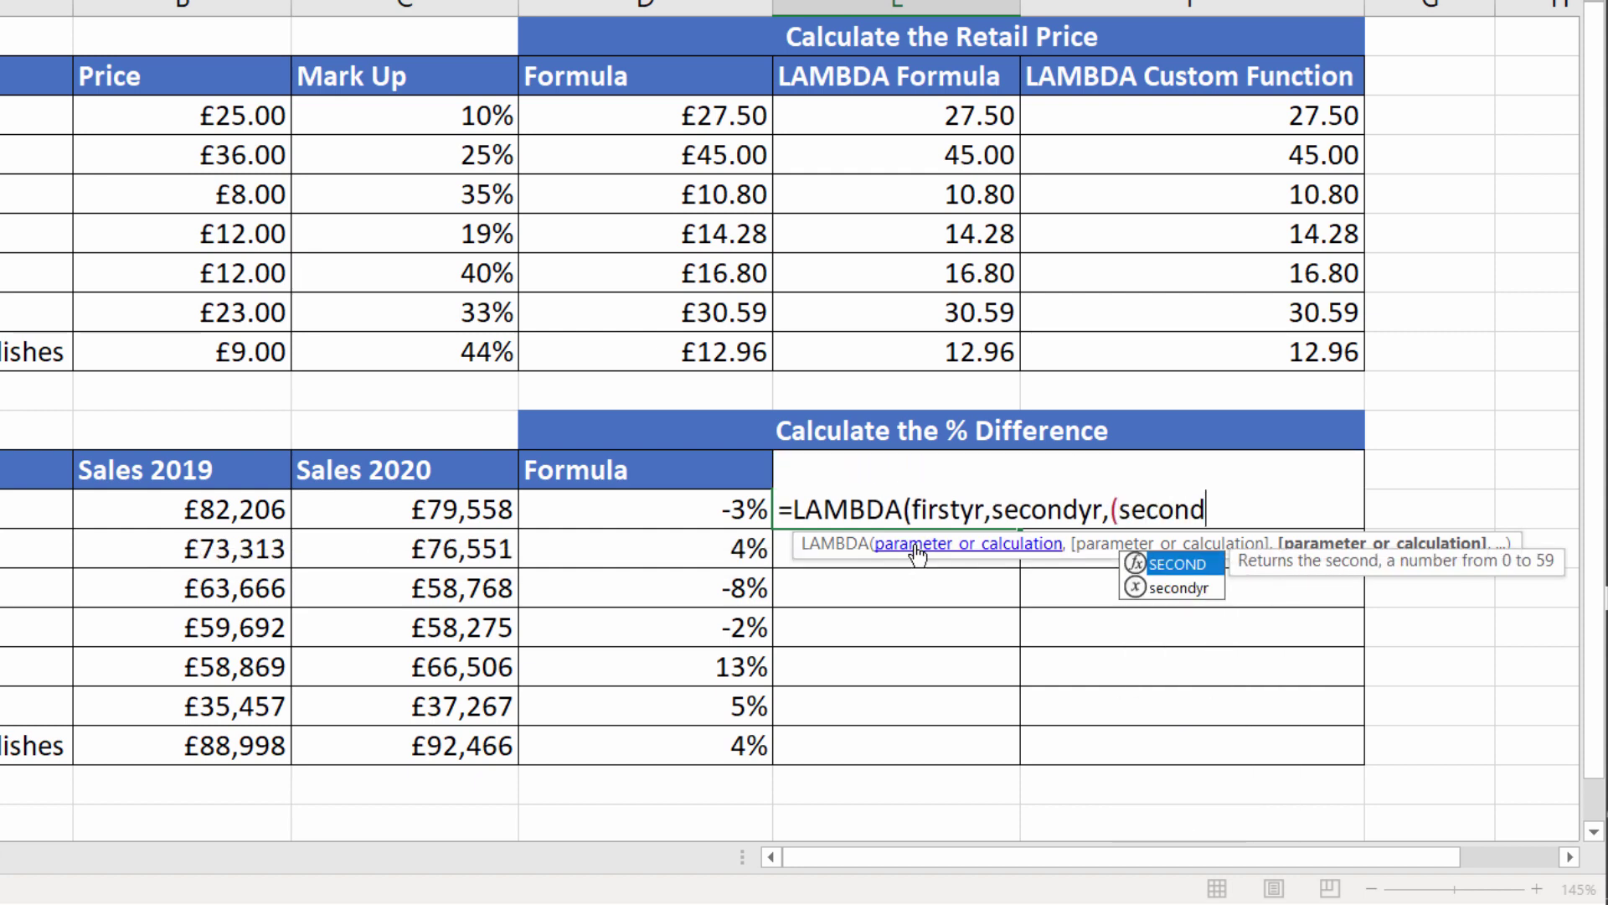
pyautogui.write('=')
pyautogui.press('BackSpace')
pyautogui.write('-f')
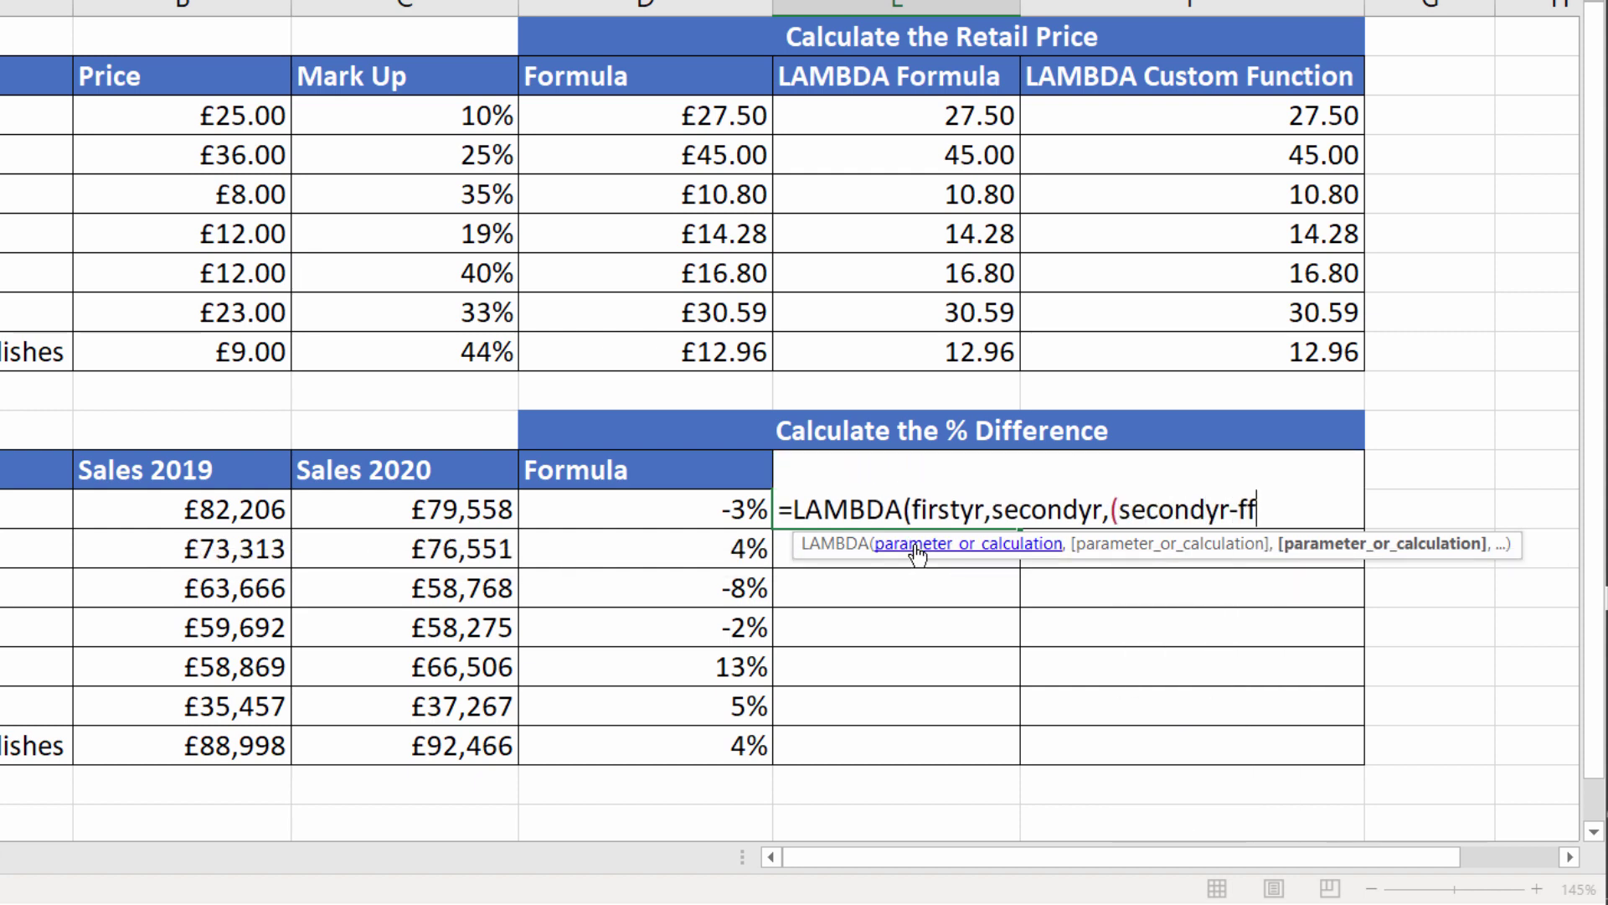
pyautogui.write('irstyr)/')
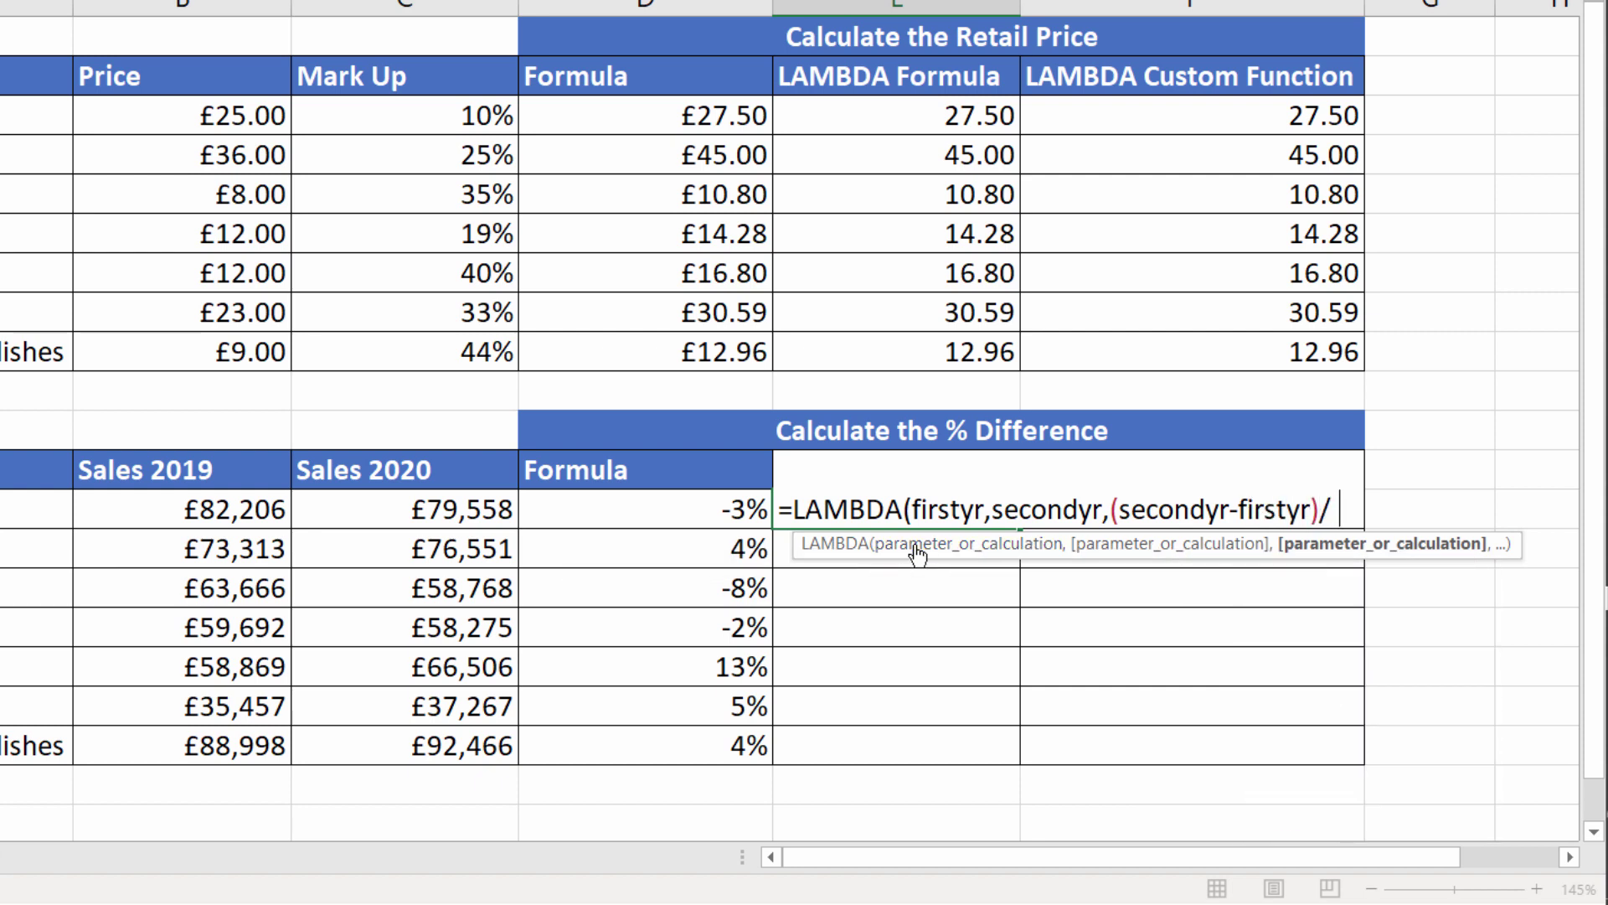
pyautogui.write('firstyr)')
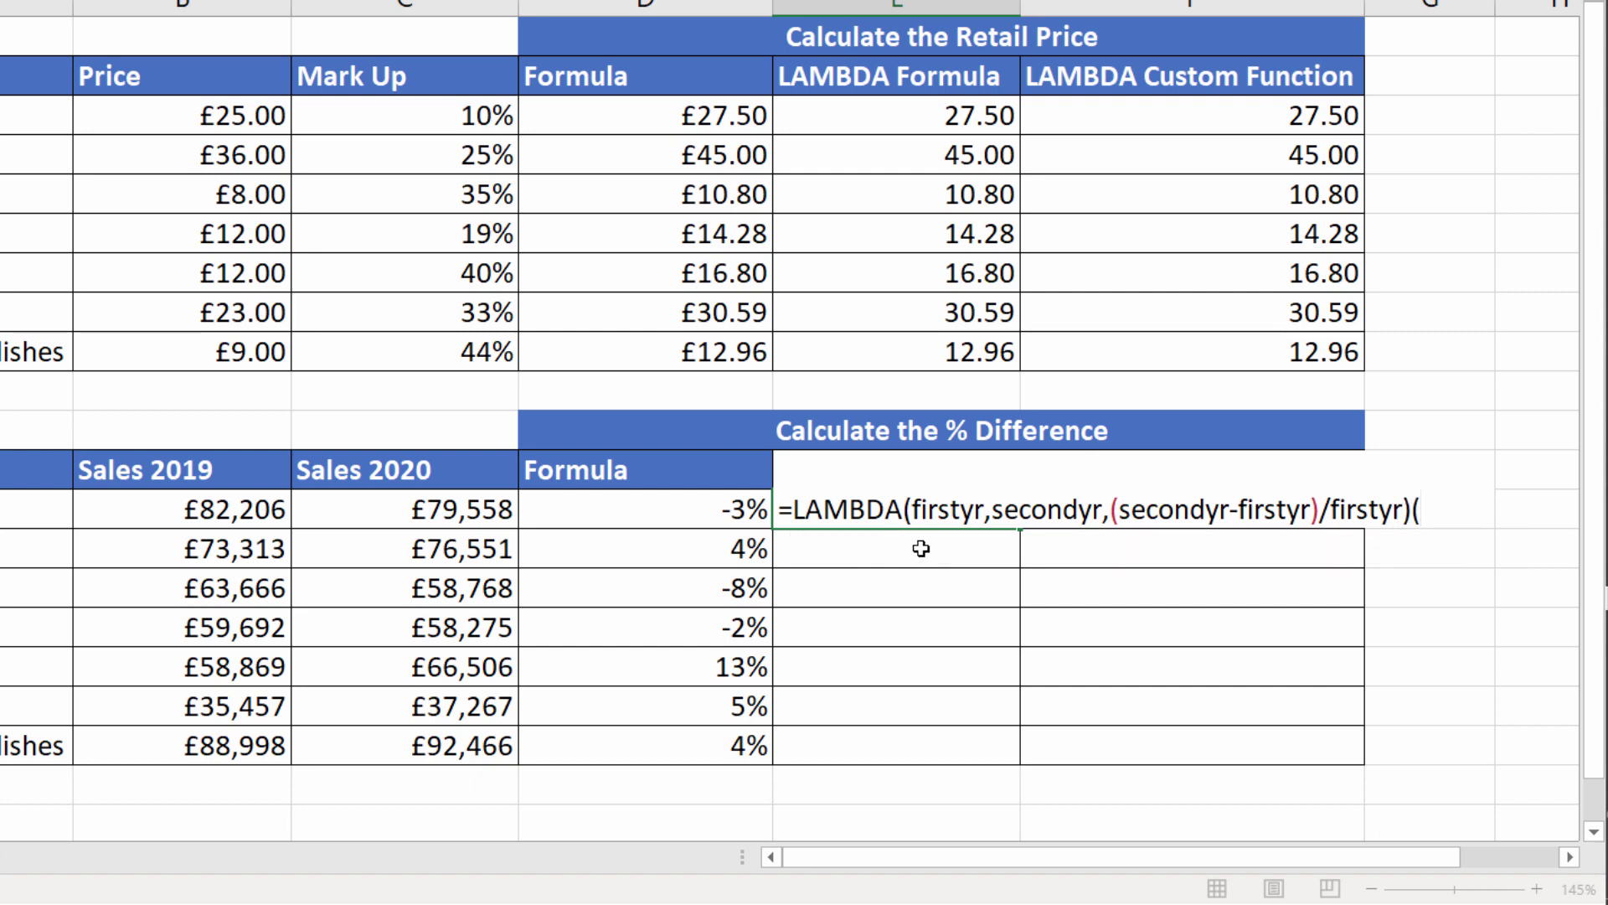
pyautogui.write('(')
pyautogui.click(255, 511)
pyautogui.write(',')
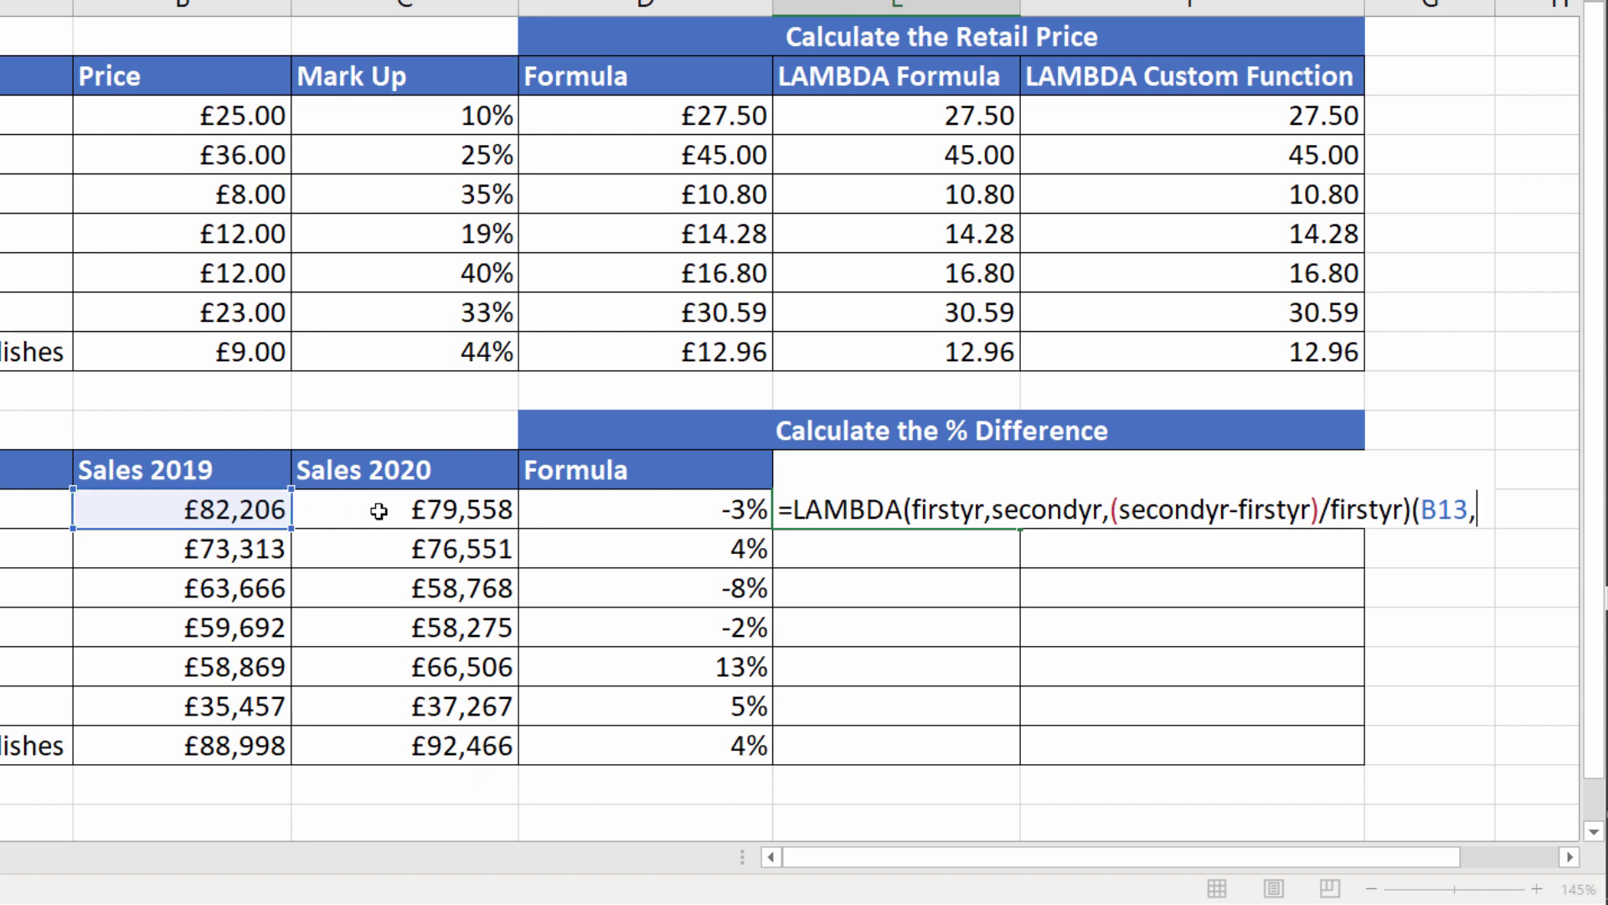
pyautogui.click(419, 509)
pyautogui.write(')')
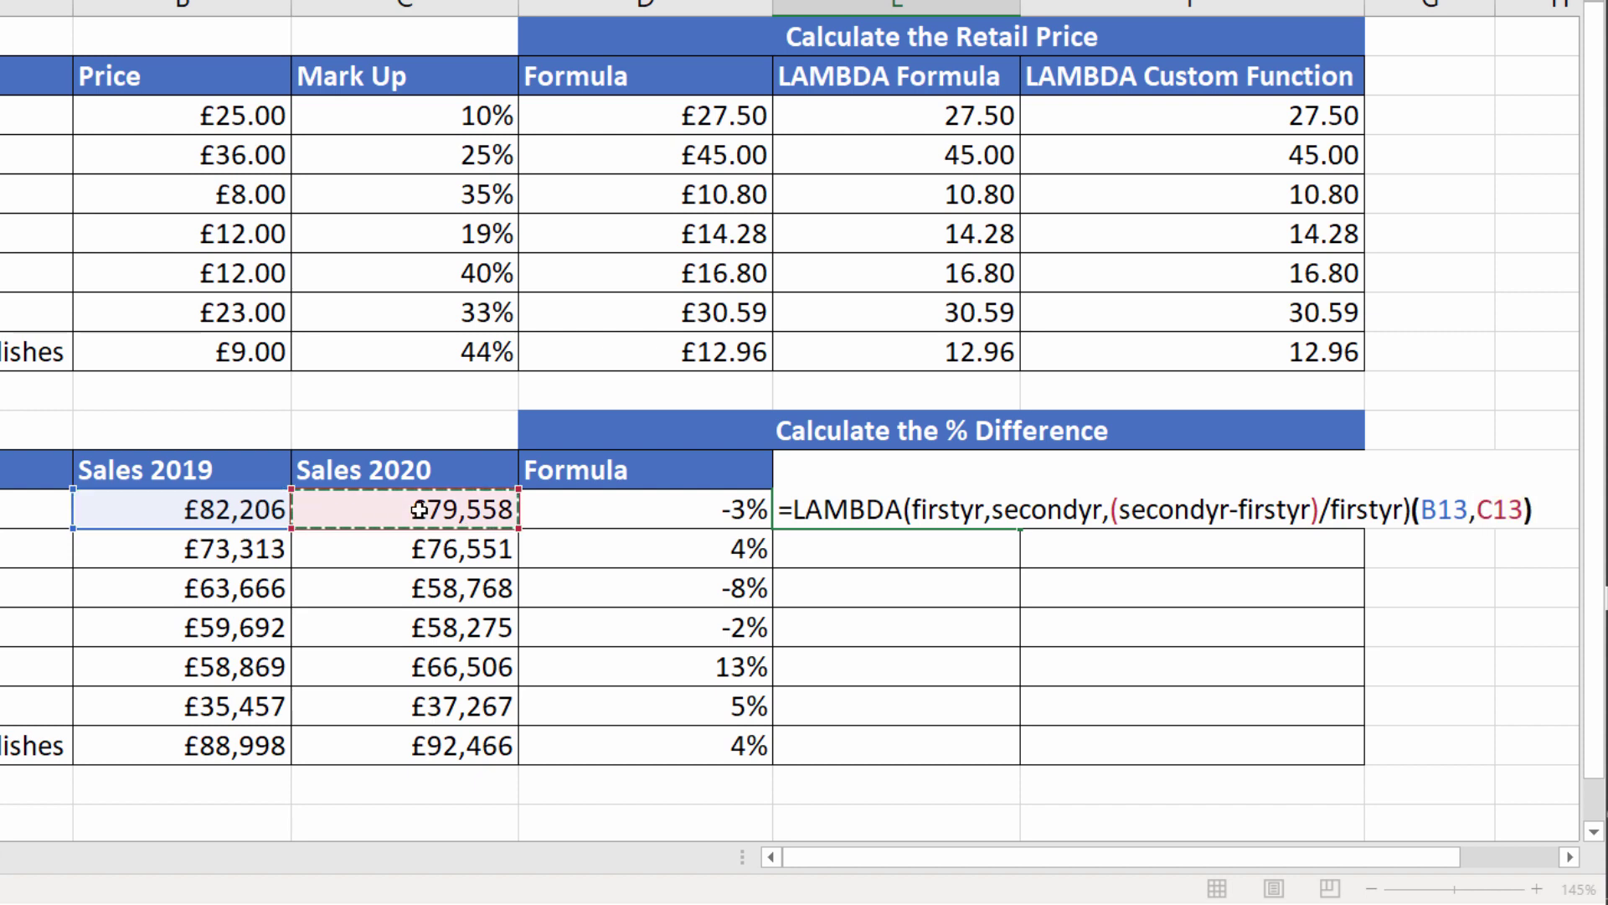
pyautogui.press('Return')
# Fill E13's LAMBDA down to E19 and reopen E13's formula
pyautogui.press('Up')
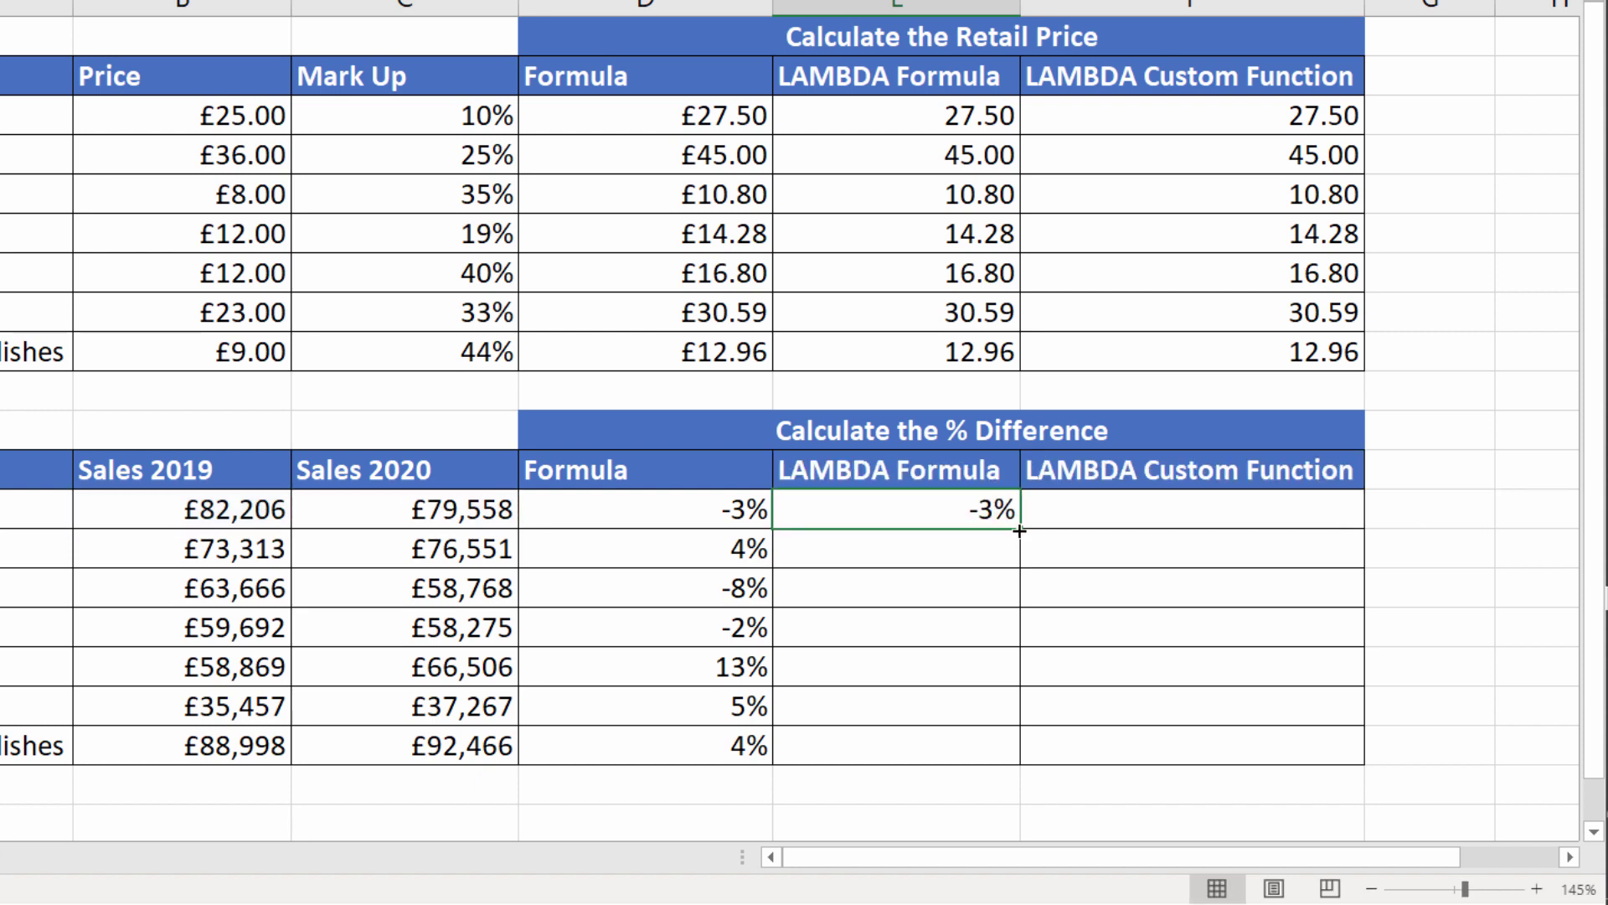
pyautogui.doubleClick(1020, 530)
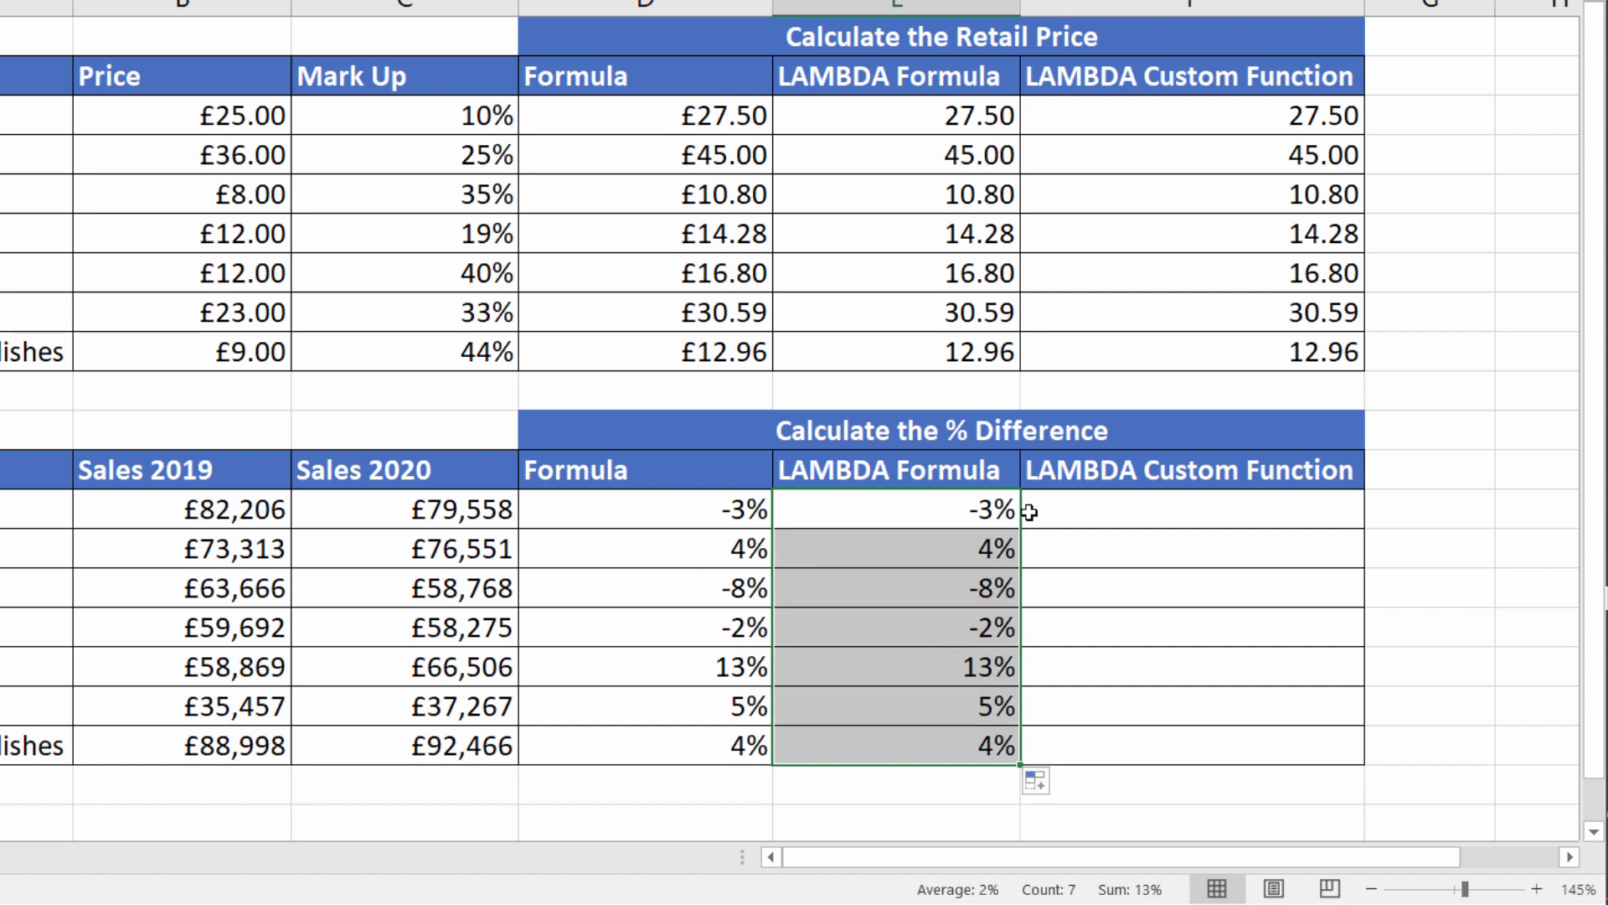
pyautogui.doubleClick(935, 506)
# Copy the percentage-difference LAMBDA definition from E13's formula
pyautogui.moveTo(779, 508); pyautogui.dragTo(1416, 487)
pyautogui.hotkey('ctrl', 'c')
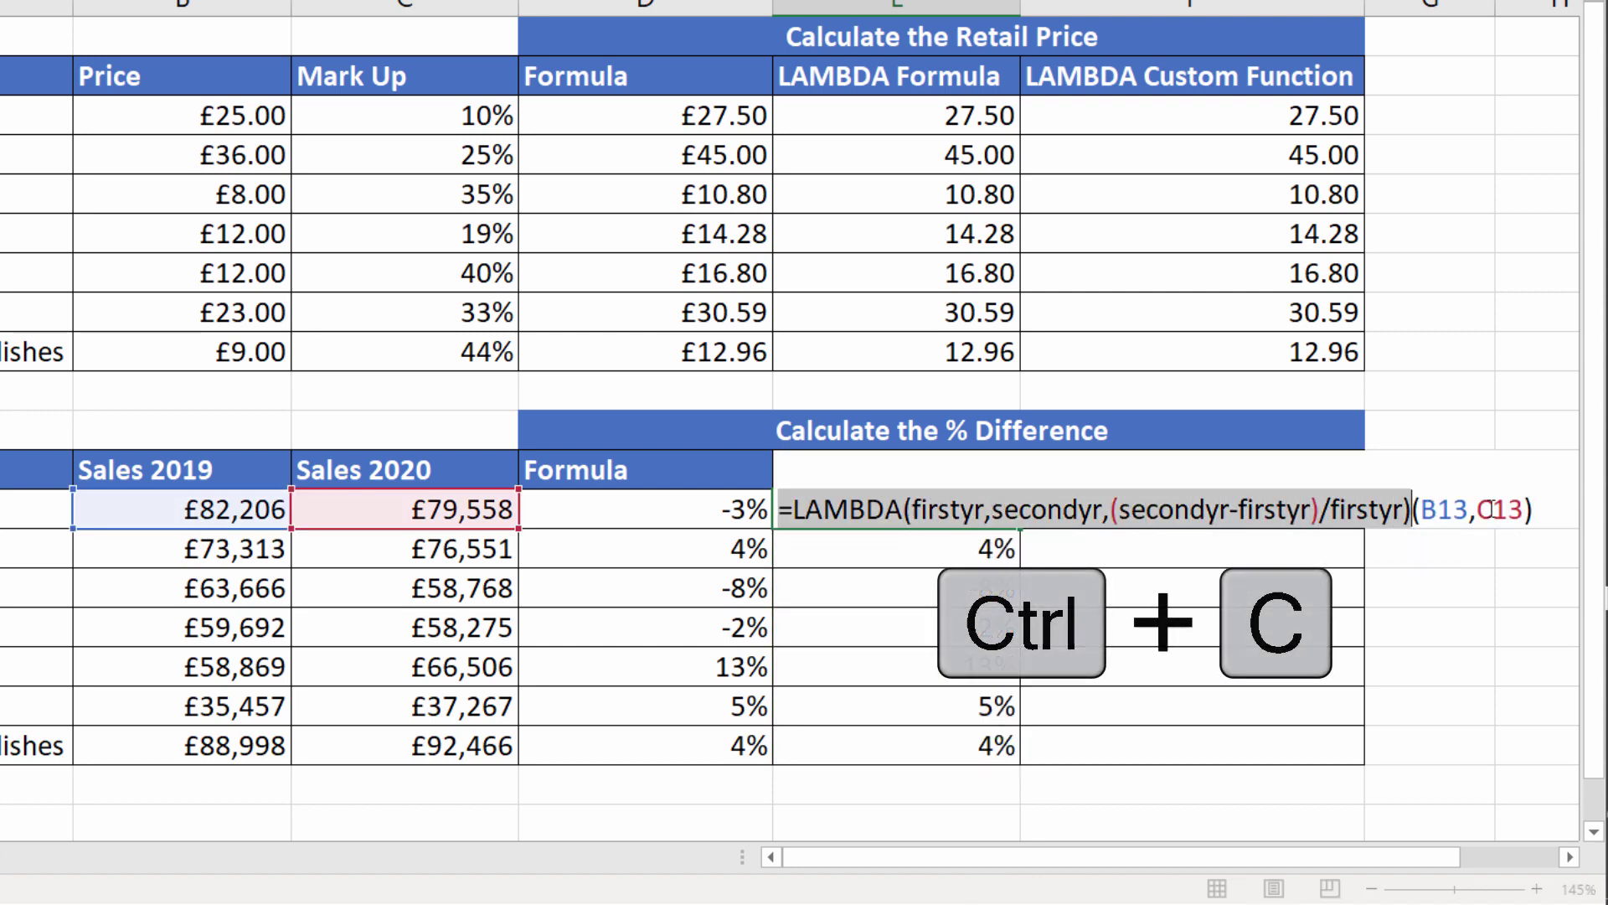
pyautogui.press('Return')
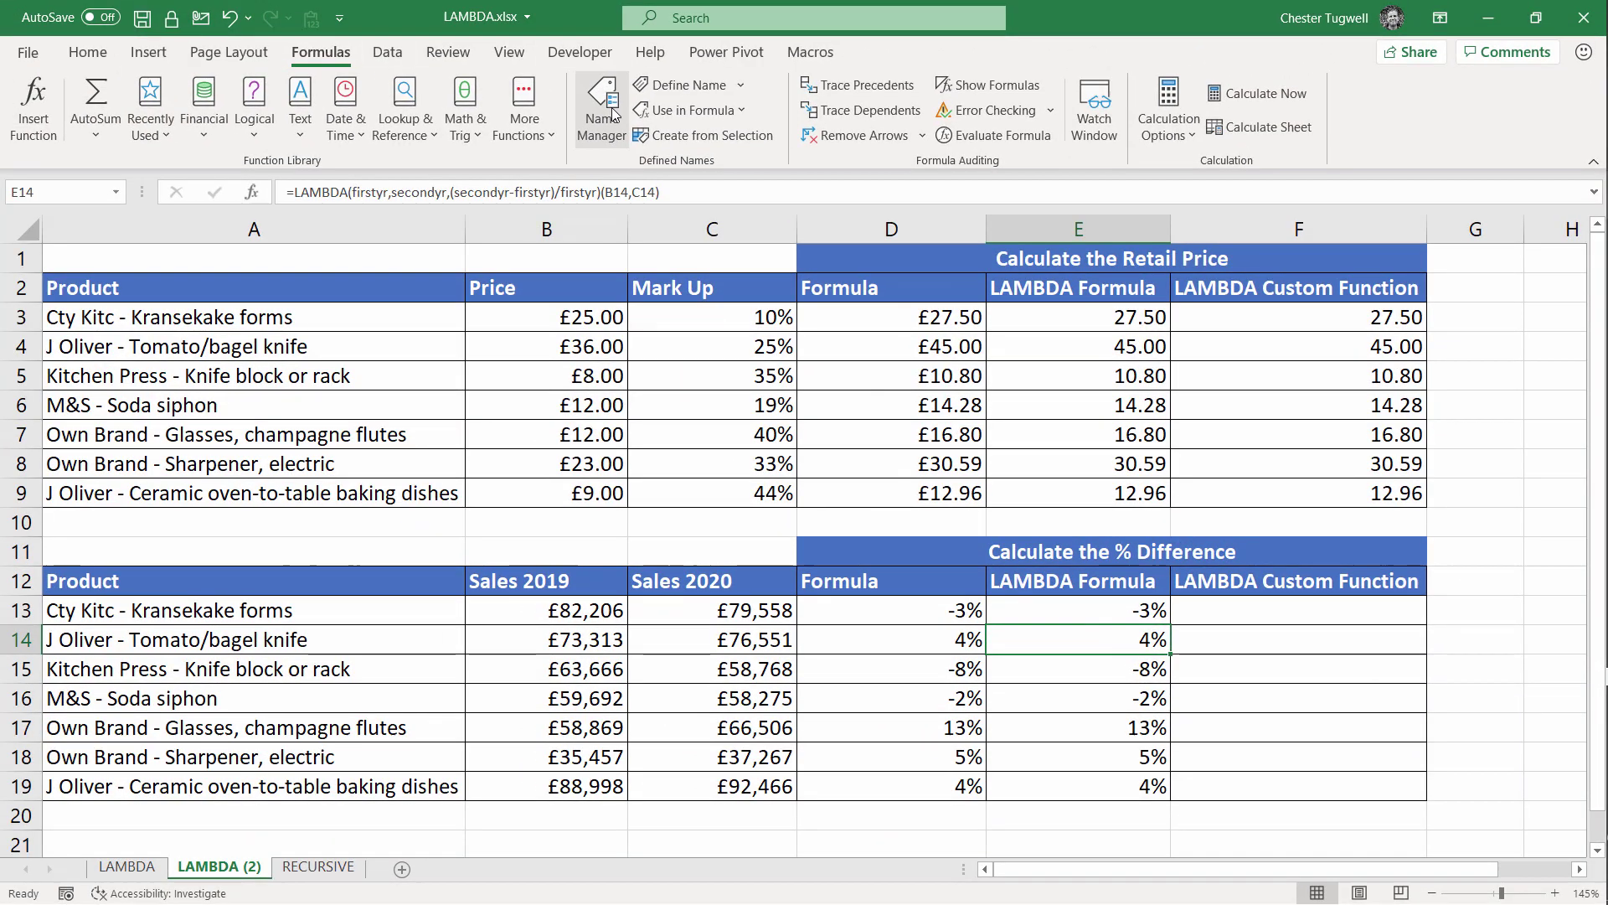
# Define name PERCDIFF referring to the pasted LAMBDA and begin its descriptive comment
pyautogui.click(612, 115)
pyautogui.click(514, 355)
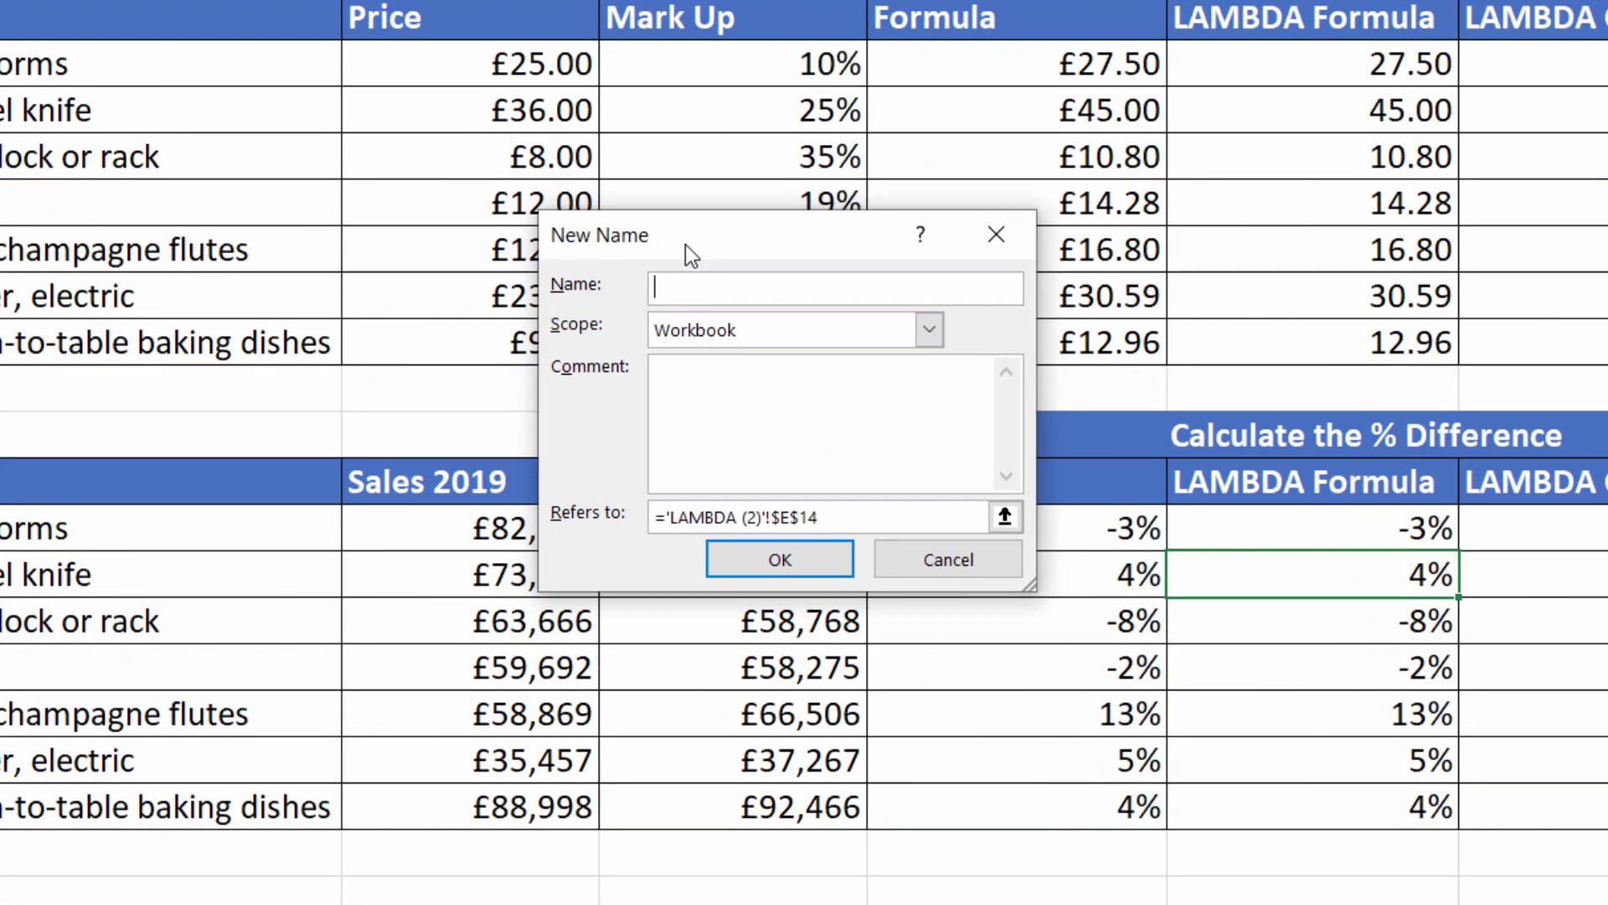
pyautogui.write('PERCDIFF')
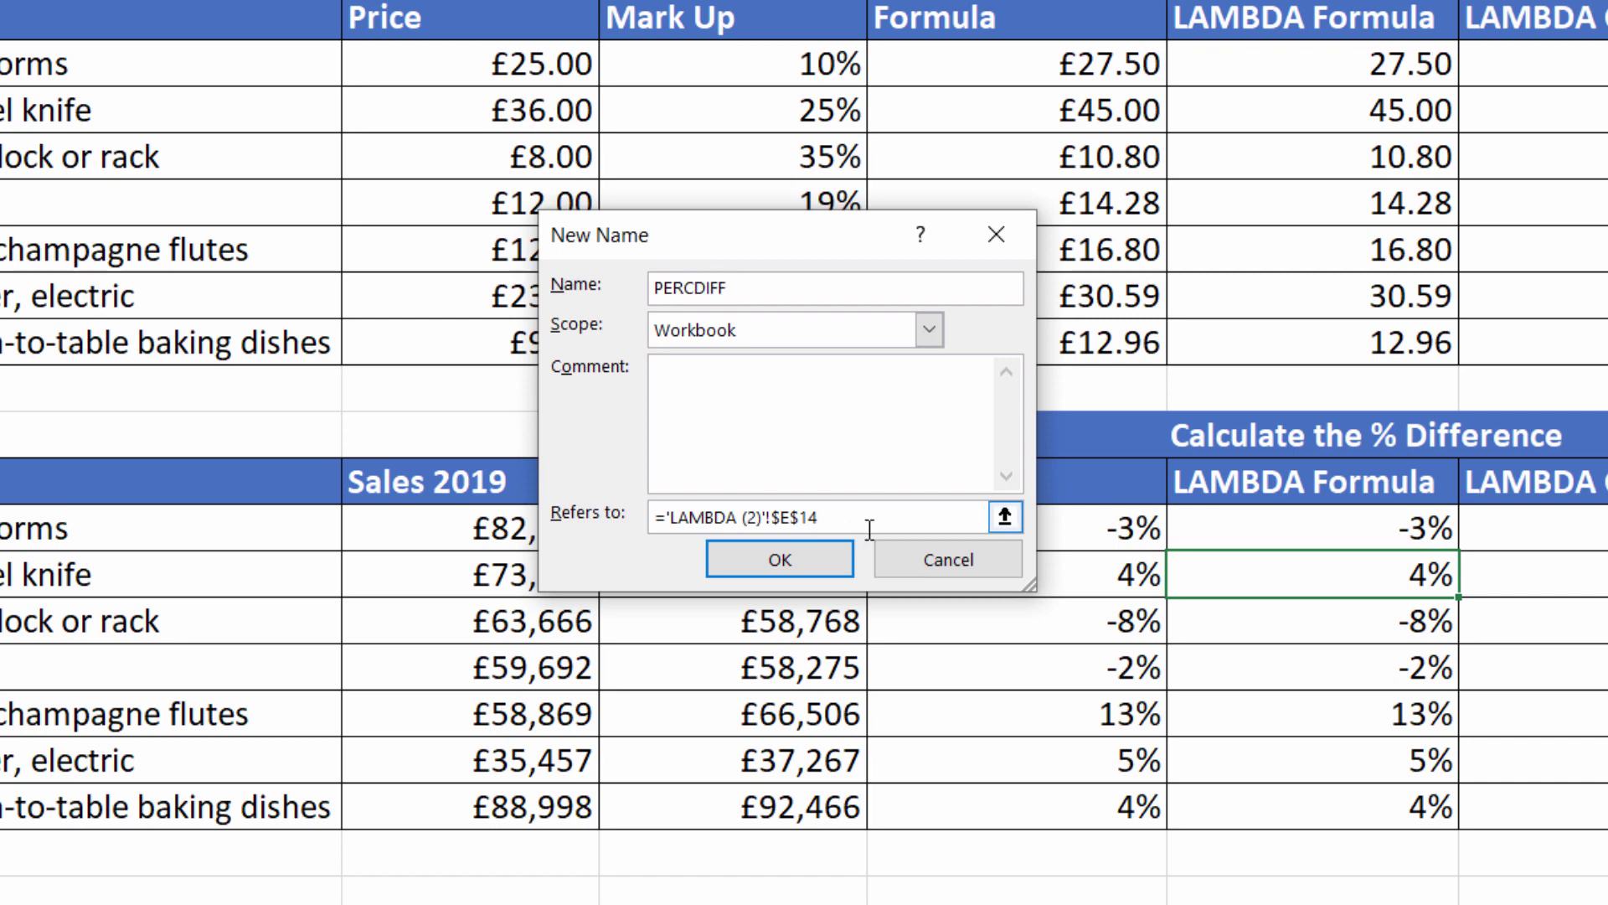
pyautogui.moveTo(863, 523); pyautogui.dragTo(592, 535)
pyautogui.hotkey('ctrl', 'v')
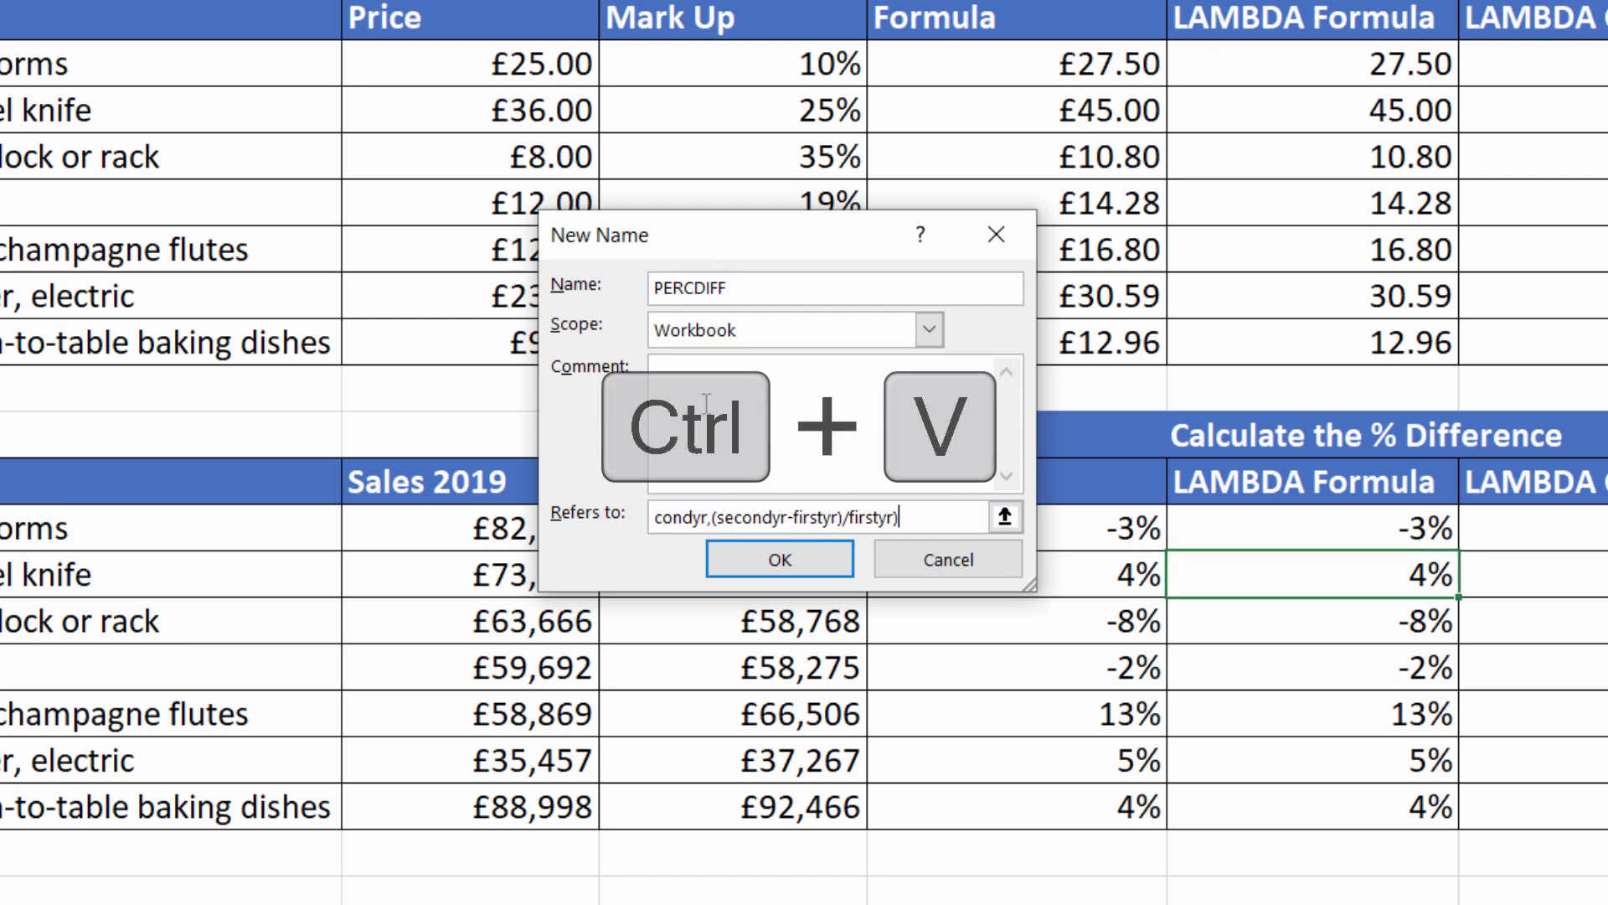
pyautogui.click(793, 430)
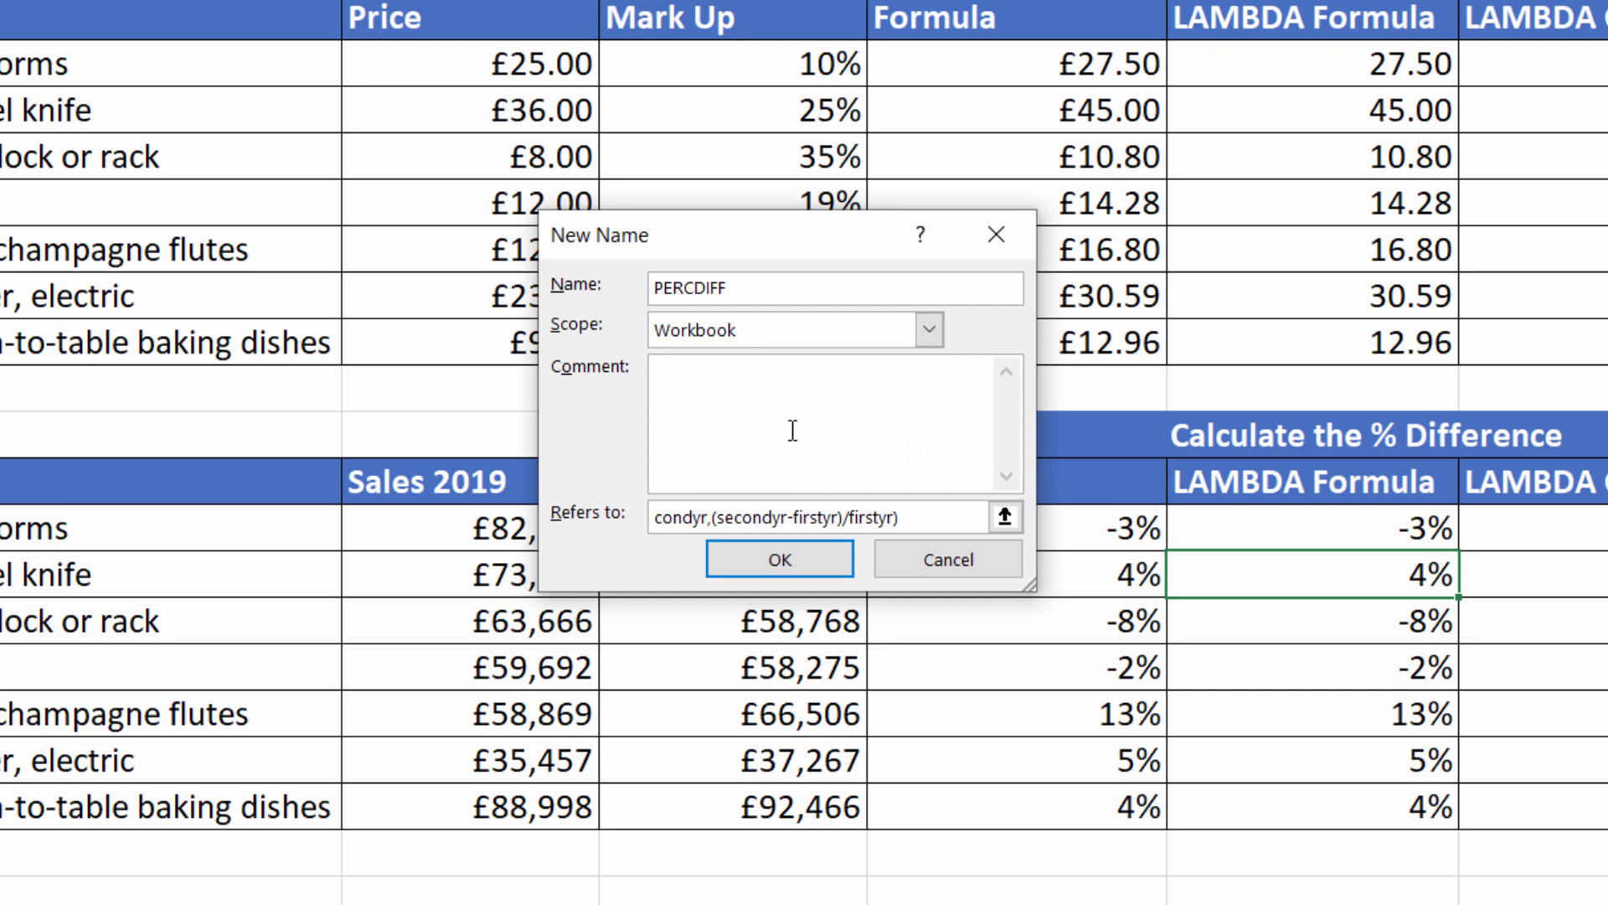
pyautogui.write('Calculates the percenta')
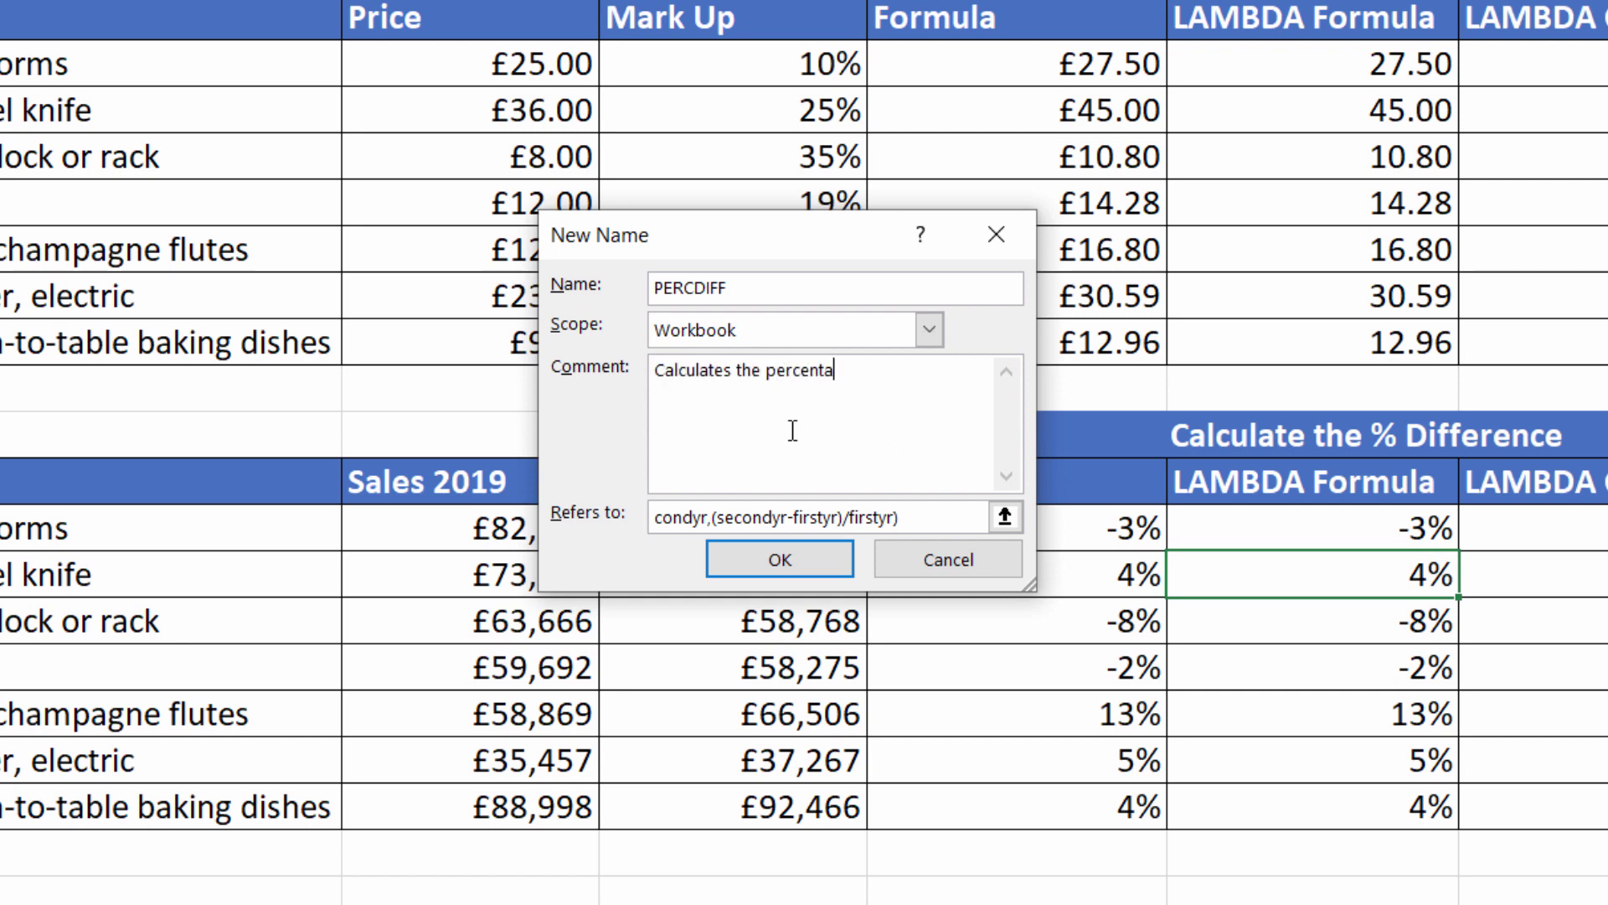
pyautogui.write('ge difference betwe')
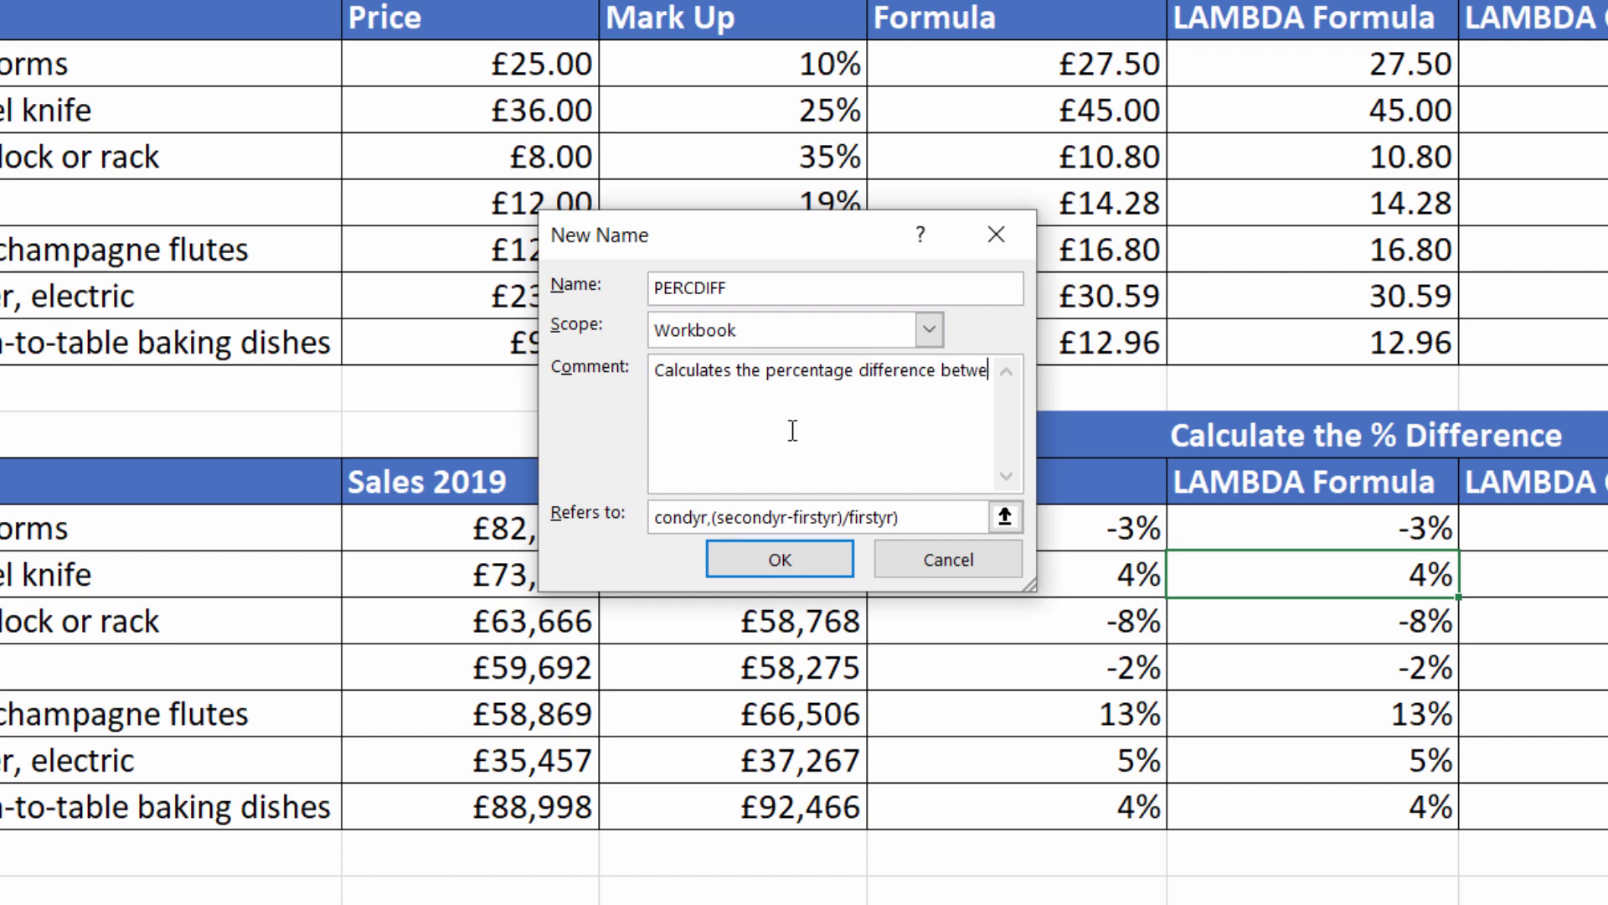
pyautogui.write('en the given firstyr')
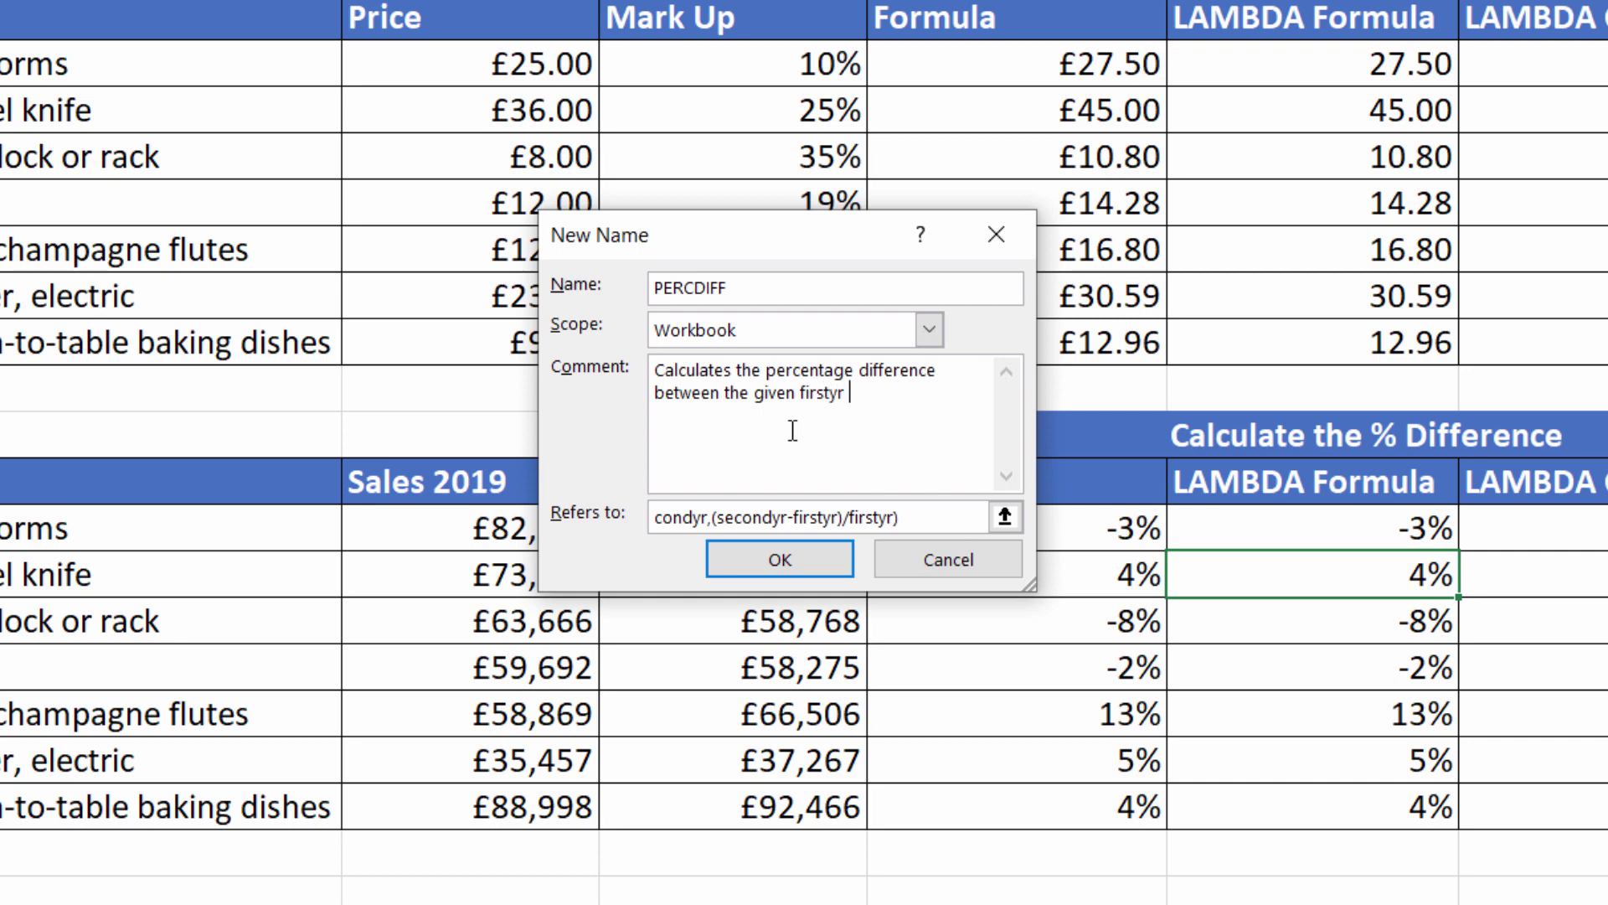
pyautogui.write(' and secondyr ss')
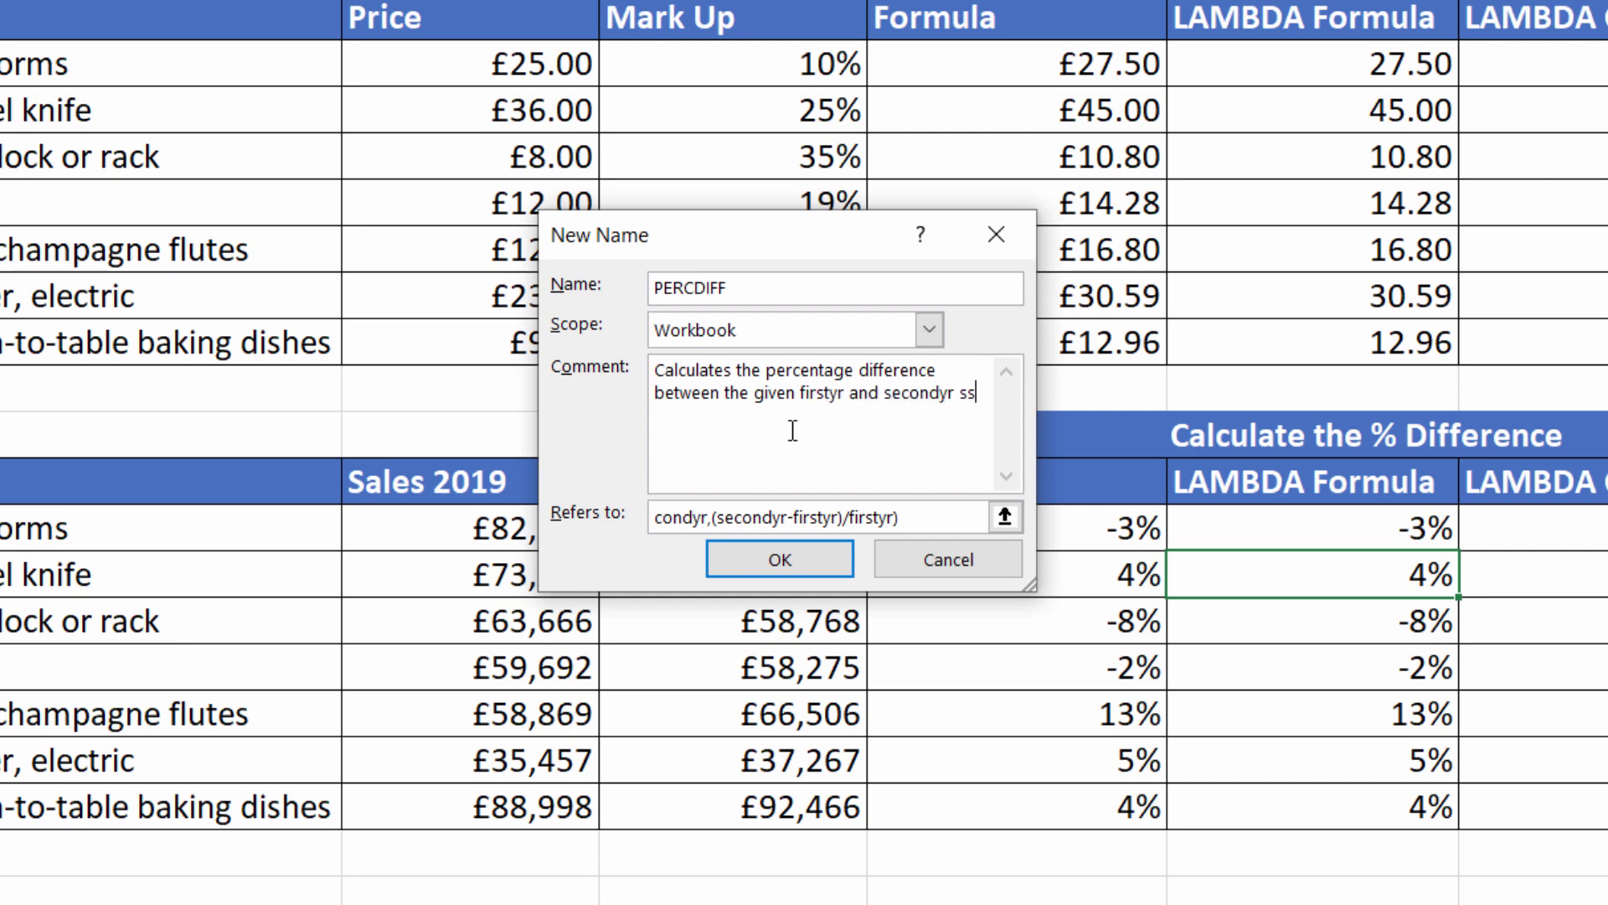
pyautogui.write('es')
# Save the PERCDIFF name, close Name Manager and start typing =PER in F13
pyautogui.click(814, 568)
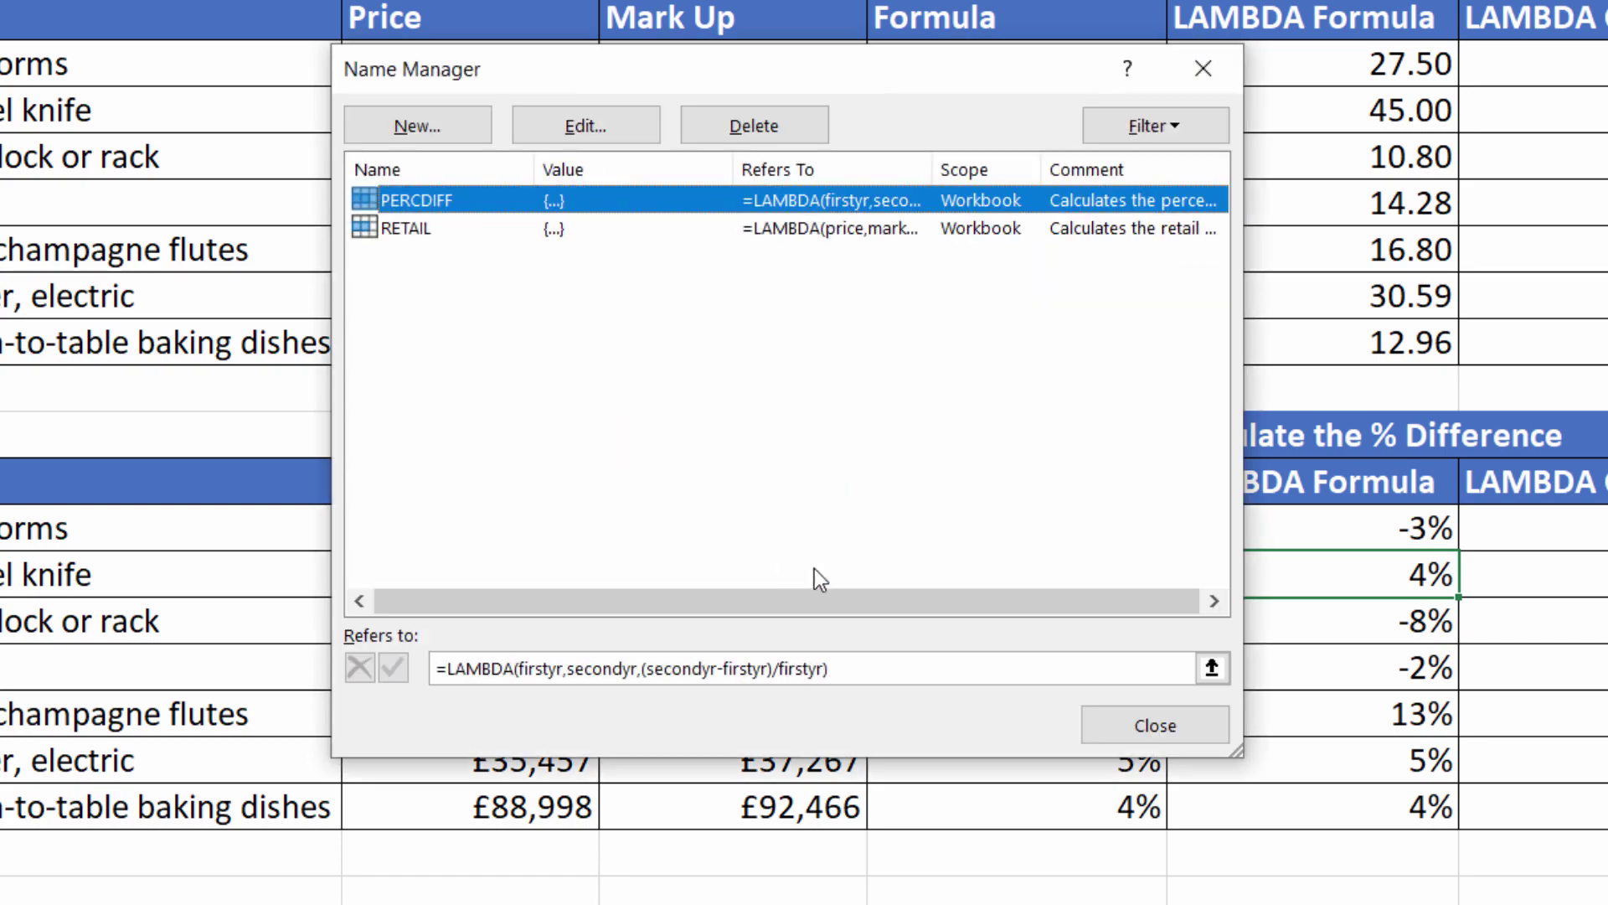
pyautogui.click(1102, 727)
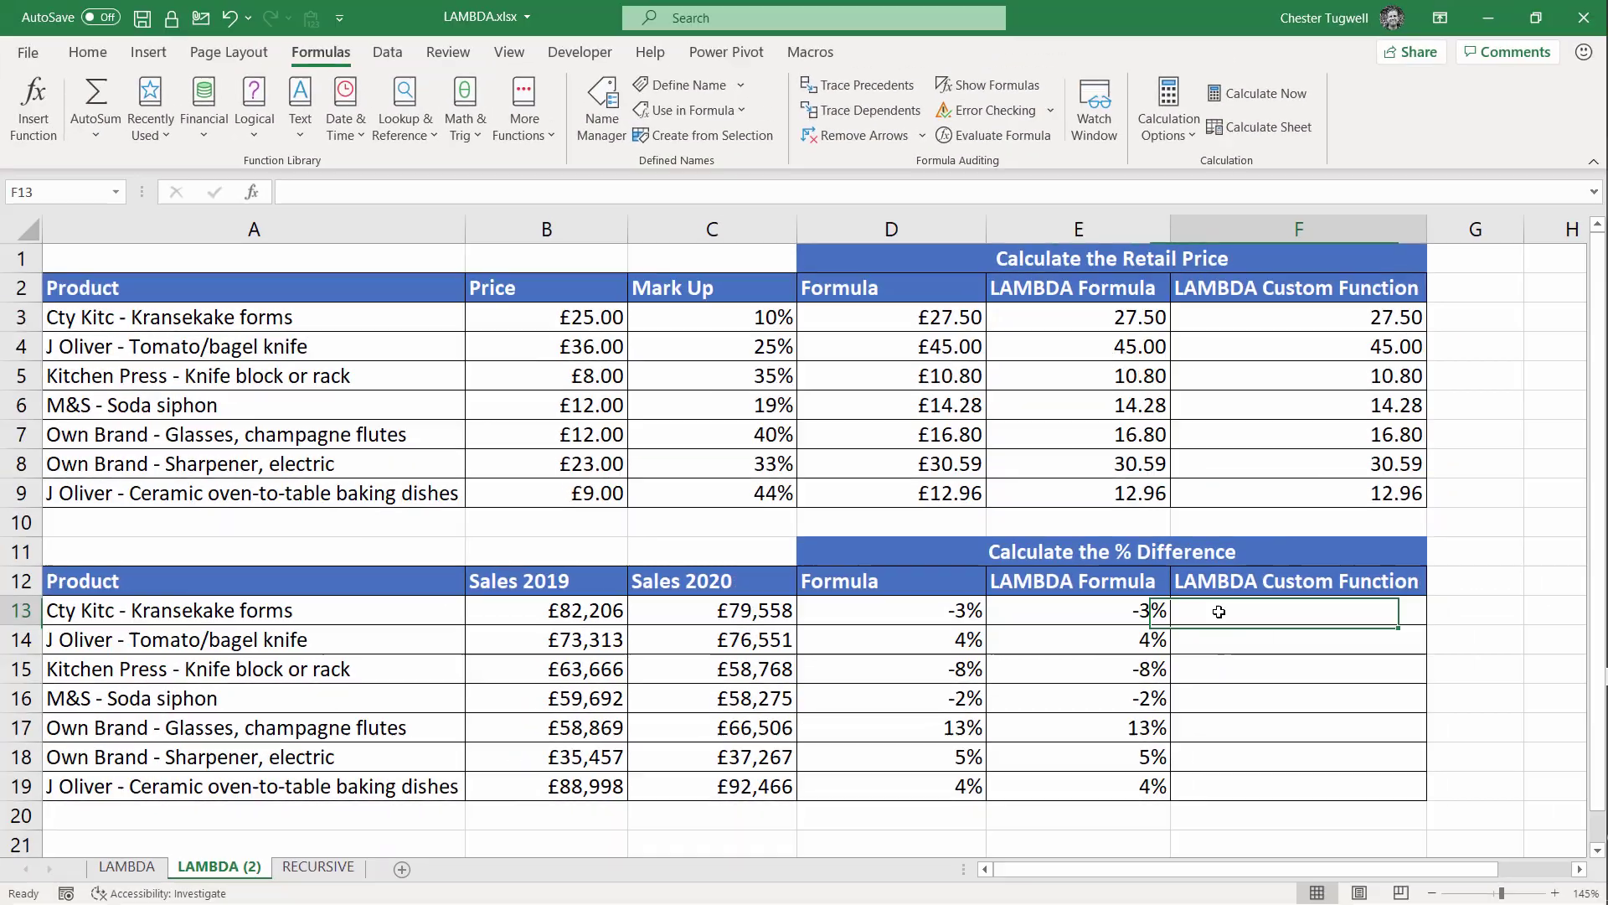
pyautogui.write('=pr')
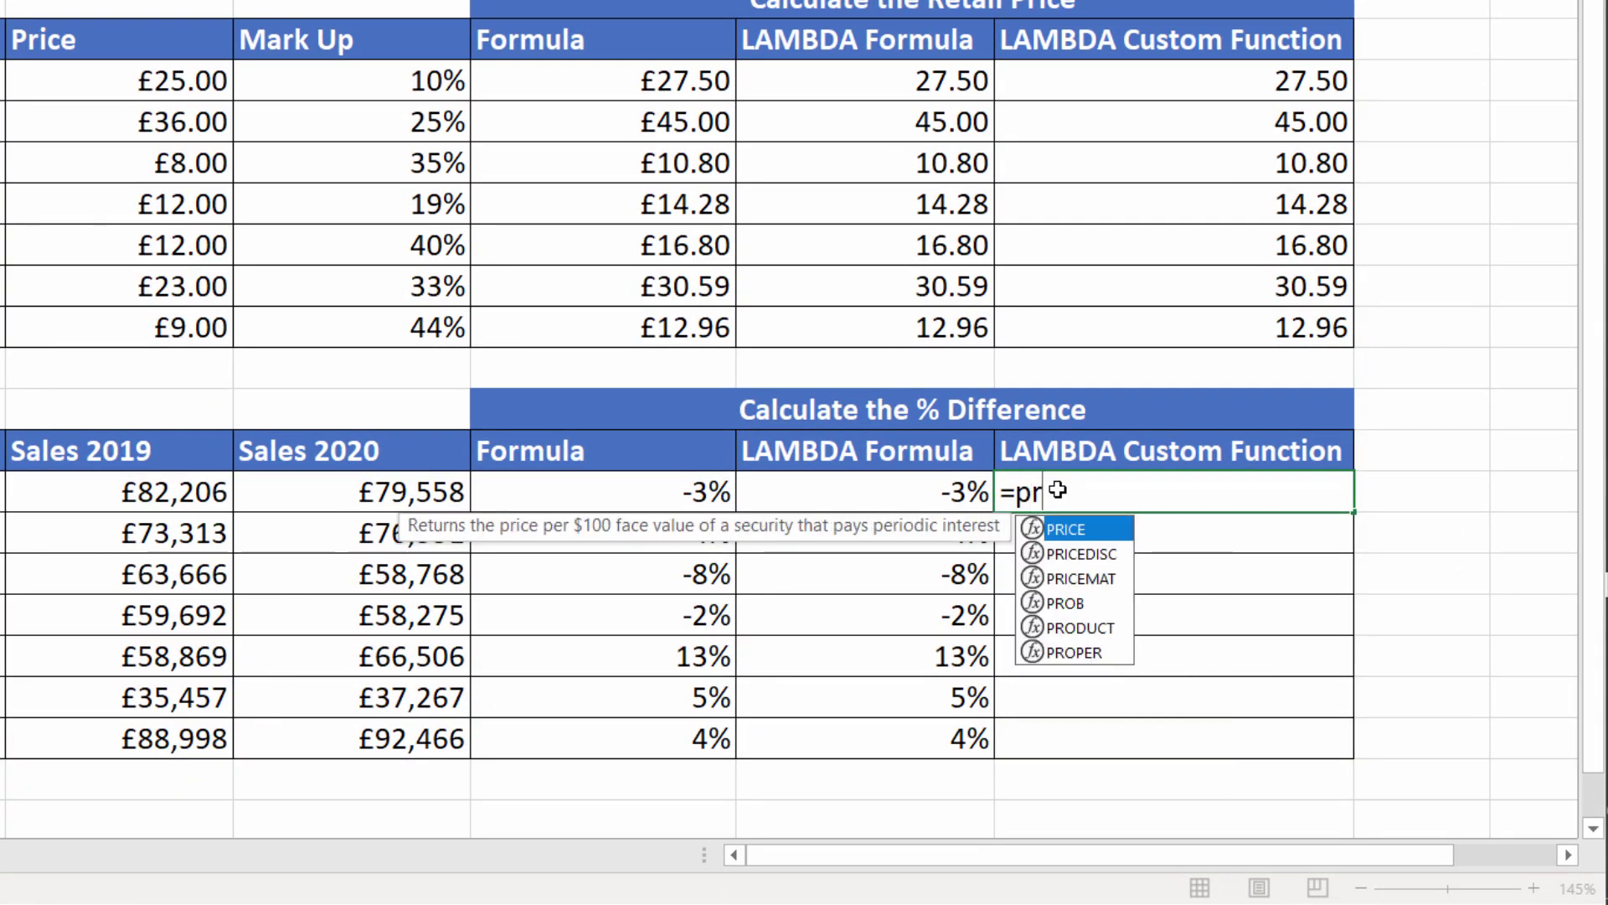
pyautogui.press('BackSpace')
pyautogui.write('er')
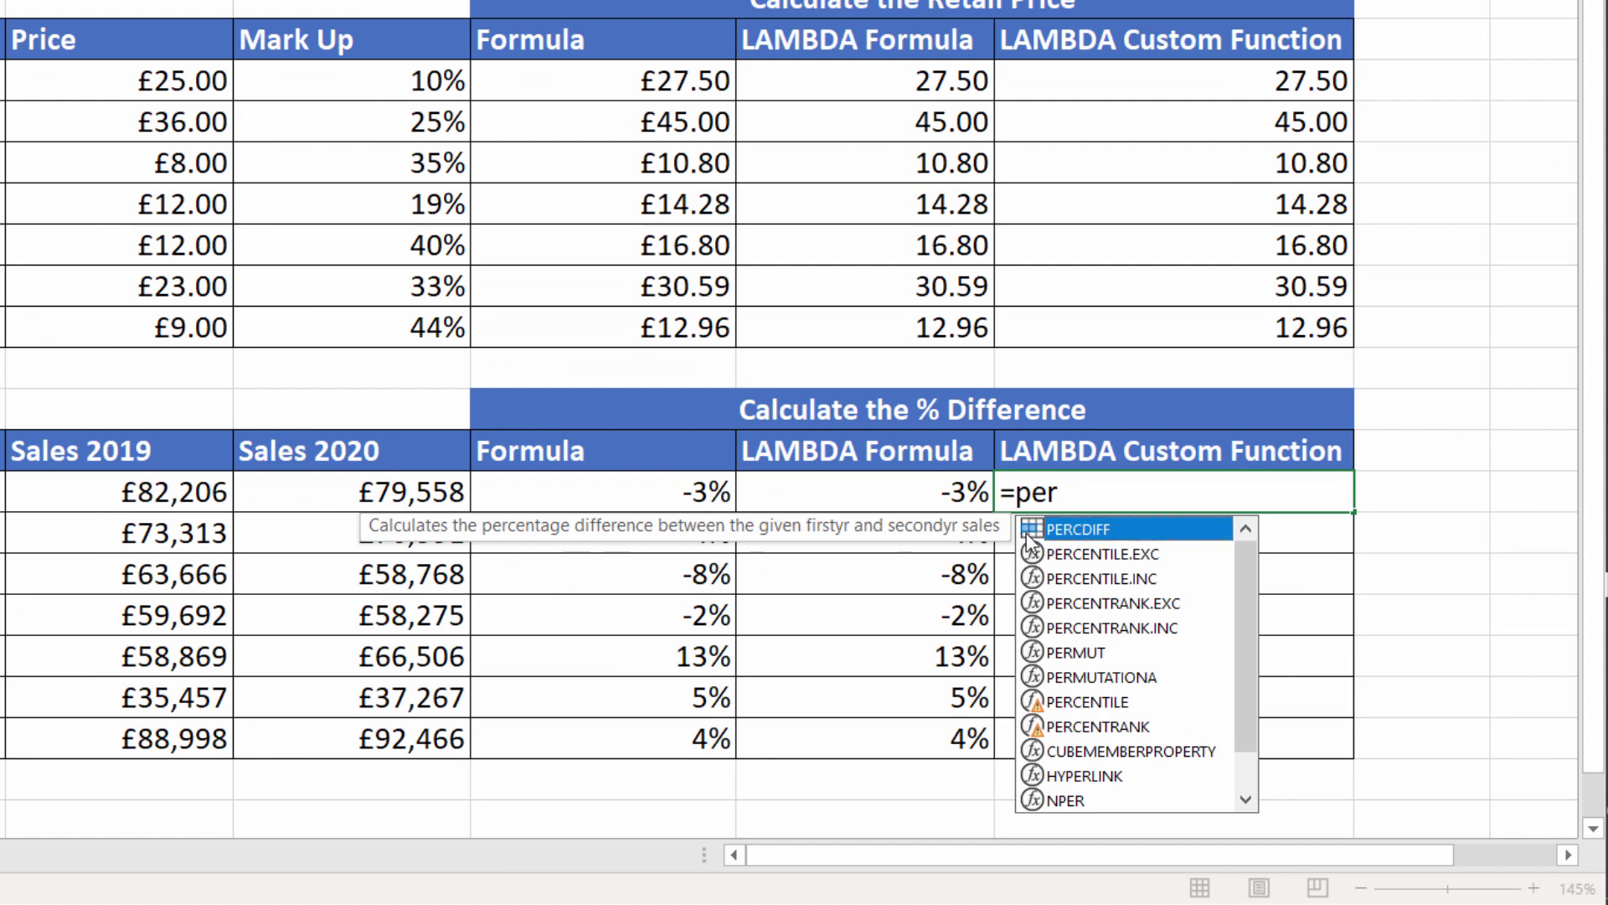
# Complete F13 as =PERCDIFF(B13,C13), returning -3%
pyautogui.doubleClick(1088, 529)
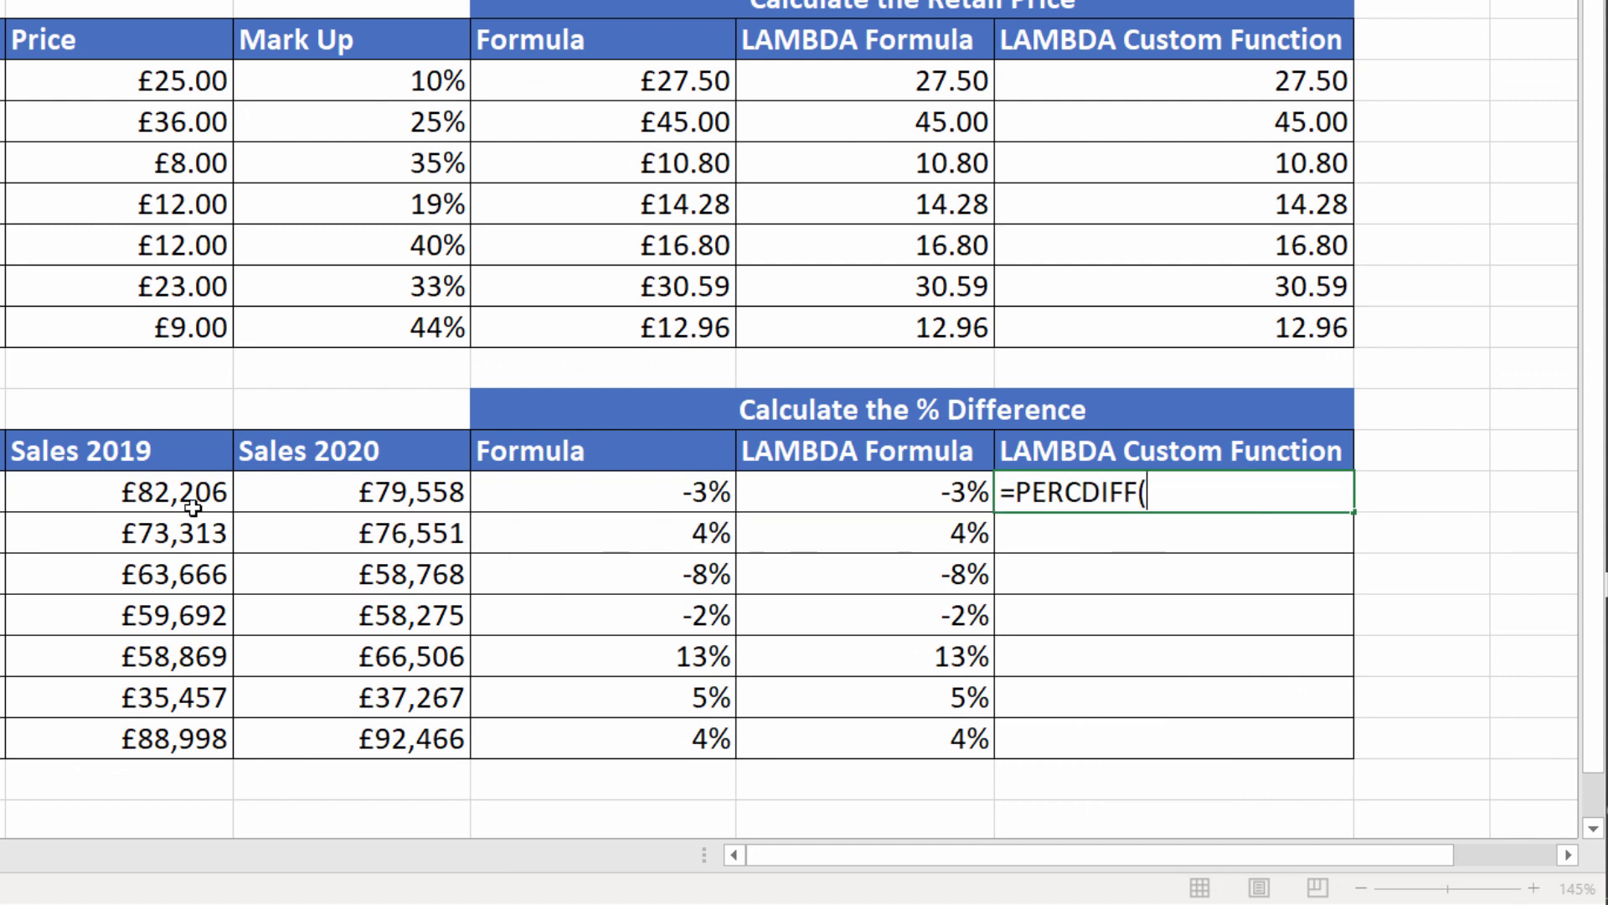
pyautogui.click(147, 492)
pyautogui.write(',')
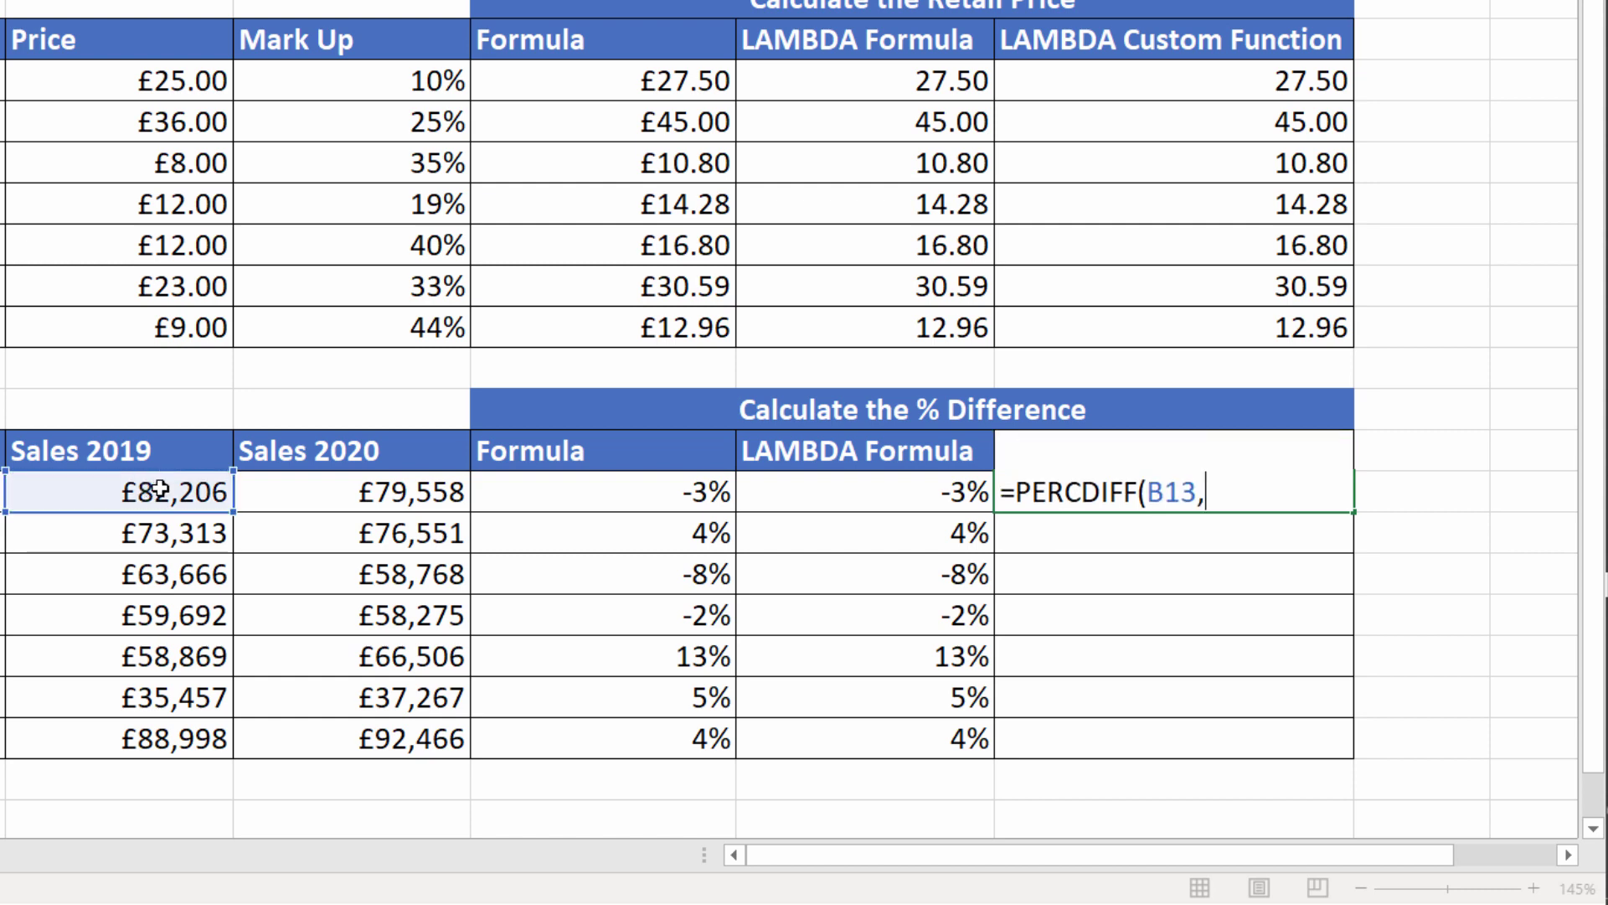
pyautogui.click(394, 492)
pyautogui.write(')')
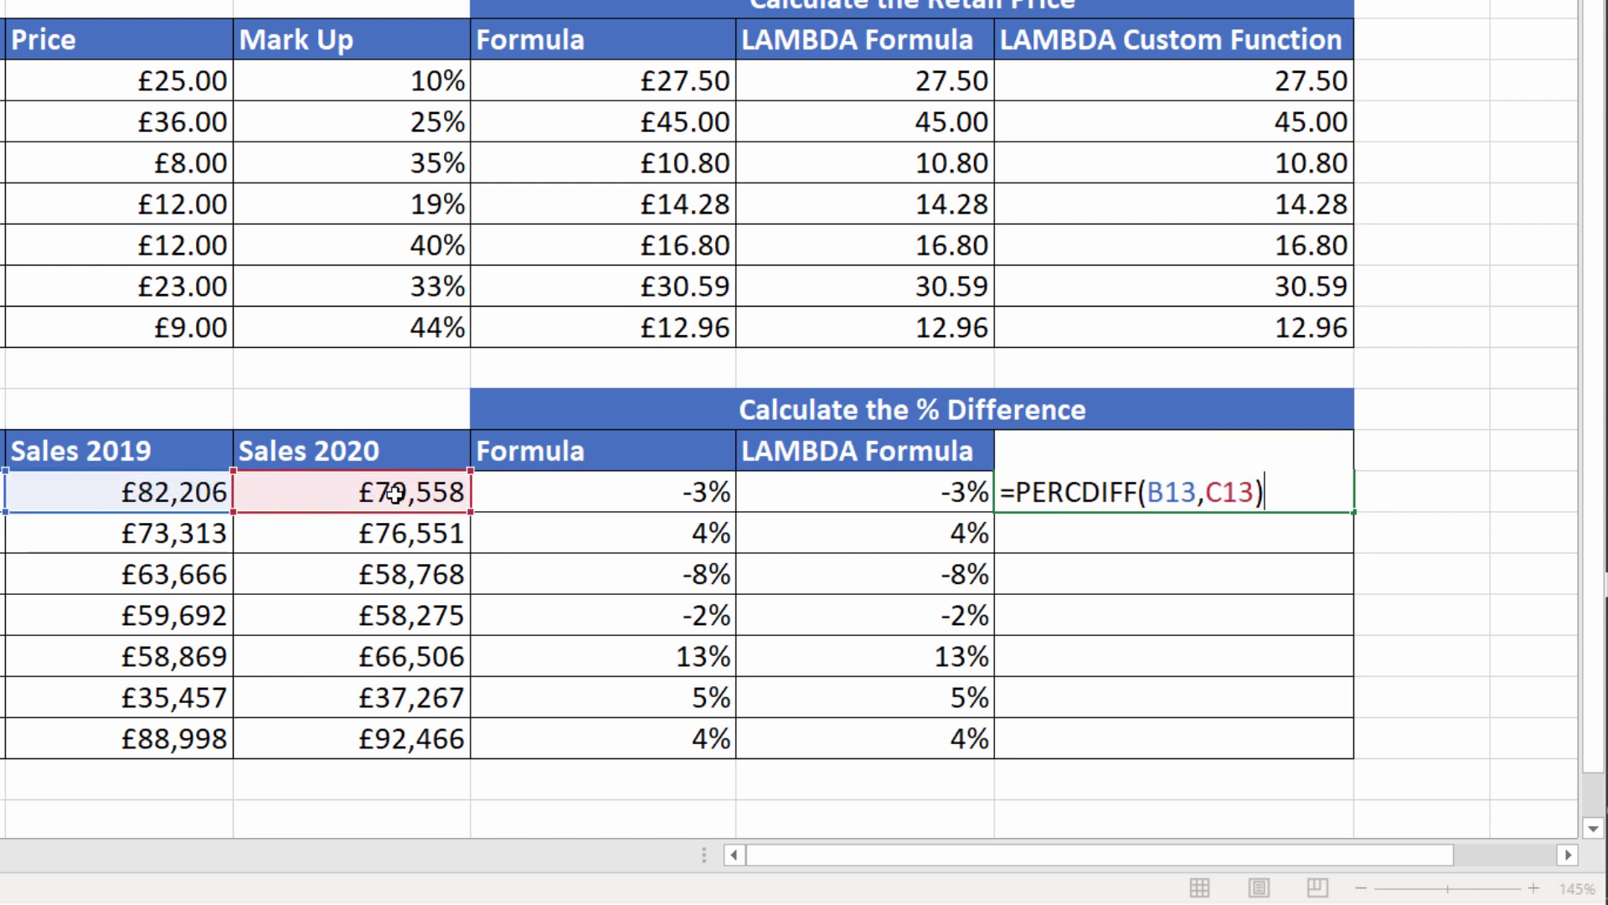
pyautogui.press('Return')
pyautogui.click(1344, 498)
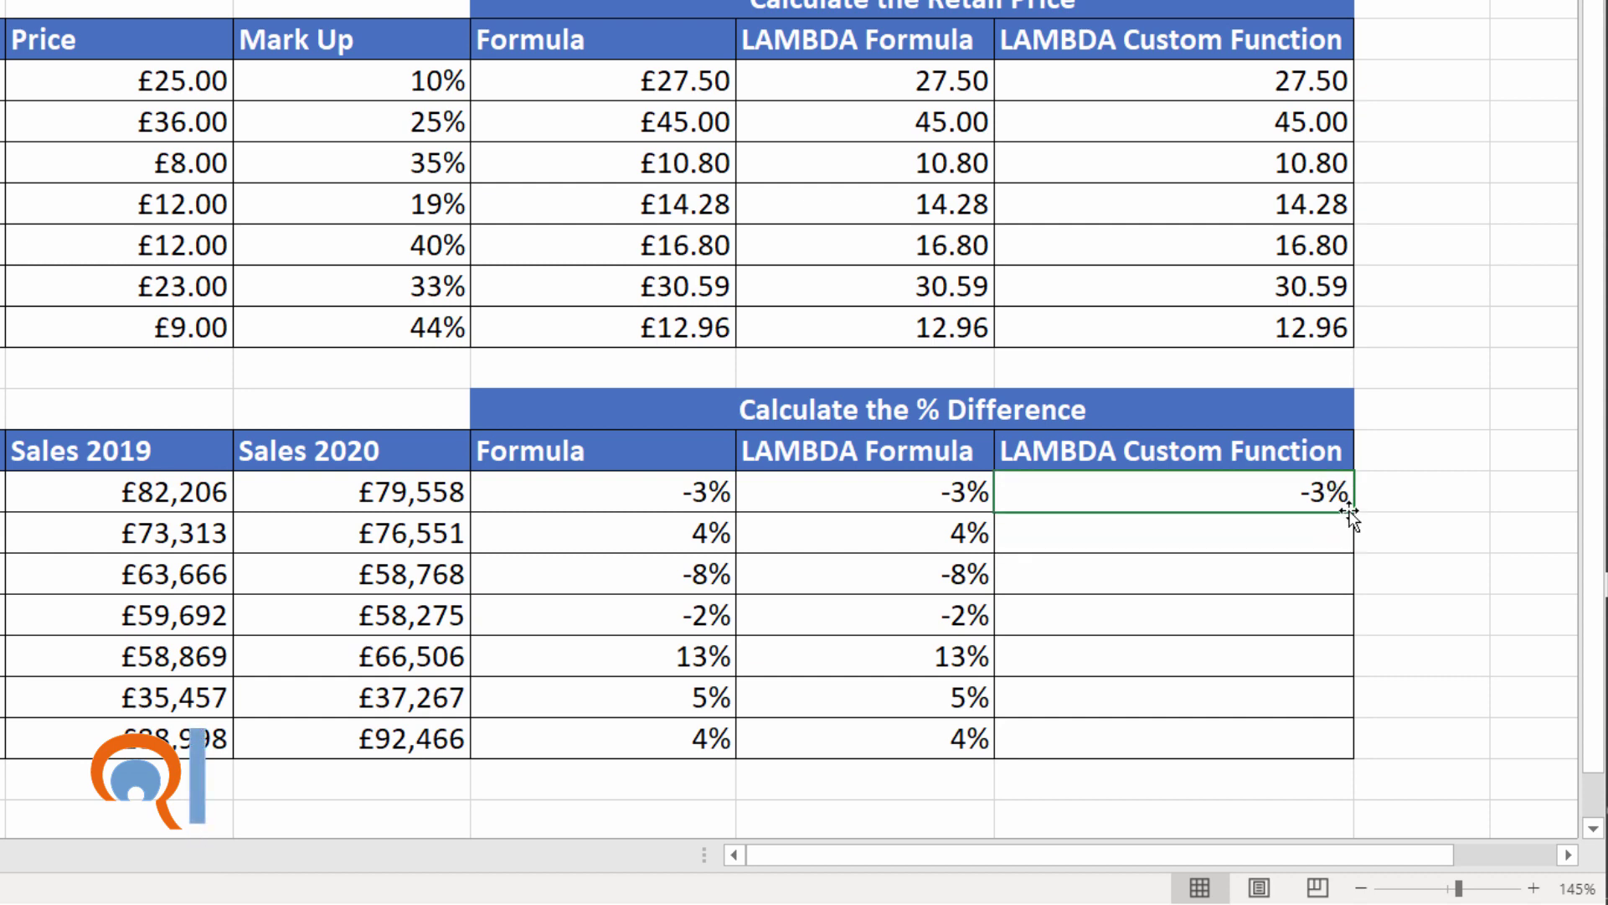